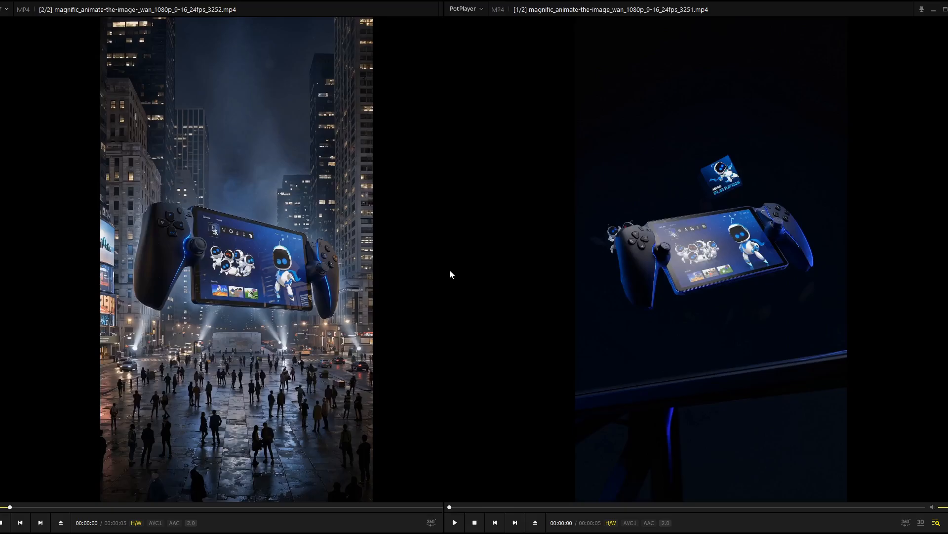
- Play the two PlayStation Portal animation clips, rewinding the second to its start and pausing it near the end
{"action": "left_click", "coordinate": [6, 523]}
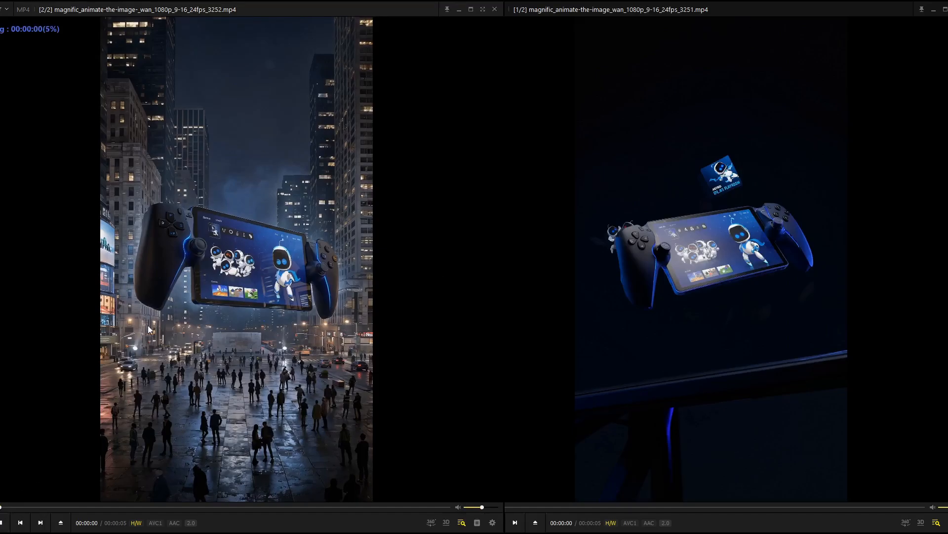
{"action": "key", "text": "space"}
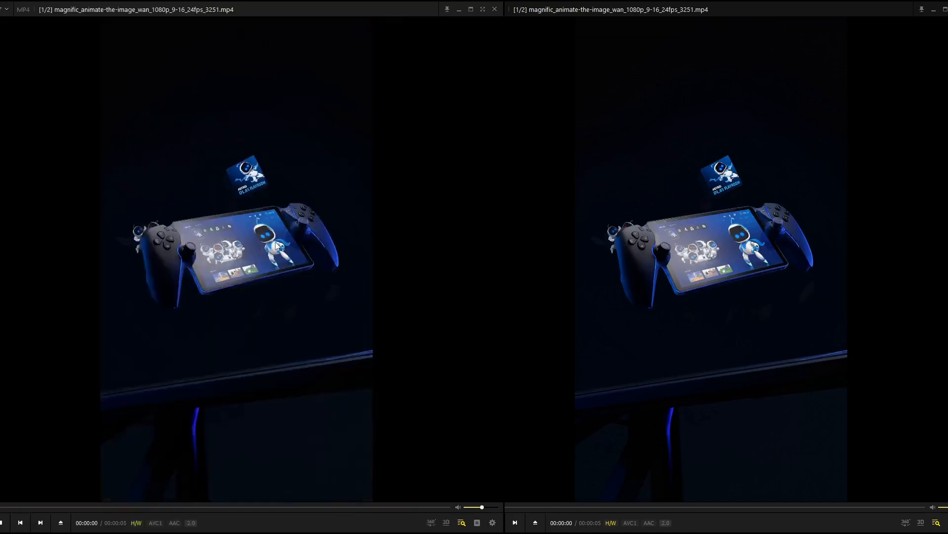
{"action": "key", "text": "space"}
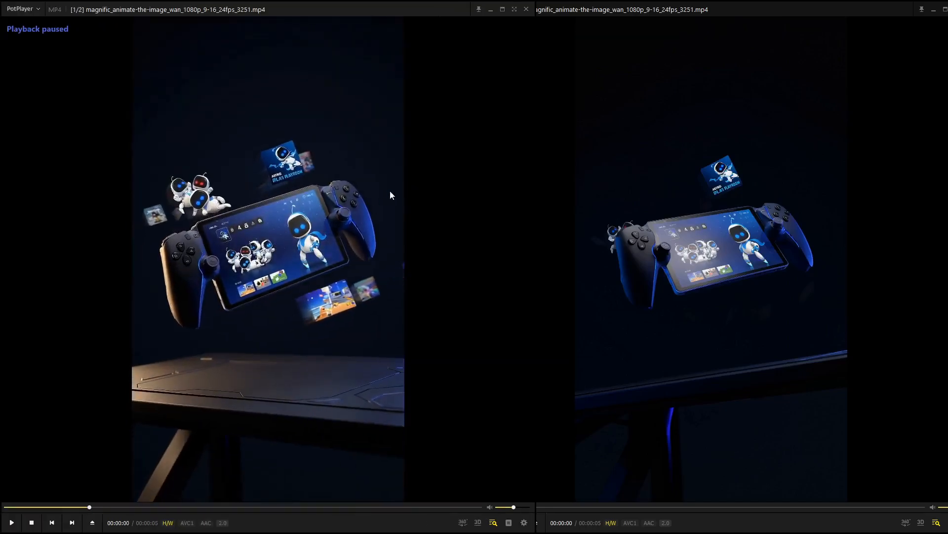
{"action": "left_click", "coordinate": [4, 508]}
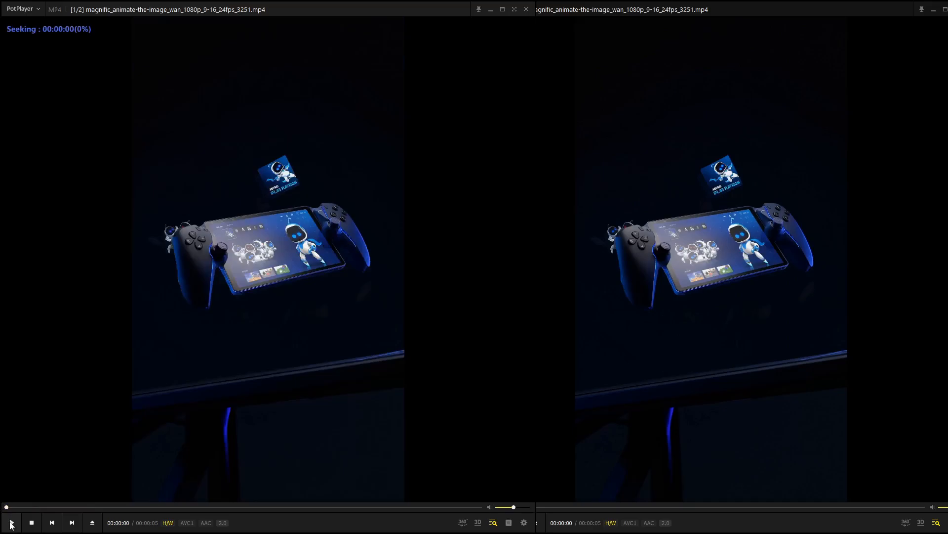
{"action": "left_click", "coordinate": [11, 522]}
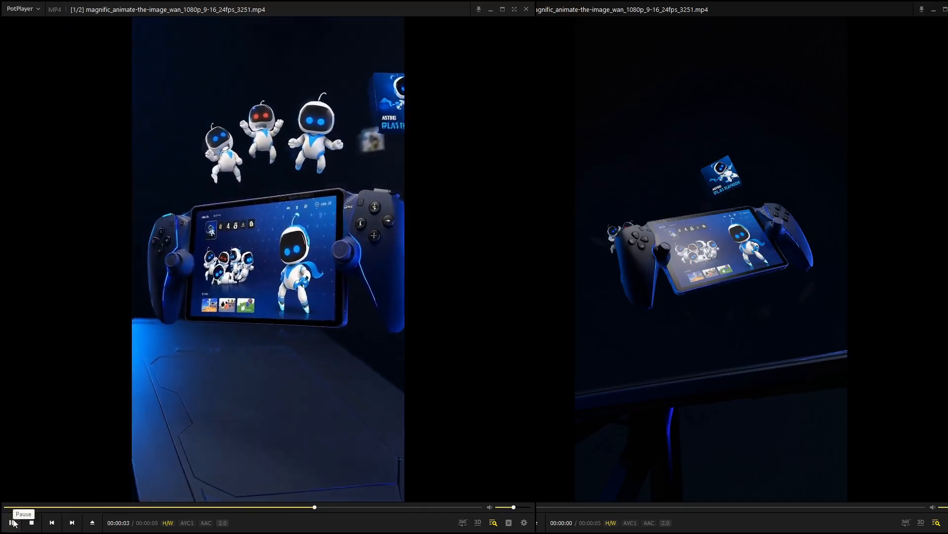
{"action": "left_click", "coordinate": [13, 522]}
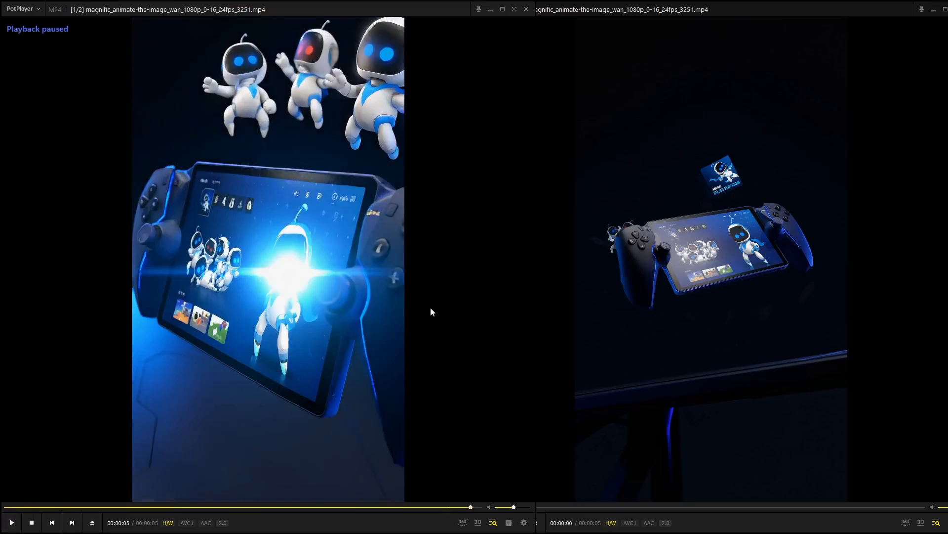
- Switch to the browser and examine the Playstation Ui Concept Designs workflow, previewing the train passenger and blue light-trail images in the image group
{"action": "mouse_move", "coordinate": [572, 526]}
{"action": "mouse_move", "coordinate": [541, 522]}
{"action": "left_click", "coordinate": [533, 479]}
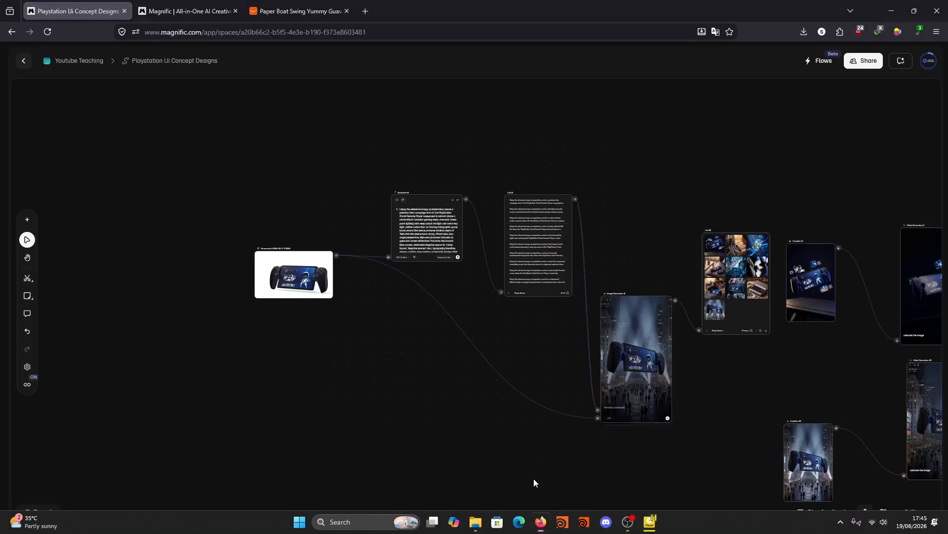
{"action": "left_click_drag", "start_coordinate": [456, 392], "coordinate": [302, 339]}
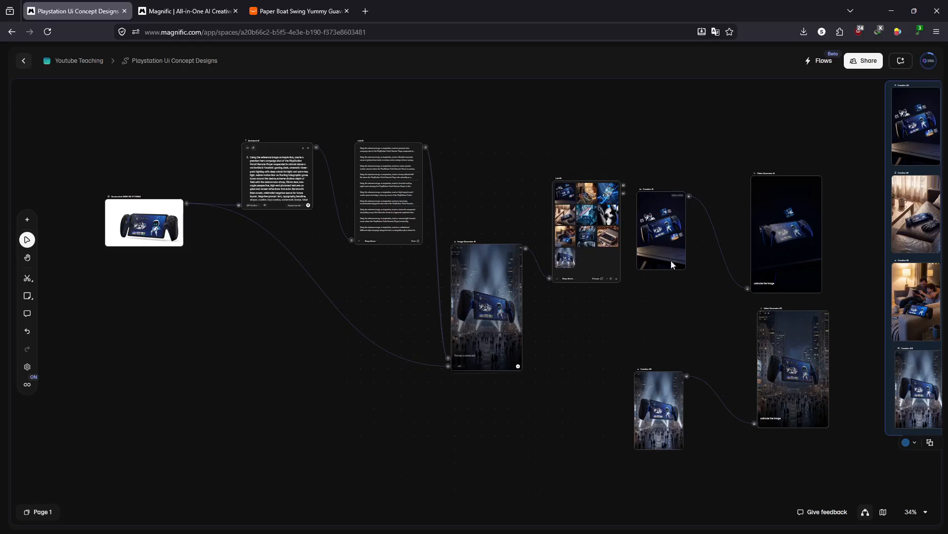
{"action": "left_click_drag", "start_coordinate": [635, 318], "coordinate": [382, 318]}
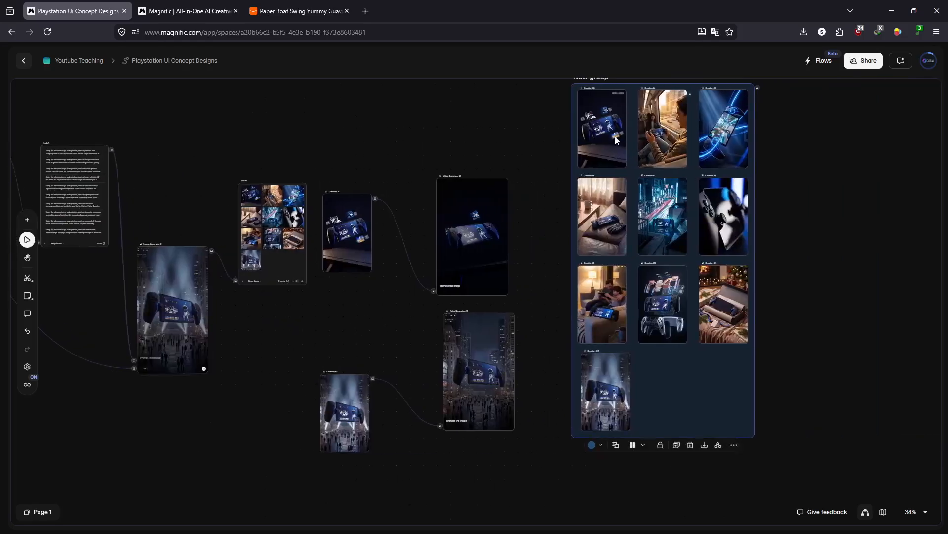
{"action": "double_click", "coordinate": [663, 147]}
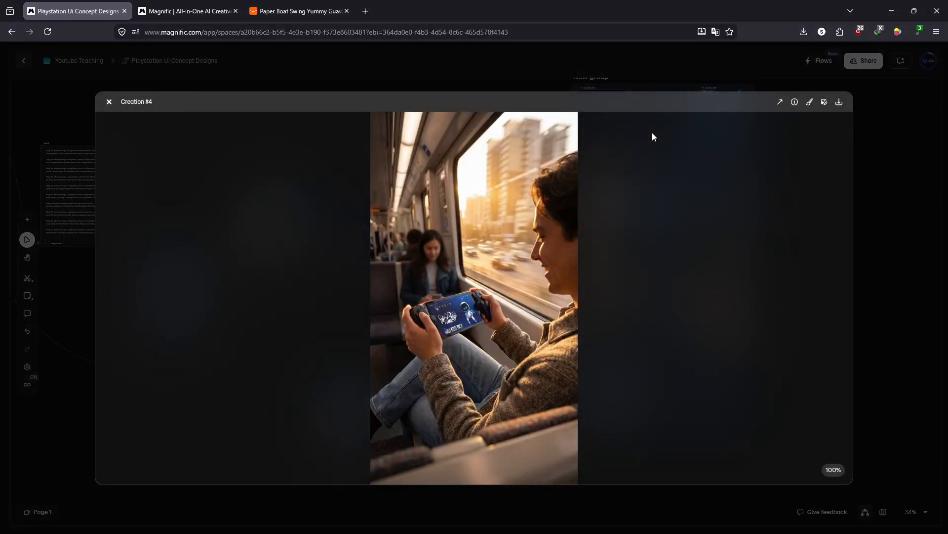
{"action": "left_click", "coordinate": [648, 72]}
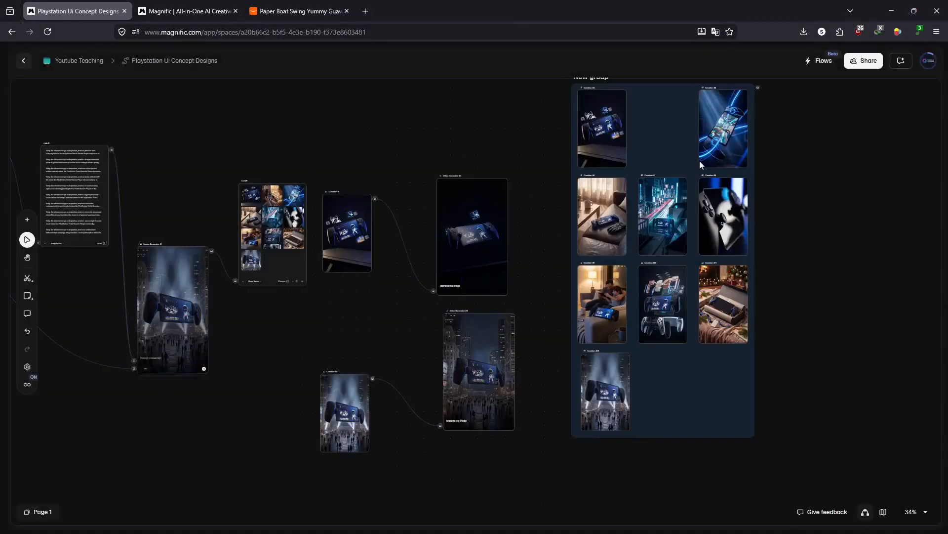
{"action": "double_click", "coordinate": [723, 144]}
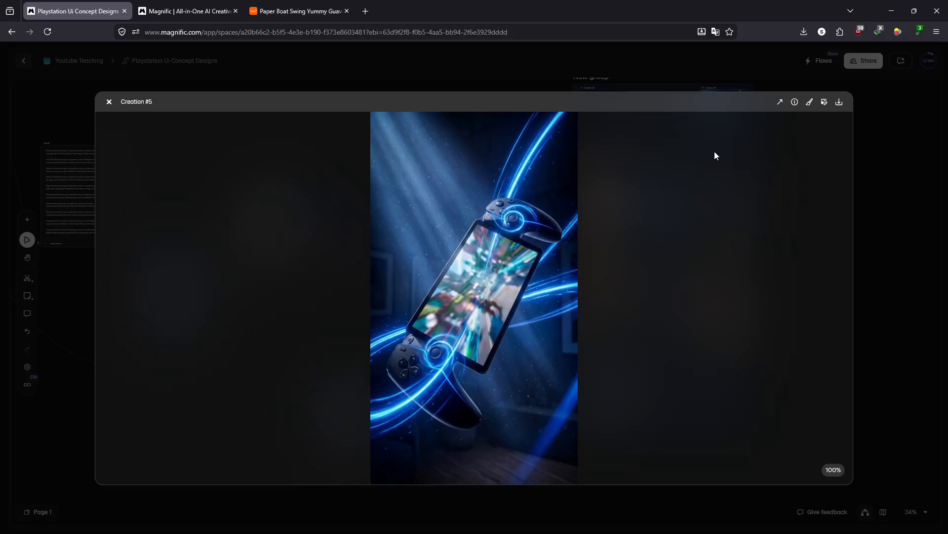
{"action": "left_click", "coordinate": [894, 147]}
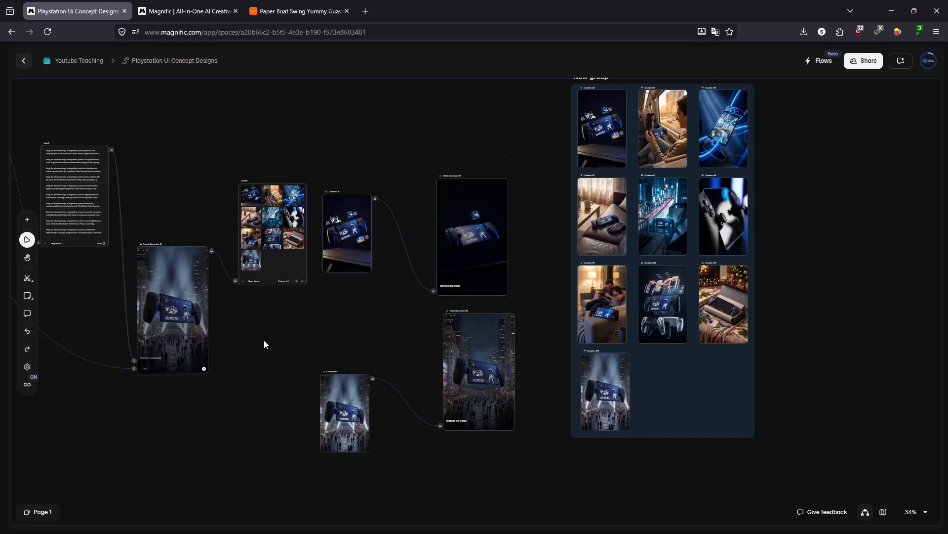
{"action": "left_click_drag", "start_coordinate": [264, 345], "coordinate": [642, 319]}
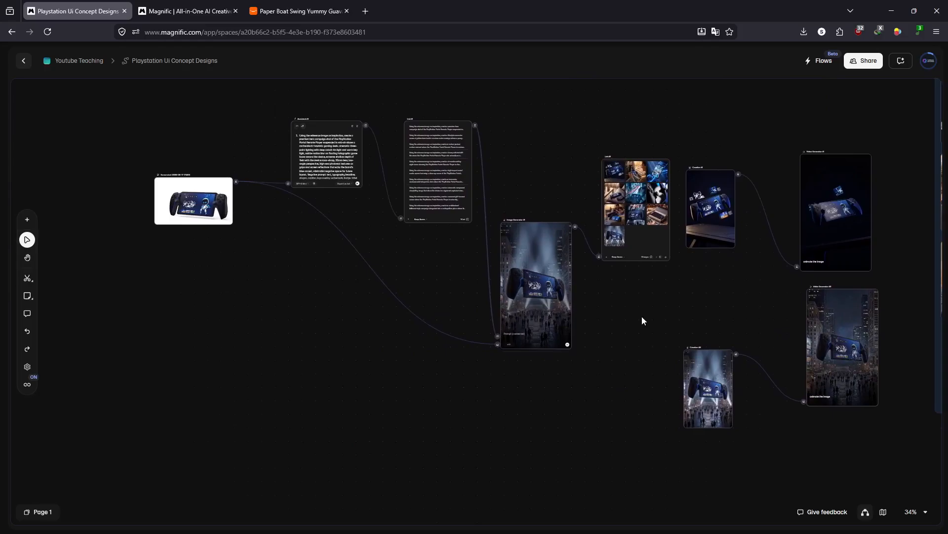
- Create a new blank space in the Youtube Teaching project from Magnific's other open page
{"action": "left_click", "coordinate": [189, 15]}
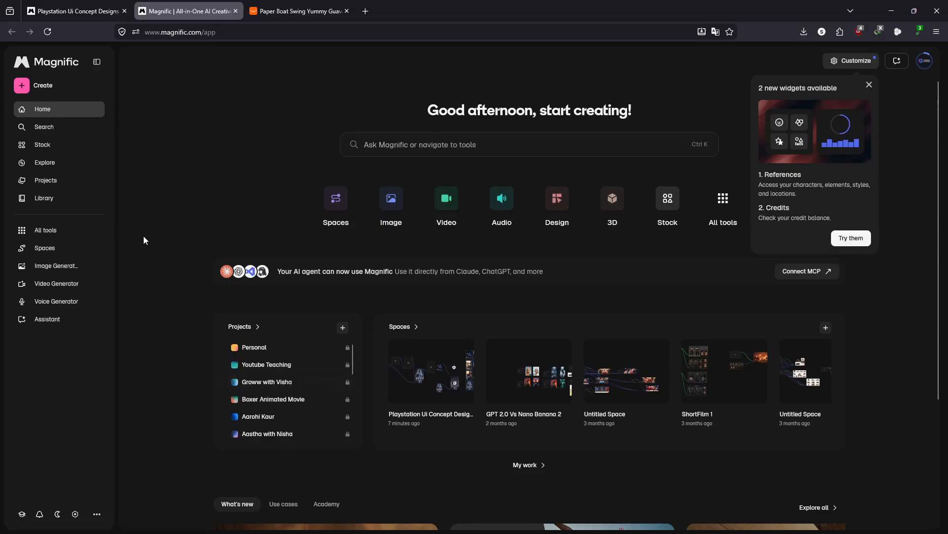
{"action": "left_click", "coordinate": [64, 248]}
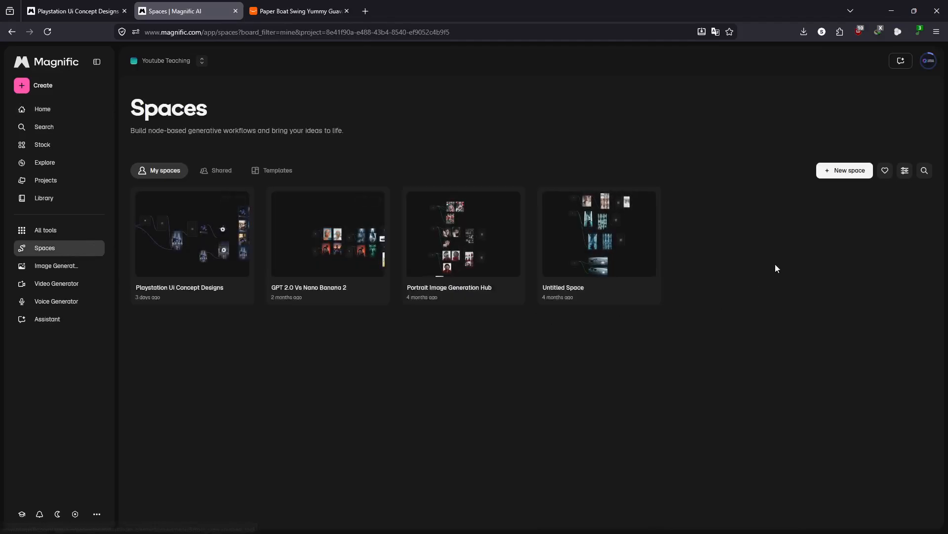
{"action": "left_click", "coordinate": [840, 174]}
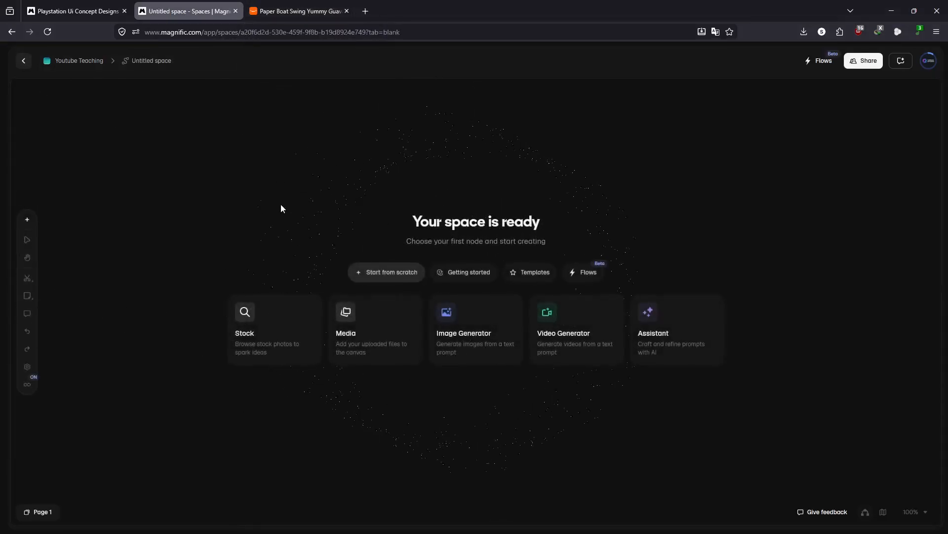
- Rename the untitled space as PaperBoat Guava
{"action": "left_click", "coordinate": [156, 68]}
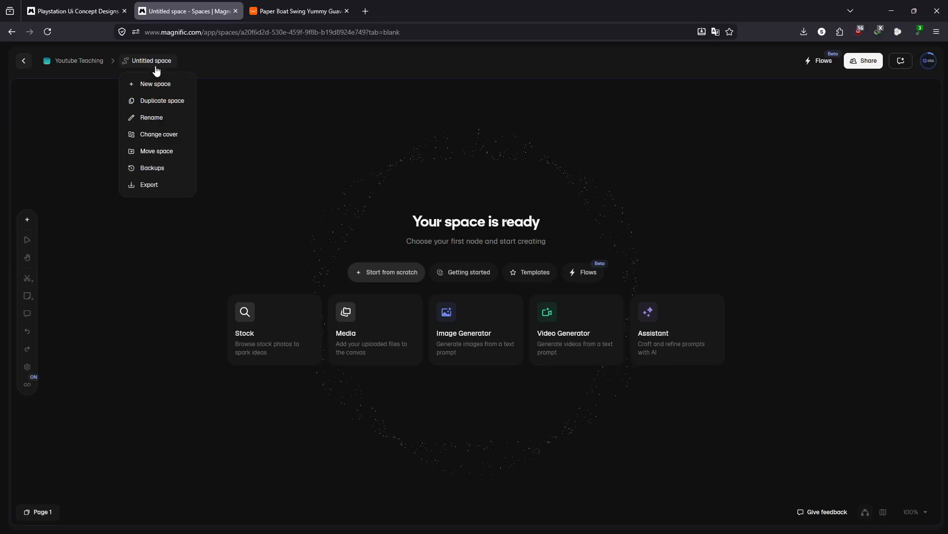
{"action": "left_click", "coordinate": [152, 117]}
{"action": "type", "text": "{P"}
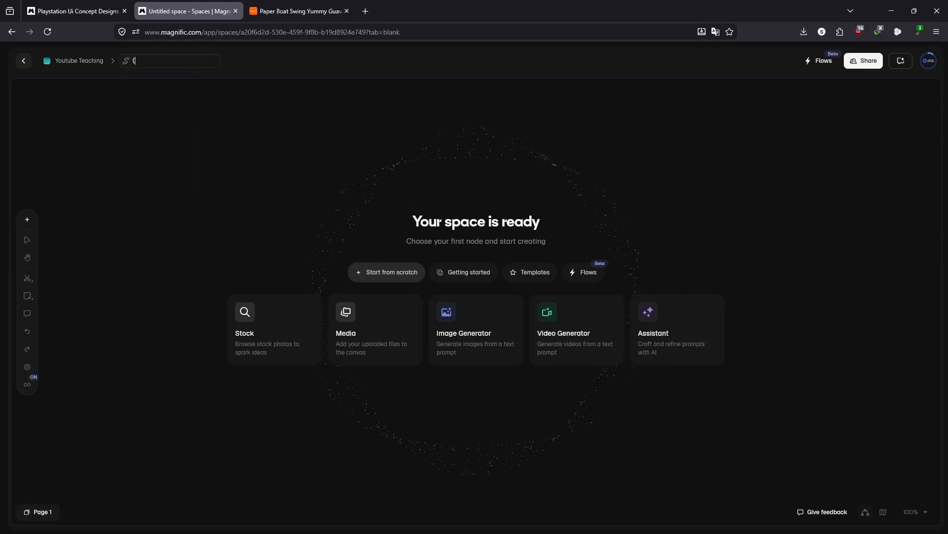
{"action": "key", "text": "BackSpace"}
{"action": "type", "text": "PaperBoat Guava"}
{"action": "key", "text": "Return"}
- Upload the guava juice bottle image 51vWn2zfrJL._SL1500_ from the Downloads folder onto the canvas
{"action": "double_click", "coordinate": [131, 213]}
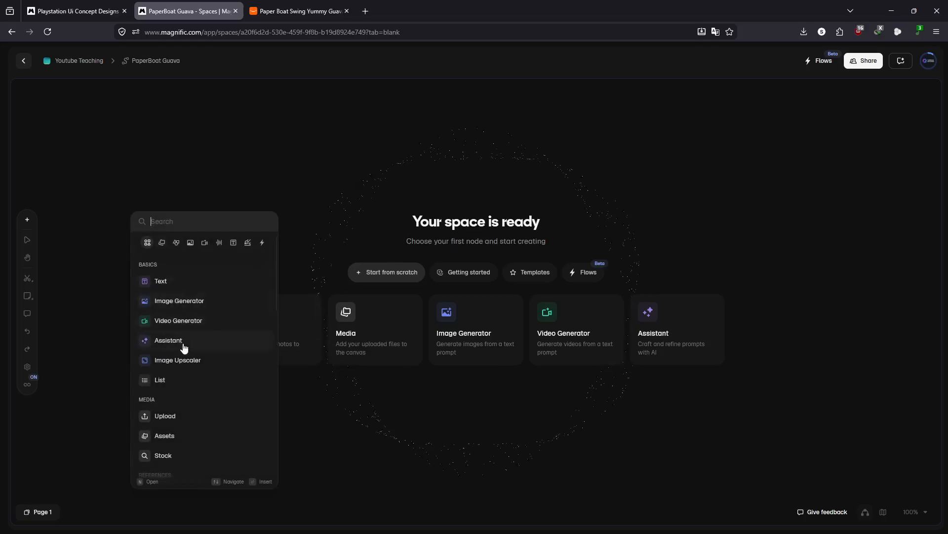
{"action": "left_click", "coordinate": [171, 415]}
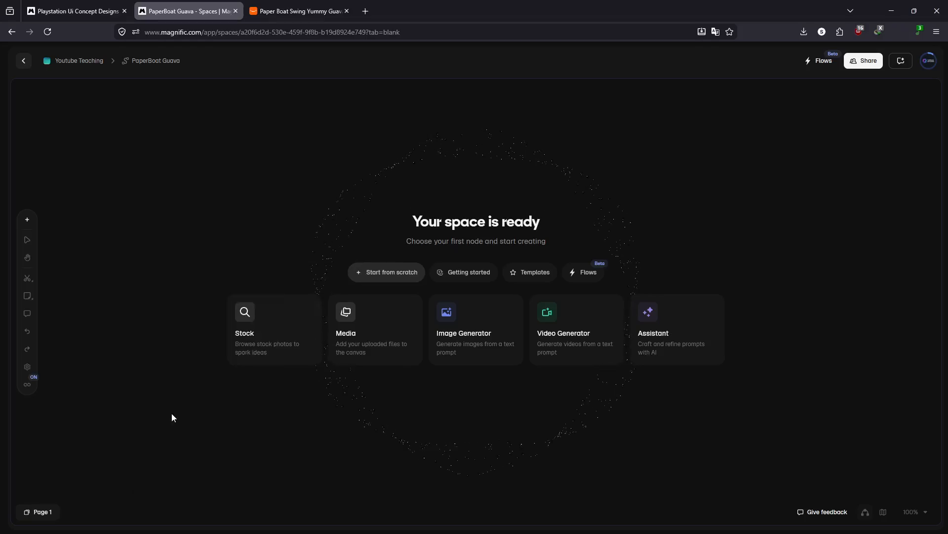
{"action": "left_click", "coordinate": [46, 114]}
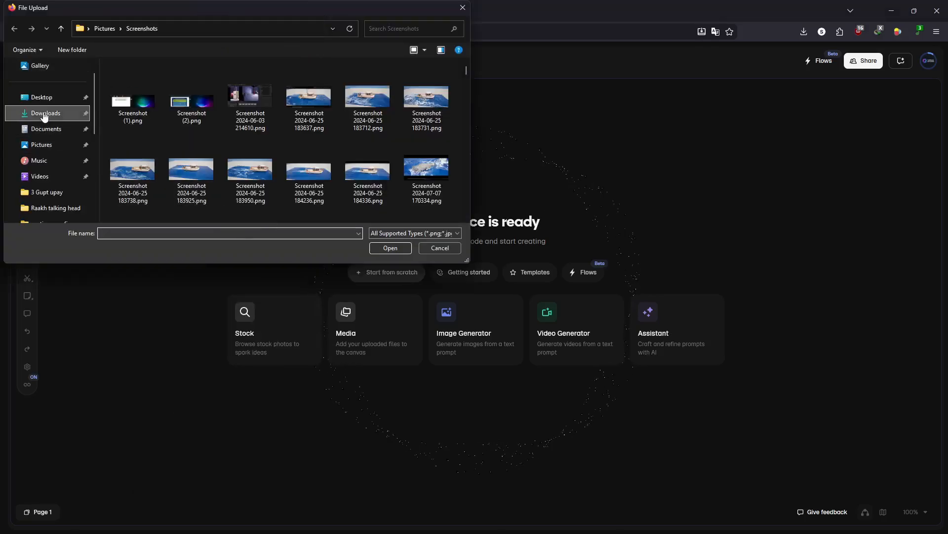
{"action": "double_click", "coordinate": [143, 115]}
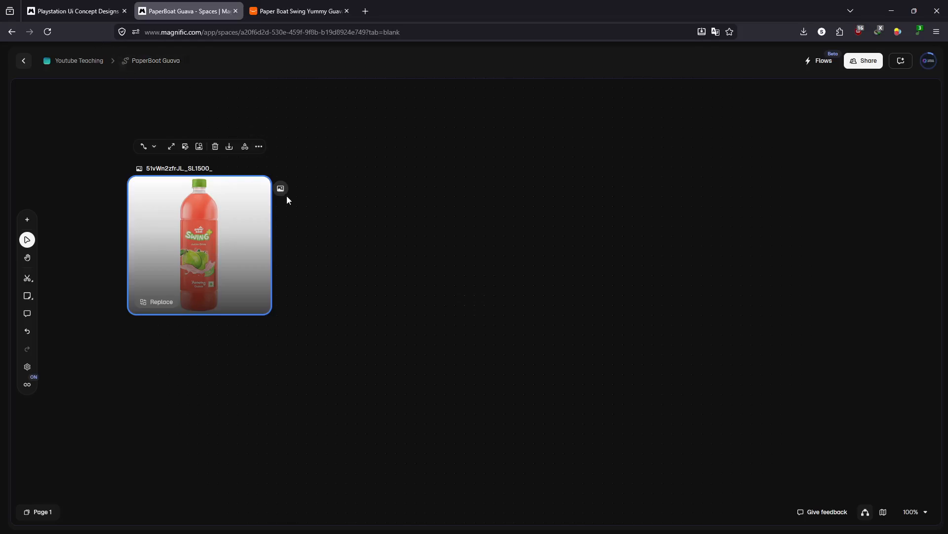
- Add an Assistant node beside the bottle image and review its language model choices, keeping GPT-5 Mini
{"action": "double_click", "coordinate": [325, 193]}
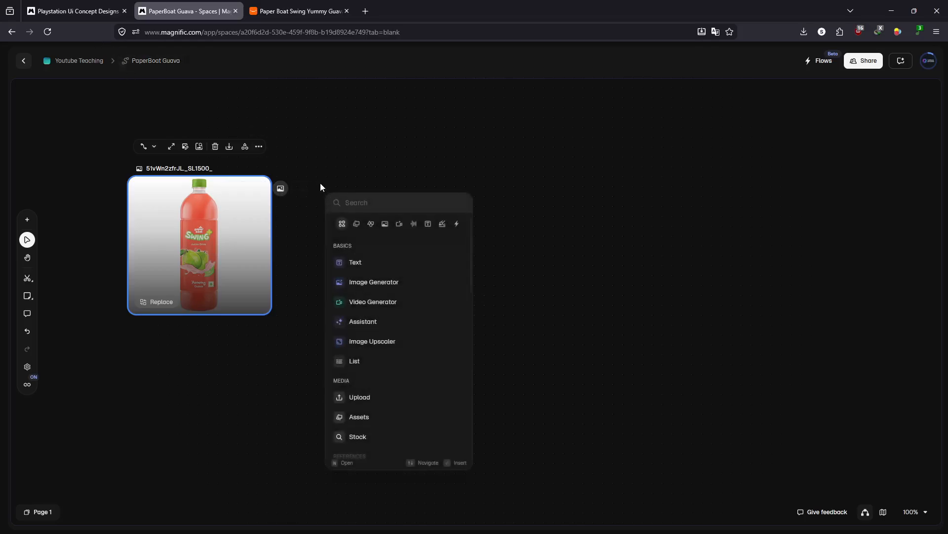
{"action": "left_click", "coordinate": [285, 189]}
{"action": "double_click", "coordinate": [338, 194]}
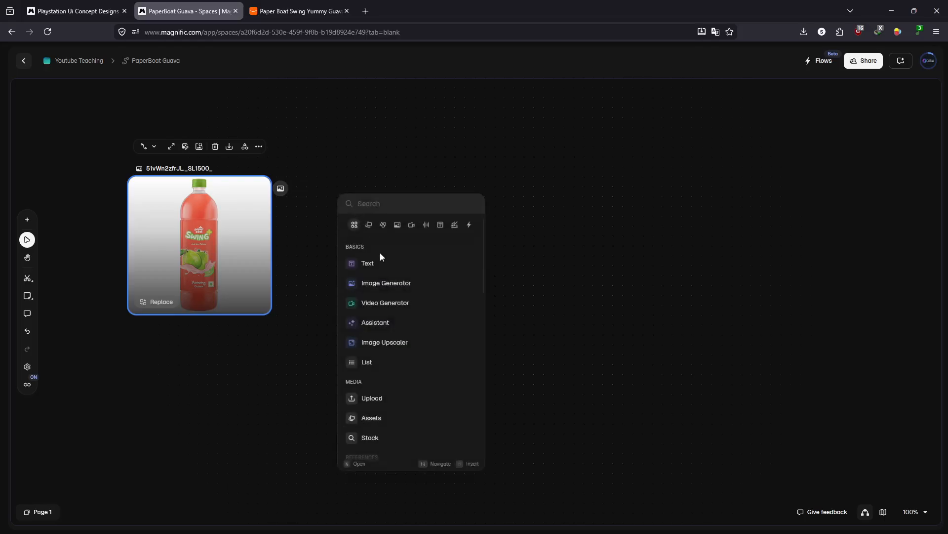
{"action": "left_click", "coordinate": [399, 324]}
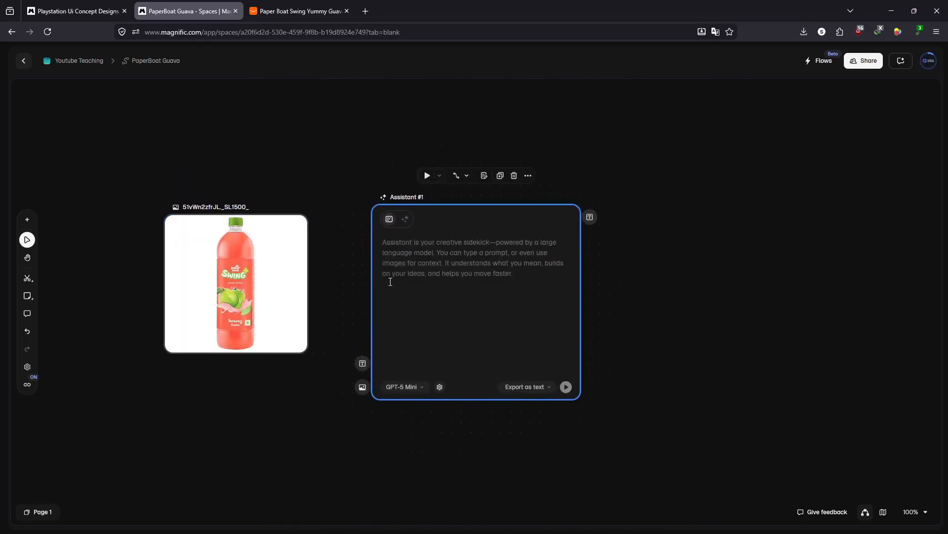
{"action": "left_click", "coordinate": [405, 386]}
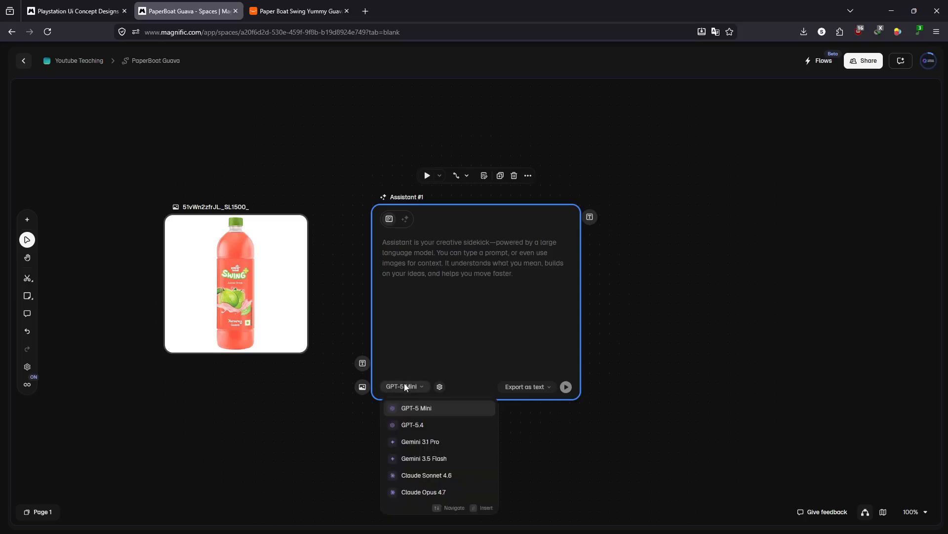
{"action": "mouse_move", "coordinate": [430, 410]}
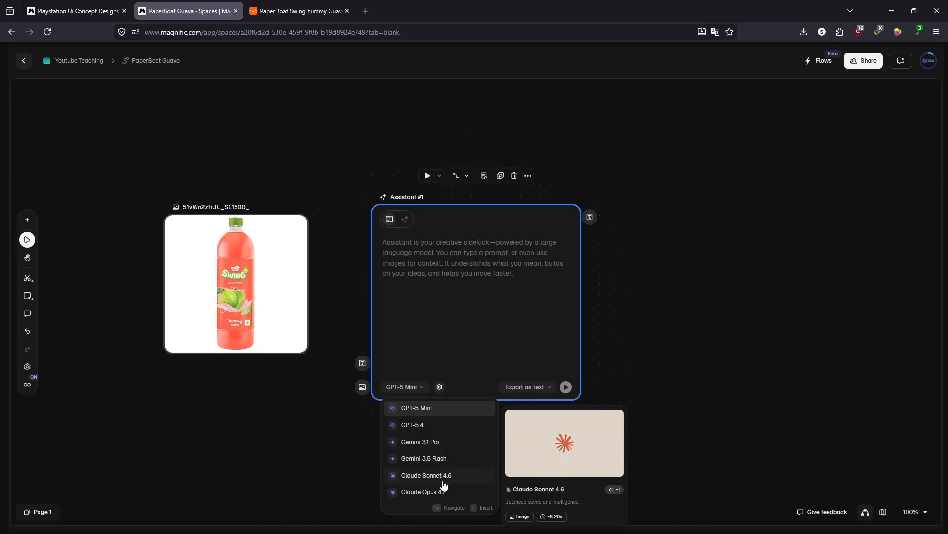
{"action": "left_click", "coordinate": [401, 252]}
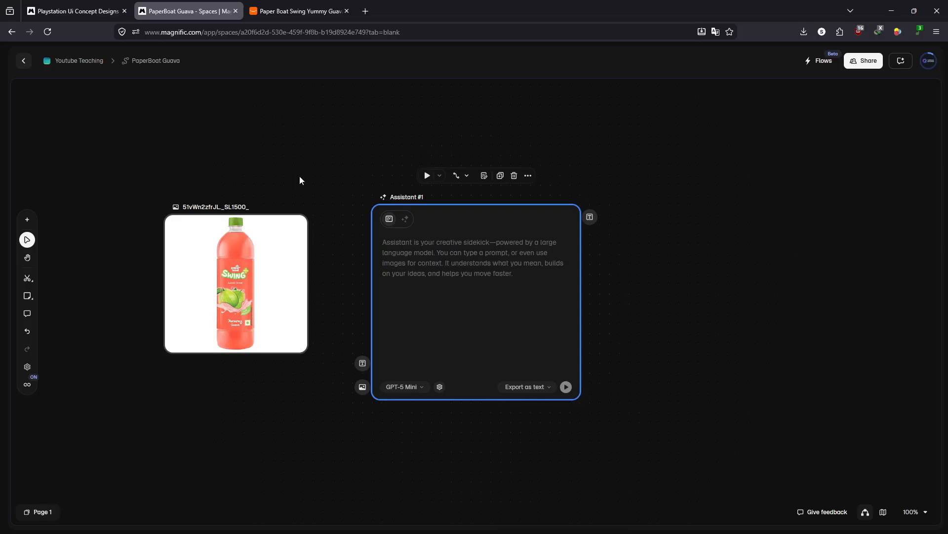
- Copy the full prompt from the Assistant node in the Playstation Ui Concept Designs space into the PaperBoat Guava Assistant node
{"action": "left_click", "coordinate": [63, 11]}
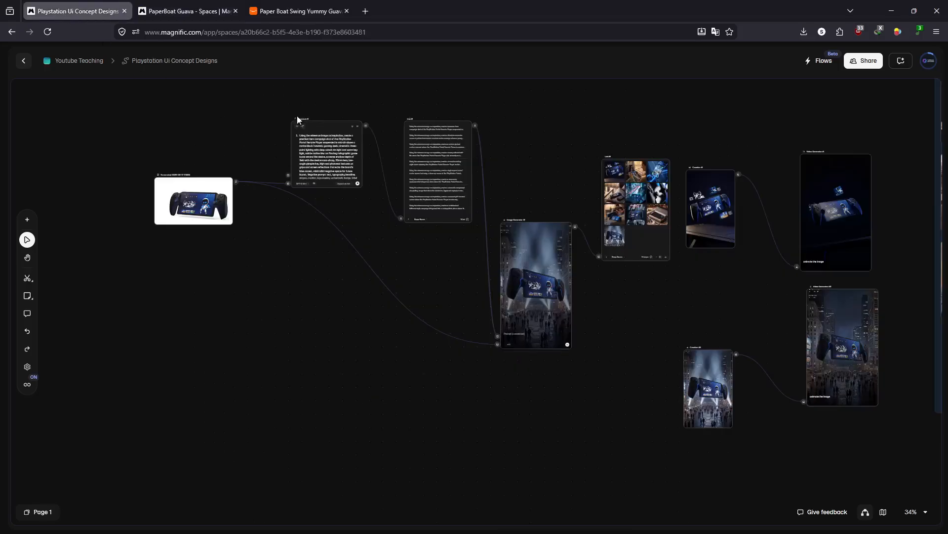
{"action": "scroll", "coordinate": [295, 119], "scroll_direction": "up", "scroll_amount": 5}
{"action": "left_click", "coordinate": [303, 144]}
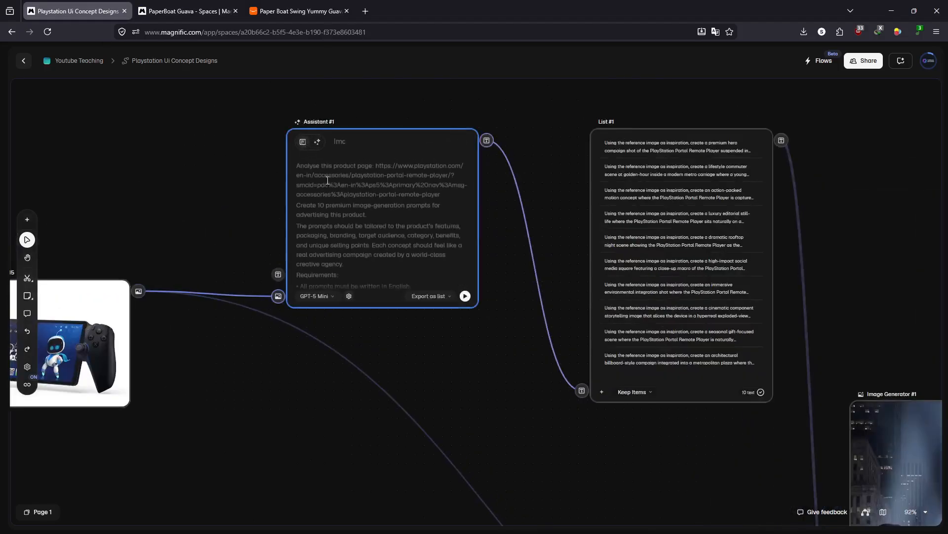
{"action": "key", "text": "ctrl+a"}
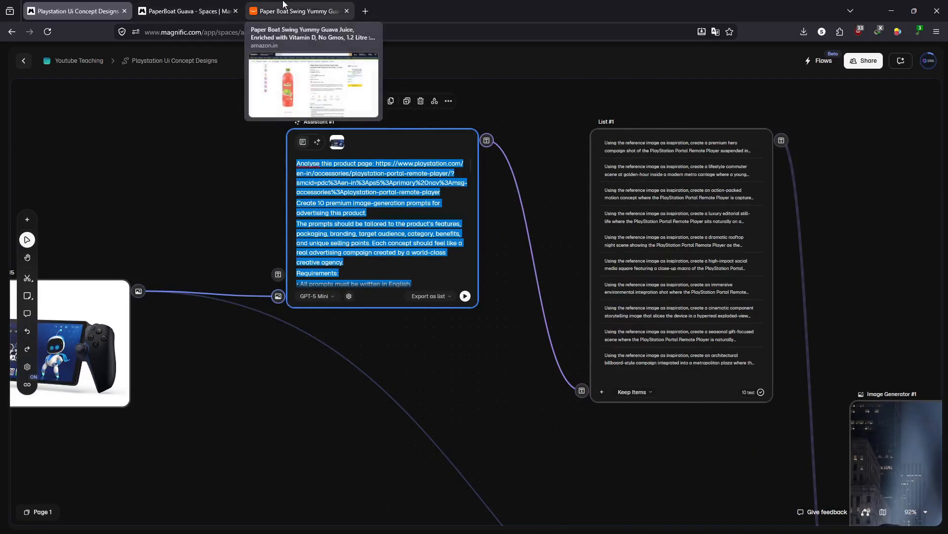
{"action": "left_click", "coordinate": [178, 4]}
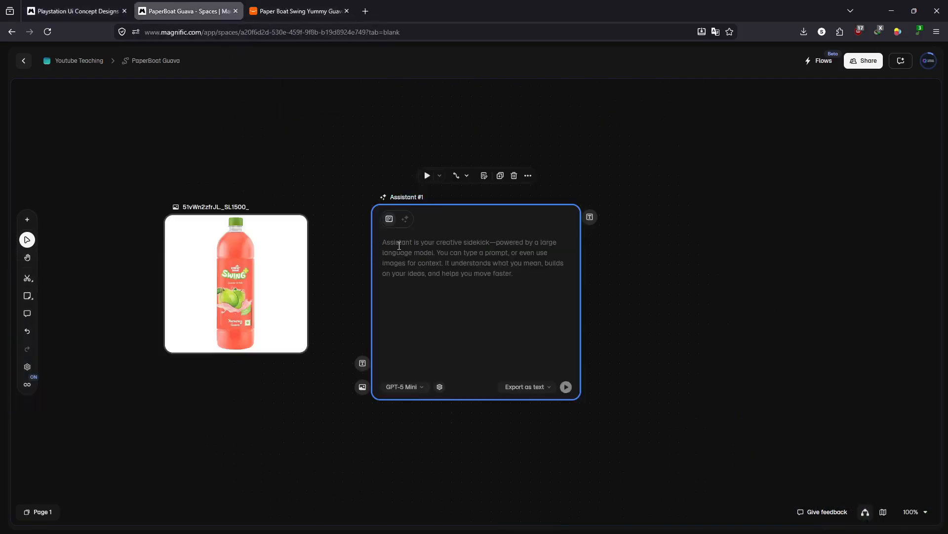
{"action": "key", "text": "ctrl+v"}
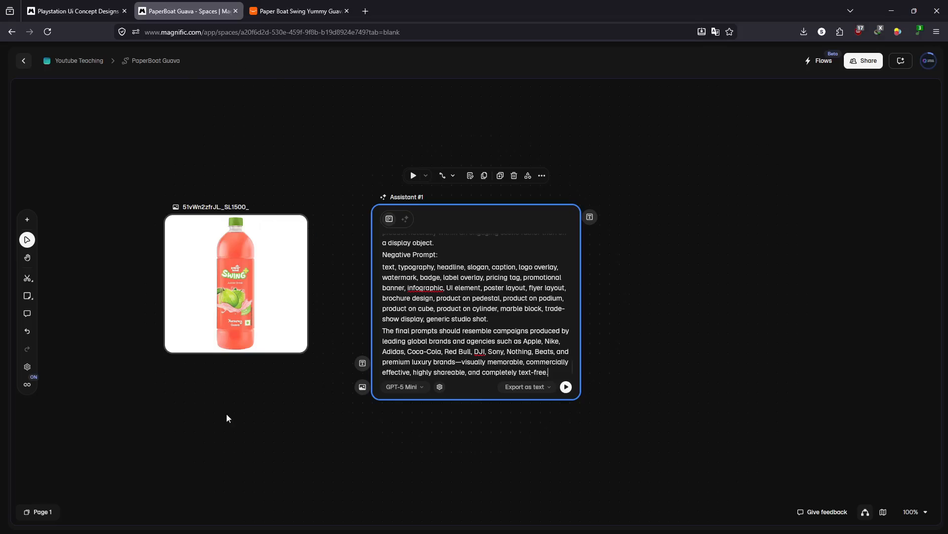
{"action": "scroll", "coordinate": [498, 320], "scroll_direction": "up", "scroll_amount": 5}
{"action": "scroll", "coordinate": [498, 319], "scroll_direction": "up", "scroll_amount": 5}
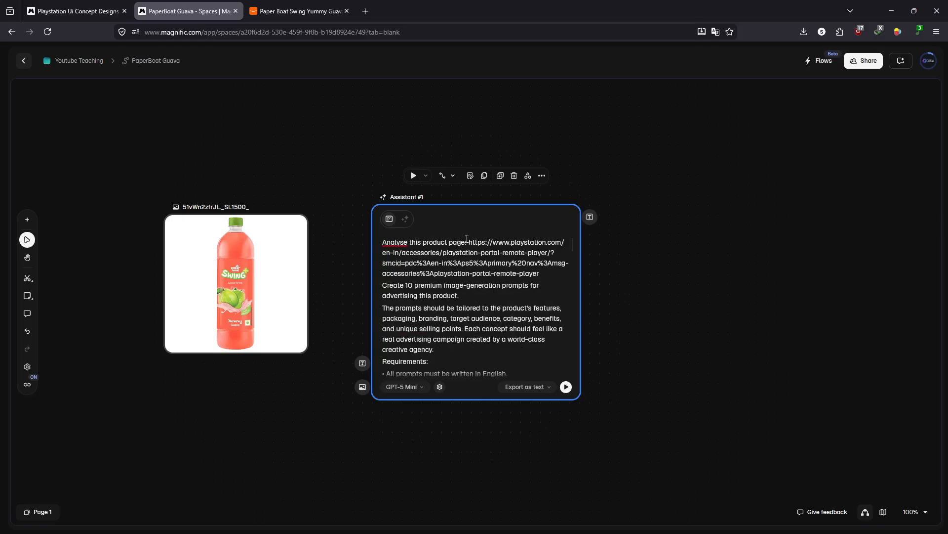
- Remove the PlayStation Portal product link after "Analyse this product page:" in the Assistant prompt
{"action": "left_click_drag", "start_coordinate": [470, 241], "coordinate": [545, 270]}
{"action": "key", "text": "BackSpace"}
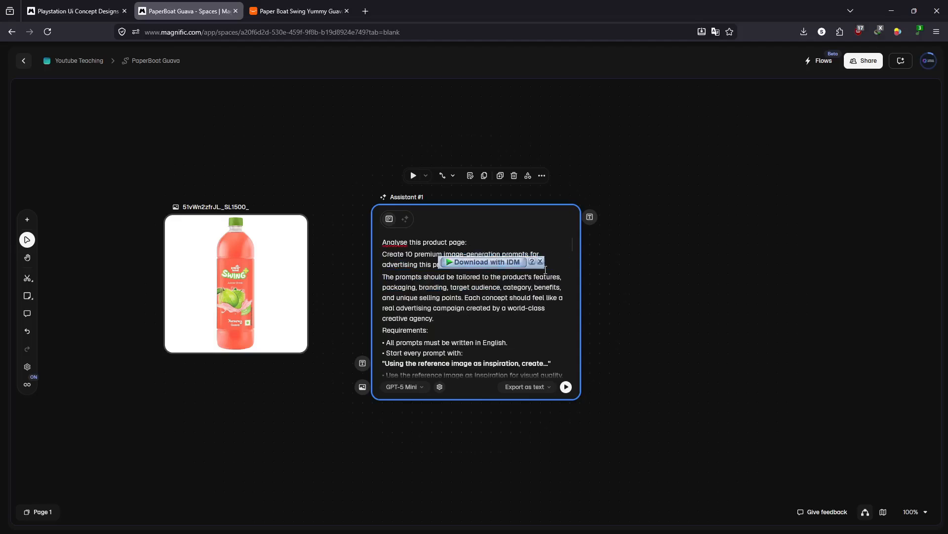
{"action": "left_click", "coordinate": [540, 262]}
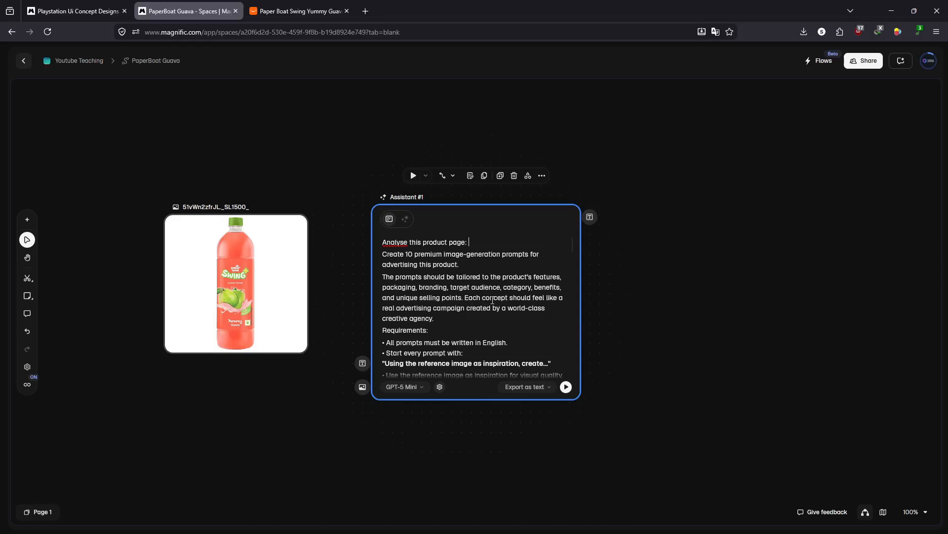
- Read through the Assistant prompt's requirements, typography rules, concept variety, visual treatments and negative prompt
{"action": "scroll", "coordinate": [496, 310], "scroll_direction": "down", "scroll_amount": 5}
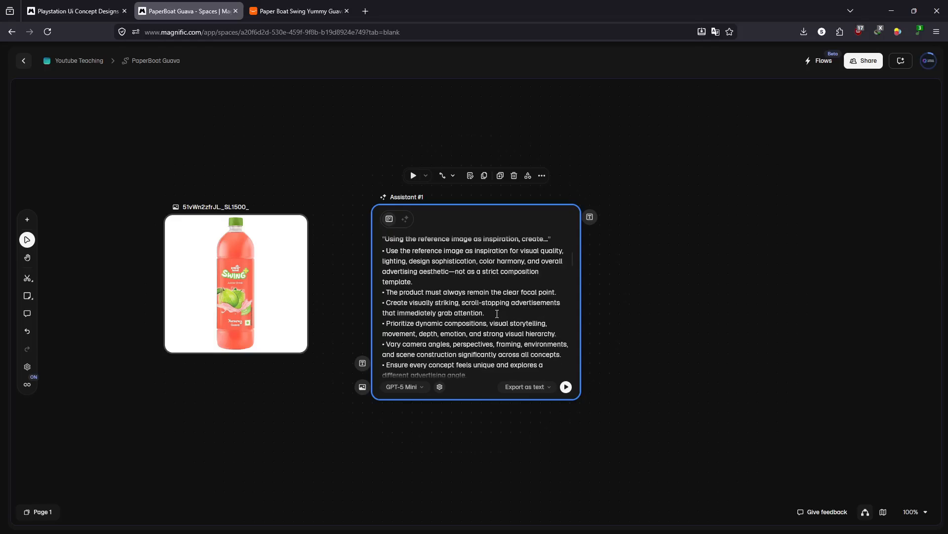
{"action": "scroll", "coordinate": [497, 314], "scroll_direction": "down", "scroll_amount": 5}
{"action": "scroll", "coordinate": [497, 315], "scroll_direction": "down", "scroll_amount": 3}
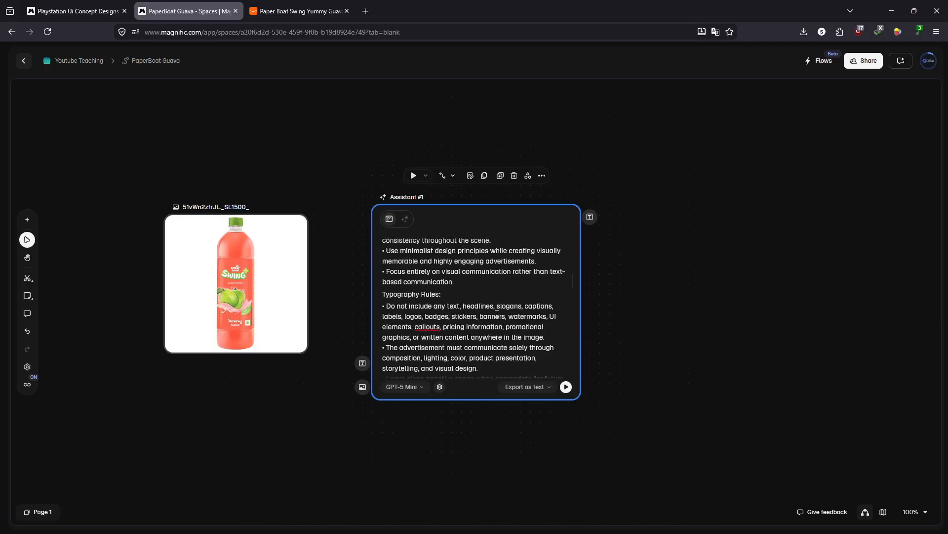
{"action": "scroll", "coordinate": [497, 314], "scroll_direction": "down", "scroll_amount": 5}
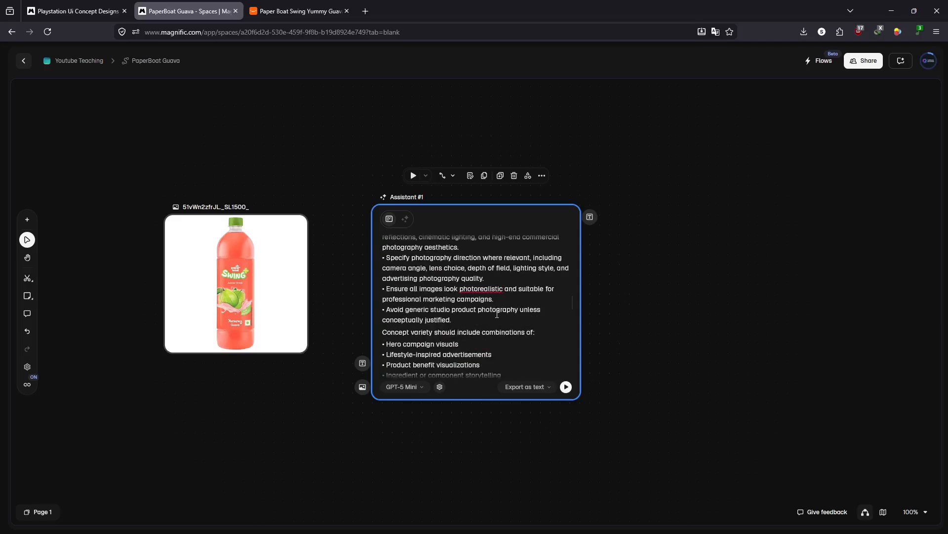
{"action": "scroll", "coordinate": [497, 314], "scroll_direction": "down", "scroll_amount": 3}
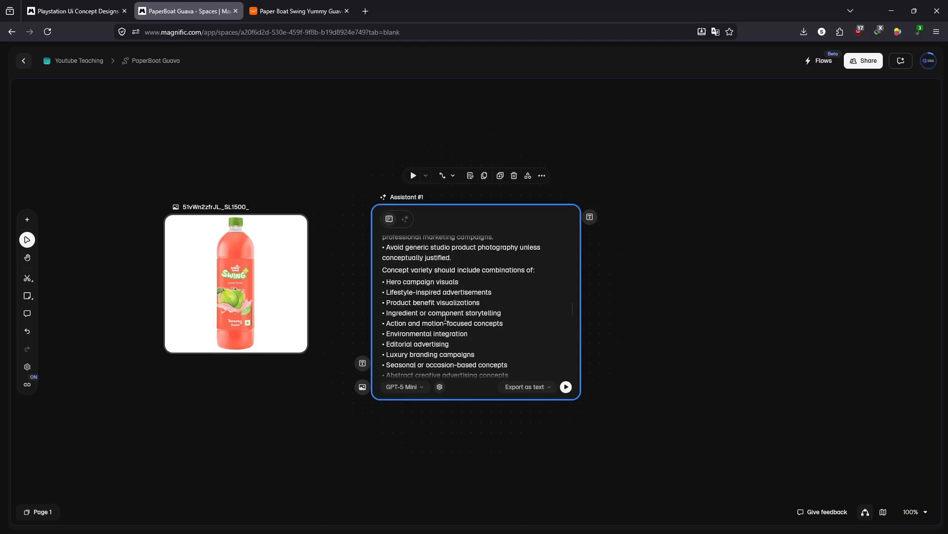
{"action": "scroll", "coordinate": [474, 312], "scroll_direction": "down", "scroll_amount": 12}
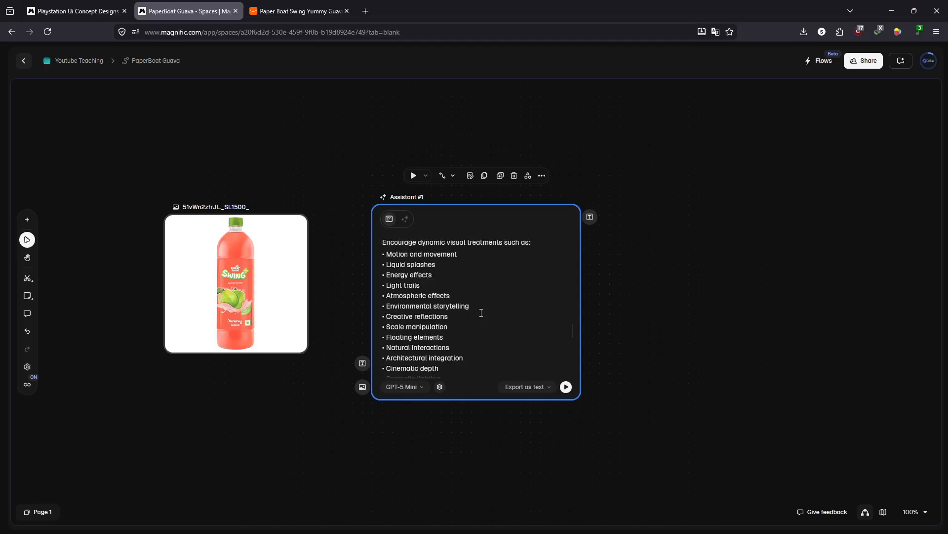
{"action": "scroll", "coordinate": [481, 312], "scroll_direction": "down", "scroll_amount": 5}
{"action": "scroll", "coordinate": [481, 312], "scroll_direction": "down", "scroll_amount": 5}
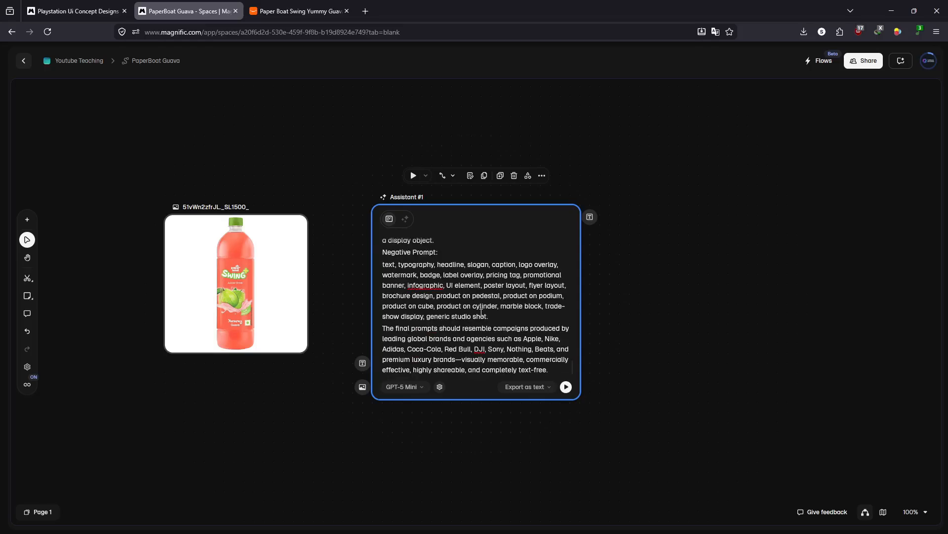
{"action": "scroll", "coordinate": [481, 312], "scroll_direction": "up", "scroll_amount": 20}
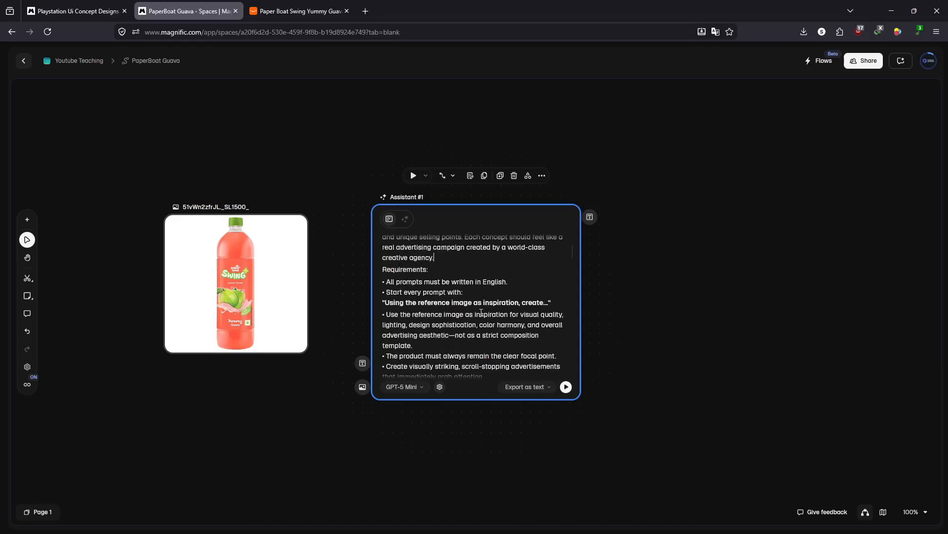
{"action": "scroll", "coordinate": [481, 312], "scroll_direction": "up", "scroll_amount": 3}
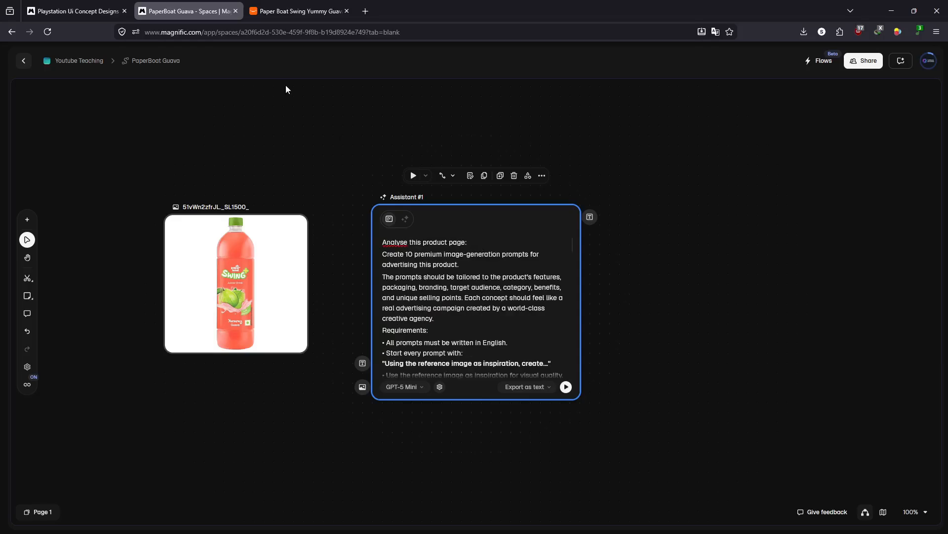
- Copy the Amazon product page address of the Paper Boat Swing guava drink into the prompt after "Analyse this product page:"
{"action": "left_click", "coordinate": [296, 11]}
{"action": "left_click", "coordinate": [293, 32]}
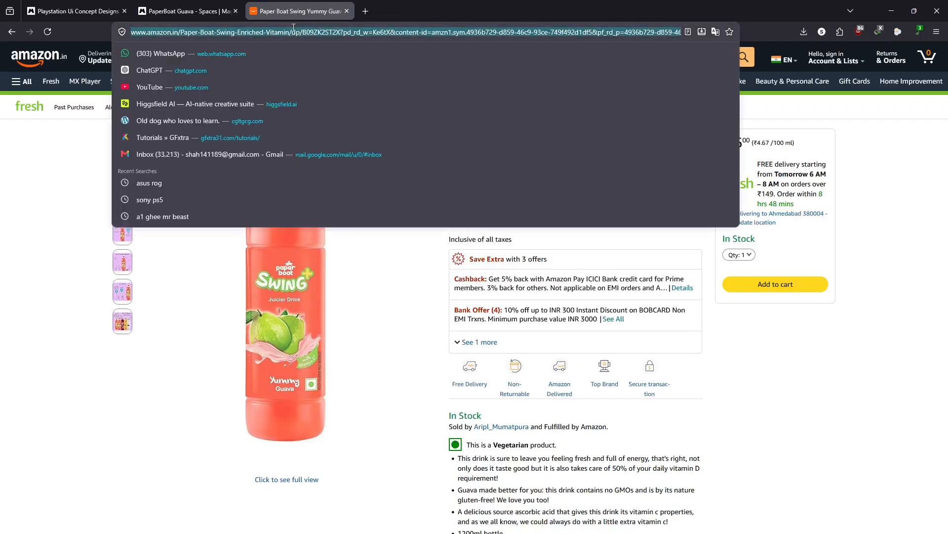
{"action": "left_click", "coordinate": [207, 10]}
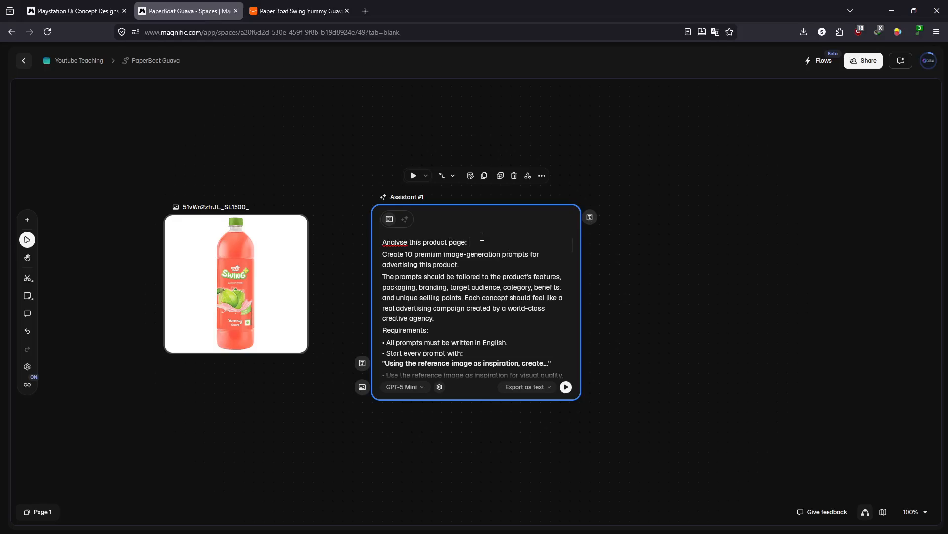
{"action": "type", "text": "https://www.amazon.in/Paper-Boat-Swing-Enriched-Vitamin/dp/B09ZK2ST2X?pd_rd_w=Ke6tX&content-id=amzn1.sym.4936b729-d859-46c9-93ce-749f492d1df5&pf_rd_p=4936b729-d859-46c9-93ce-749f492d1df5&pf_rd_r=75T3ZDSBXBJ7SHSGQ5PC&pd_rd_wg=54hm0&pd_rd_r=20c8271d-f86d-4b6f-b26b-d50c0bd4898c&pd_rd_i=B09ZK2ST2X&fpw=alm&almBrandId=ctnow"}
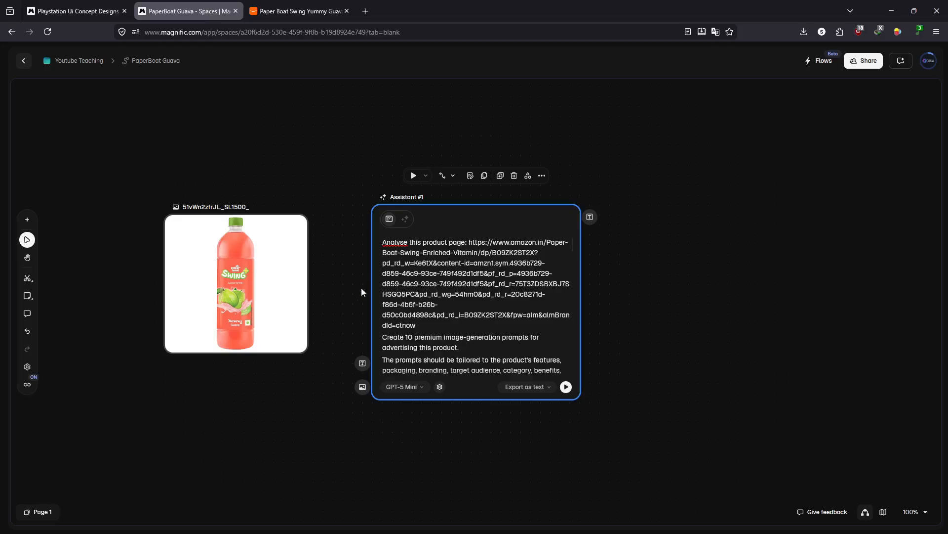
- Connect the guava bottle image to the Assistant node's image input and set the node's output to Export As List
{"action": "left_click_drag", "start_coordinate": [362, 365], "coordinate": [315, 283]}
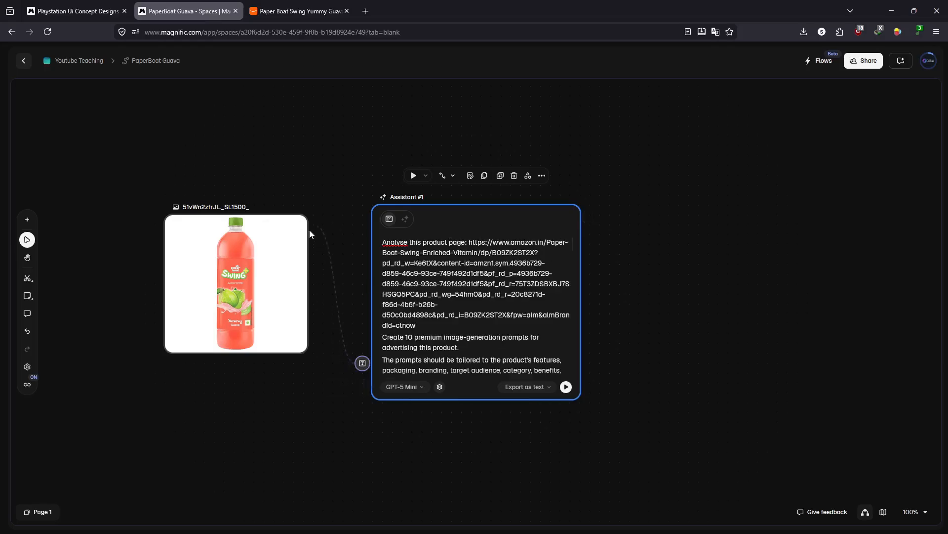
{"action": "left_click_drag", "start_coordinate": [310, 230], "coordinate": [363, 386]}
{"action": "left_click", "coordinate": [267, 158]}
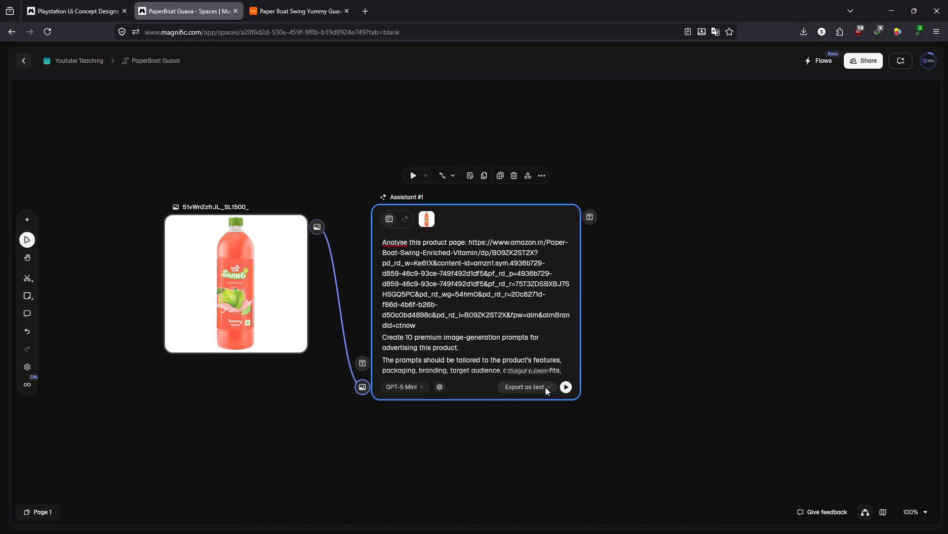
{"action": "left_click", "coordinate": [546, 387]}
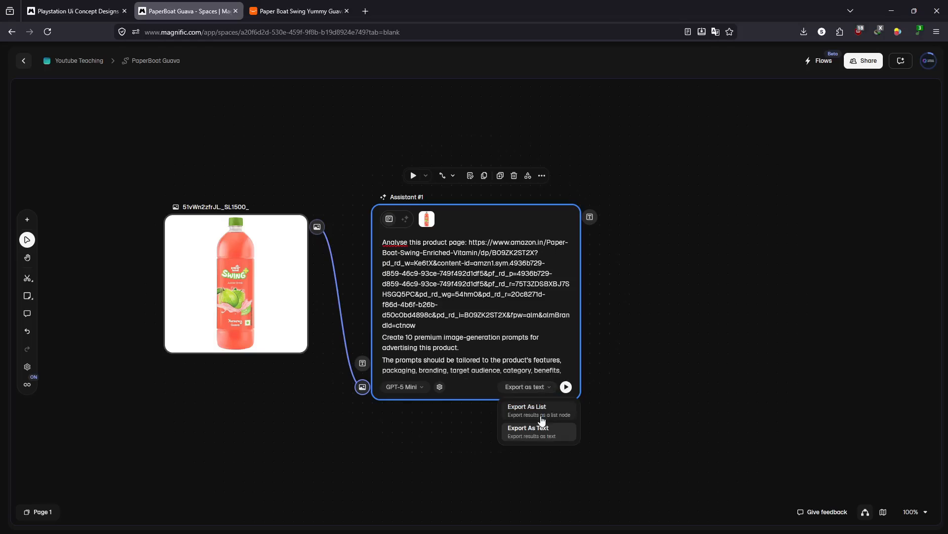
{"action": "left_click", "coordinate": [543, 419]}
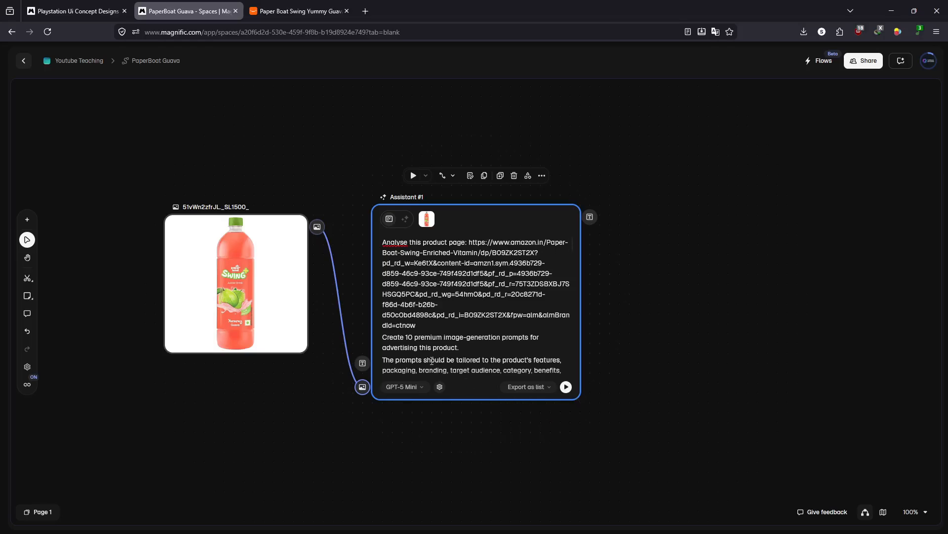
- Try 100 and 20 as the number of requested prompts in the Assistant text, and restore it to 10
{"action": "type", "text": "0"}
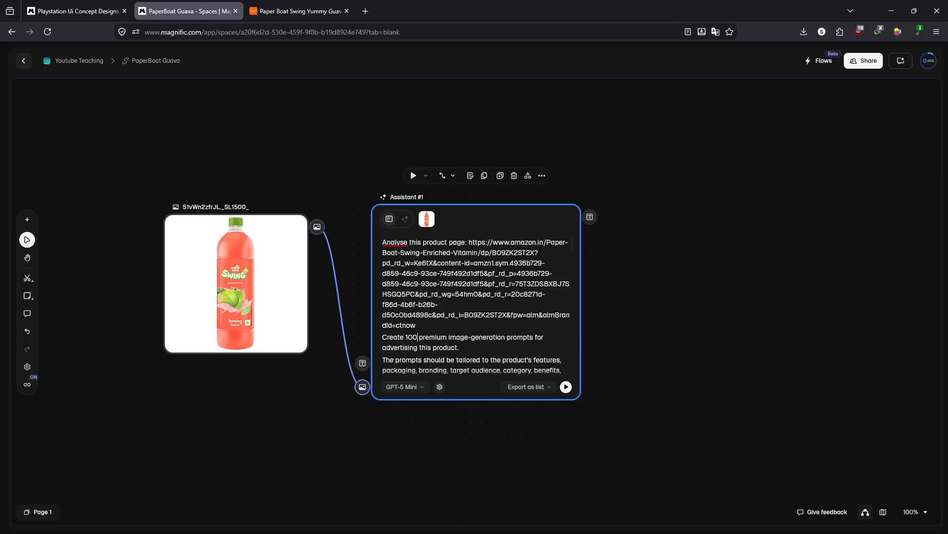
{"action": "key", "text": "BackSpace"}
{"action": "key", "text": "BackSpace"}
{"action": "key", "text": "BackSpace"}
{"action": "type", "text": "20"}
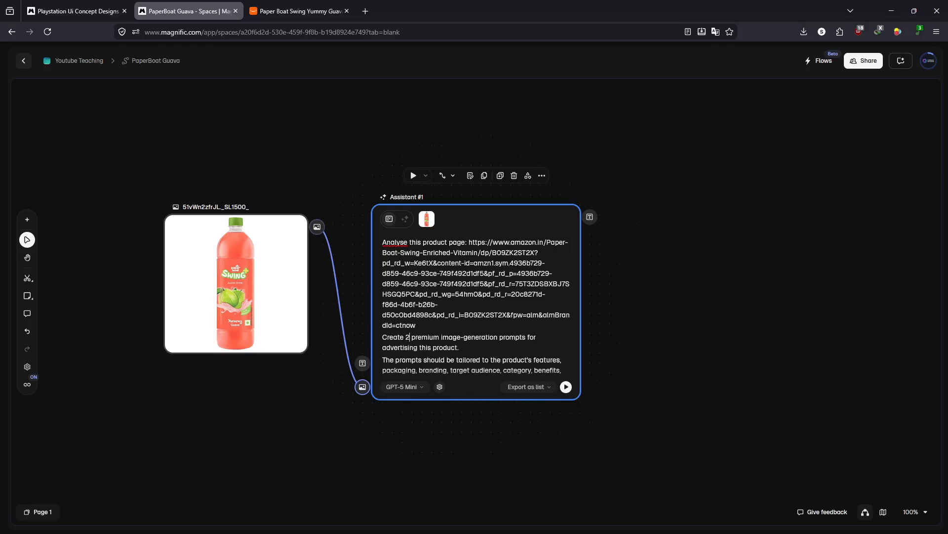
{"action": "key", "text": "BackSpace"}
{"action": "key", "text": "BackSpace"}
{"action": "type", "text": "10"}
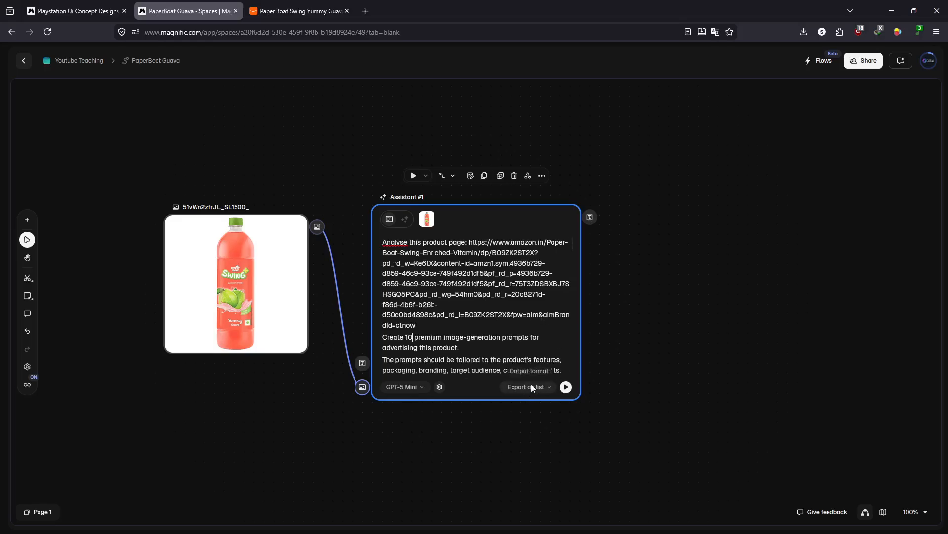
- Run the Assistant node to generate the list of 10 advertising prompts
{"action": "left_click", "coordinate": [566, 386]}
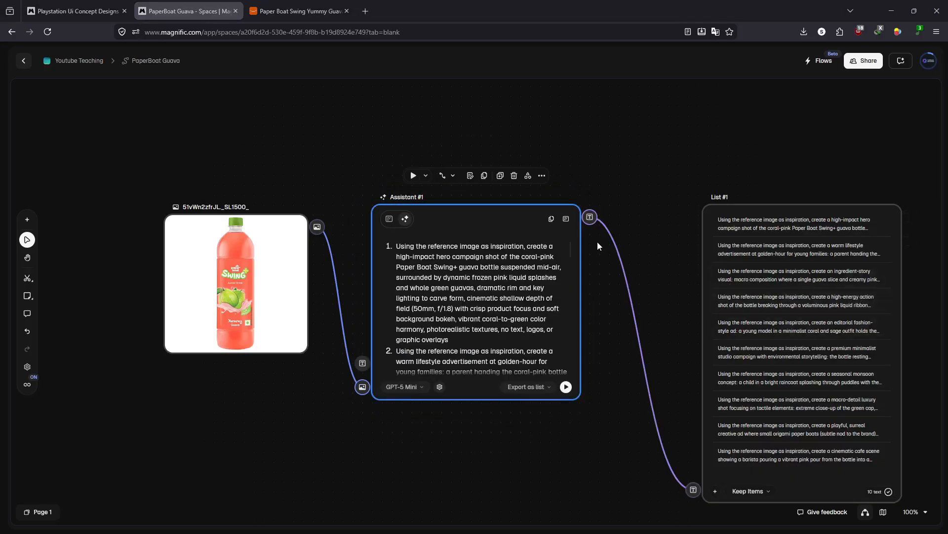
{"action": "left_click_drag", "start_coordinate": [670, 231], "coordinate": [562, 186]}
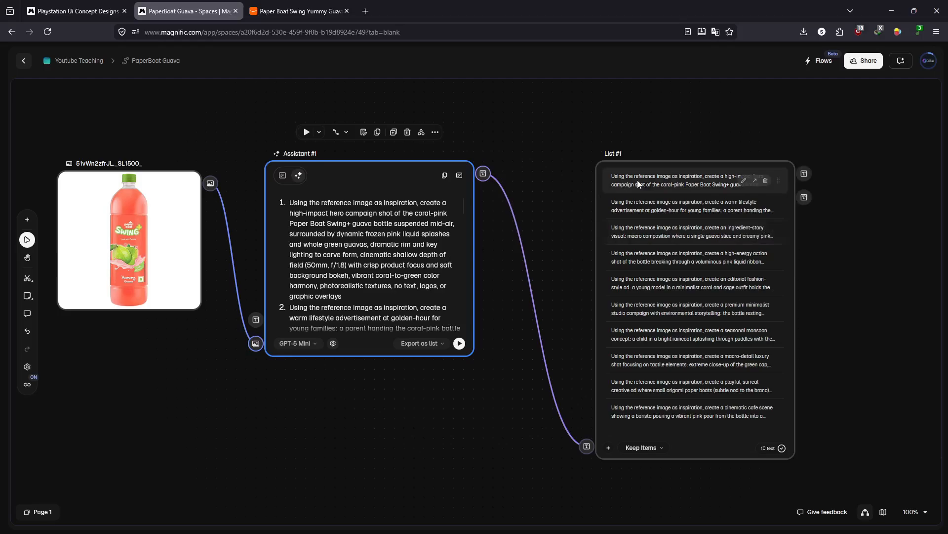
- Add an Image Generator node fed by the text output of the generated prompt list
{"action": "left_click_drag", "start_coordinate": [849, 278], "coordinate": [616, 243]}
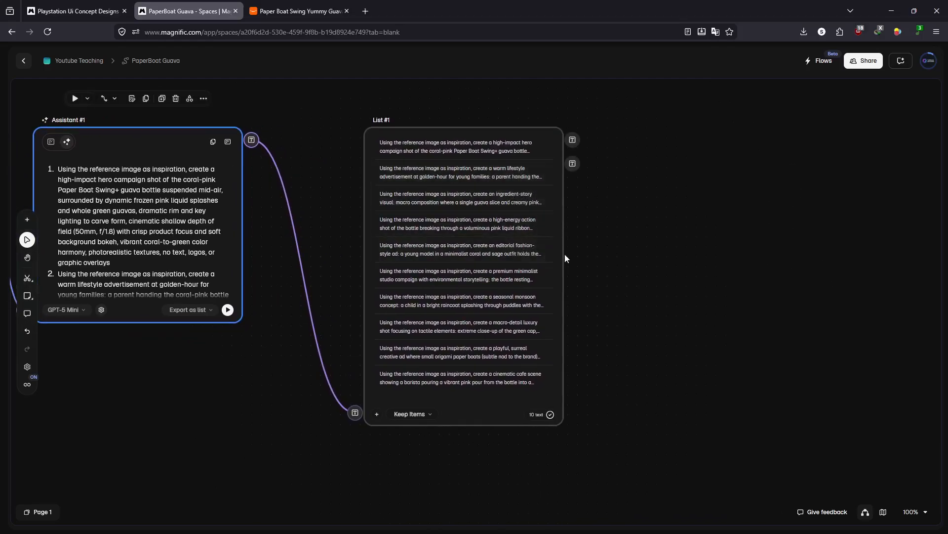
{"action": "mouse_move", "coordinate": [562, 139]}
{"action": "left_click_drag", "start_coordinate": [577, 139], "coordinate": [685, 224]}
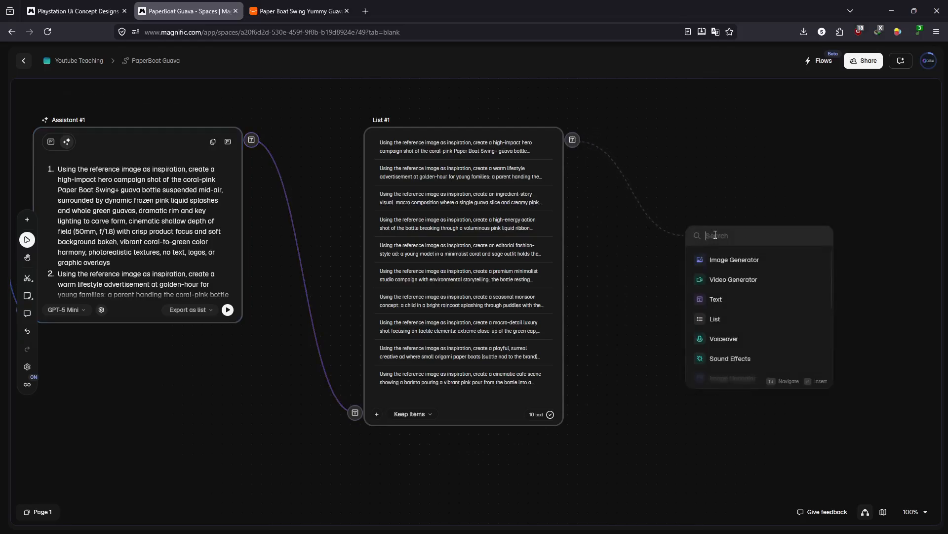
{"action": "left_click", "coordinate": [734, 262]}
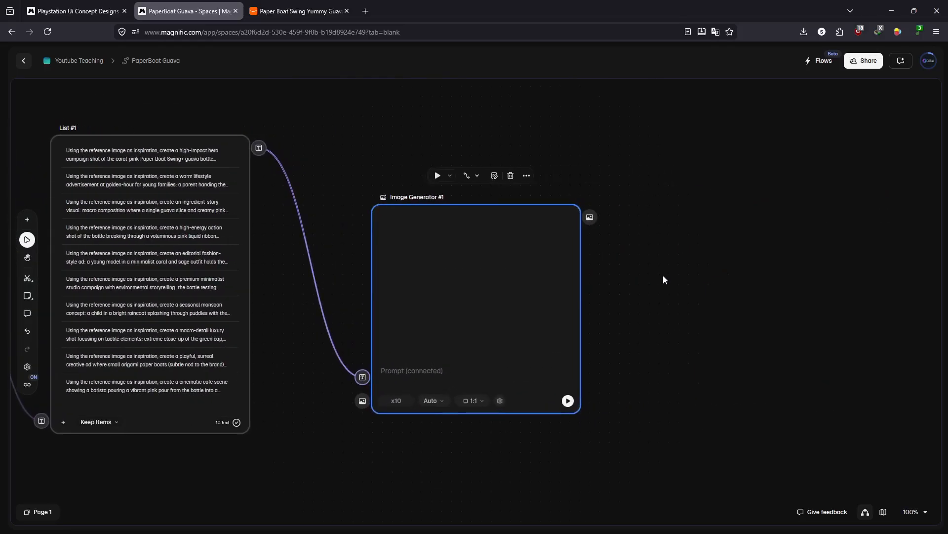
- Connect the guava bottle image to the Image Generator node's image input as its reference
{"action": "left_click_drag", "start_coordinate": [620, 307], "coordinate": [776, 231]}
{"action": "left_click_drag", "start_coordinate": [476, 373], "coordinate": [677, 365]}
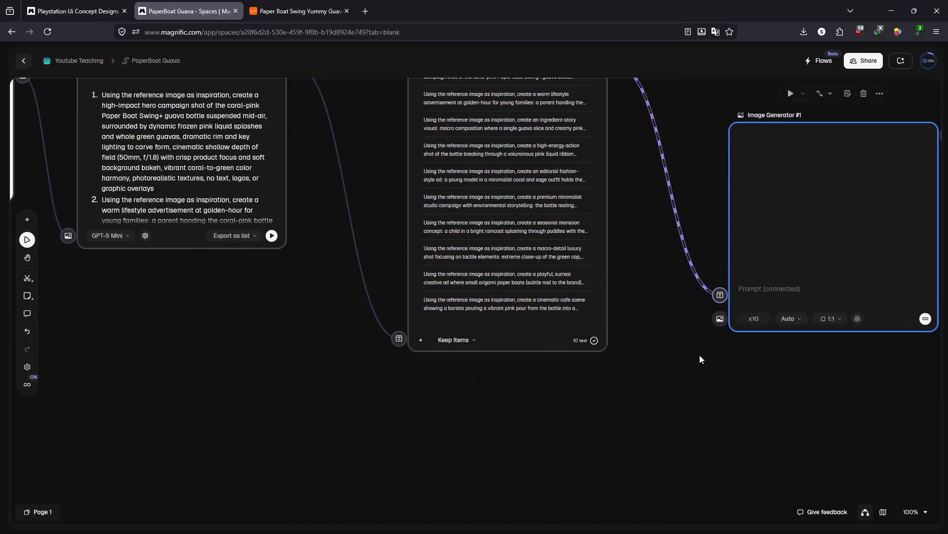
{"action": "scroll", "coordinate": [686, 366], "scroll_direction": "down", "scroll_amount": 1}
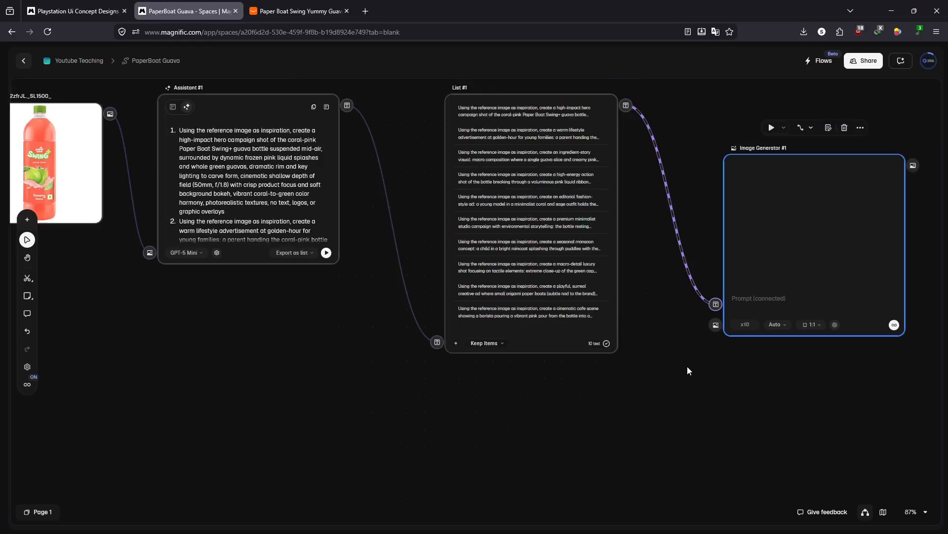
{"action": "scroll", "coordinate": [686, 366], "scroll_direction": "down", "scroll_amount": 2}
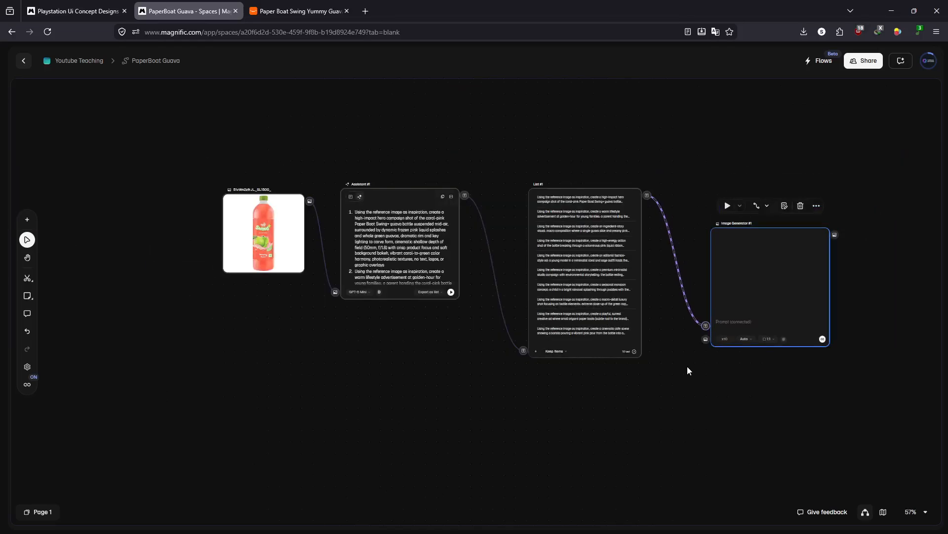
{"action": "left_click_drag", "start_coordinate": [214, 196], "coordinate": [169, 240]}
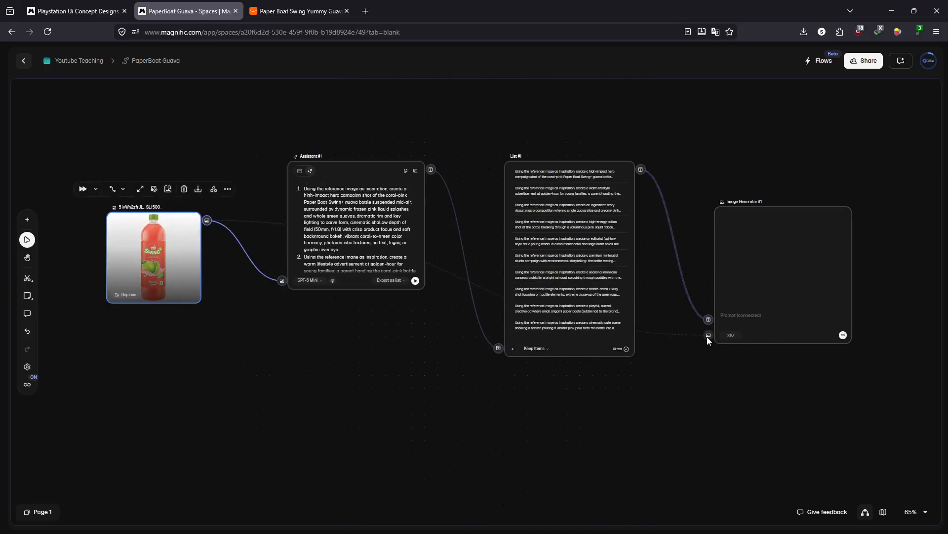
{"action": "left_click_drag", "start_coordinate": [708, 340], "coordinate": [697, 336]}
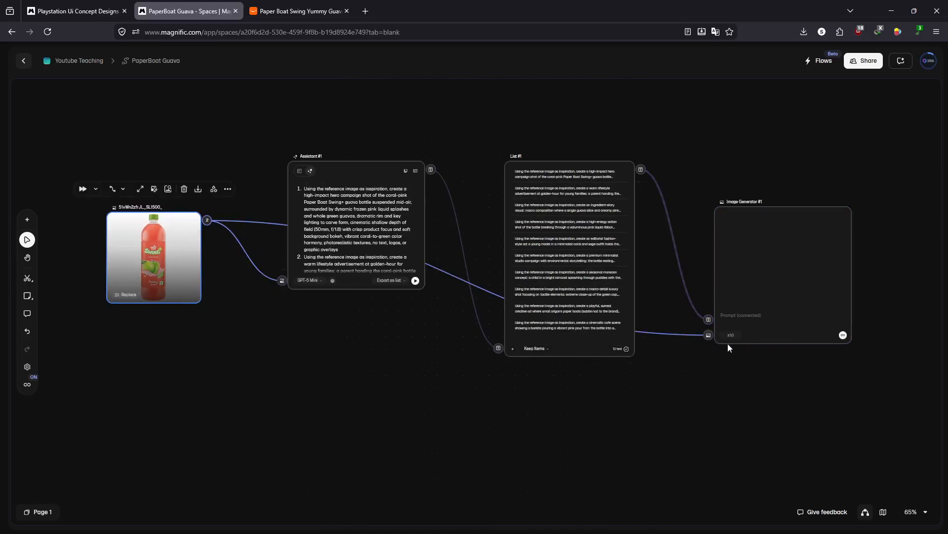
- Set the Image Generator's model to GPT 2
{"action": "scroll", "coordinate": [790, 334], "scroll_direction": "up", "scroll_amount": 5}
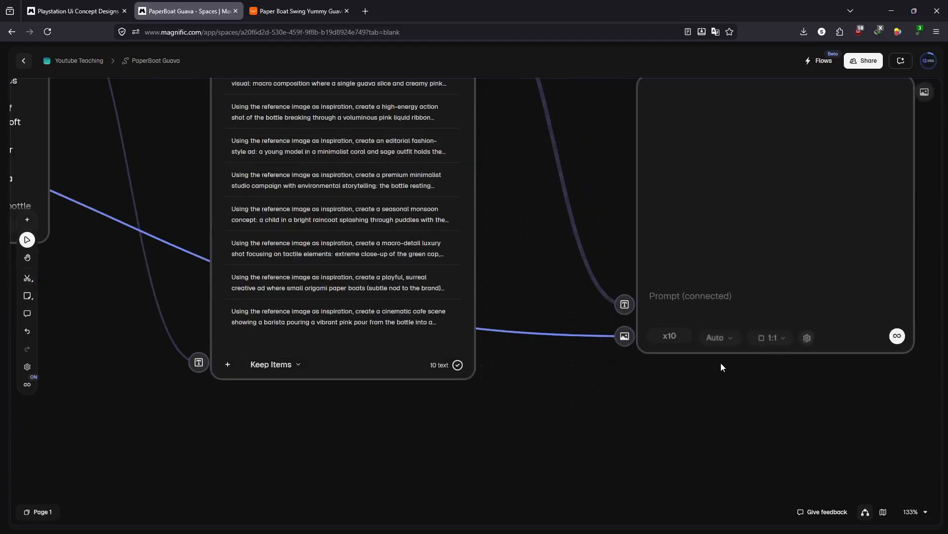
{"action": "left_click_drag", "start_coordinate": [699, 375], "coordinate": [584, 404]}
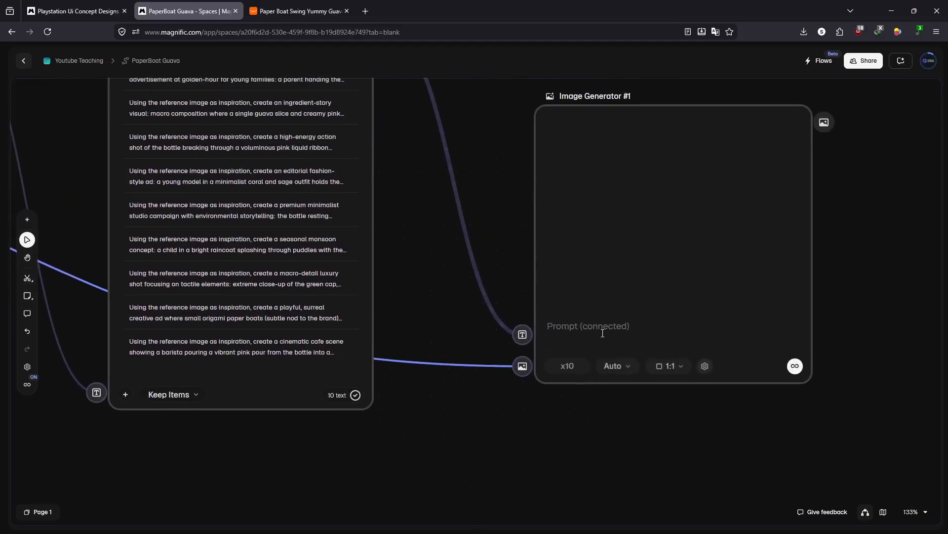
{"action": "left_click", "coordinate": [612, 366]}
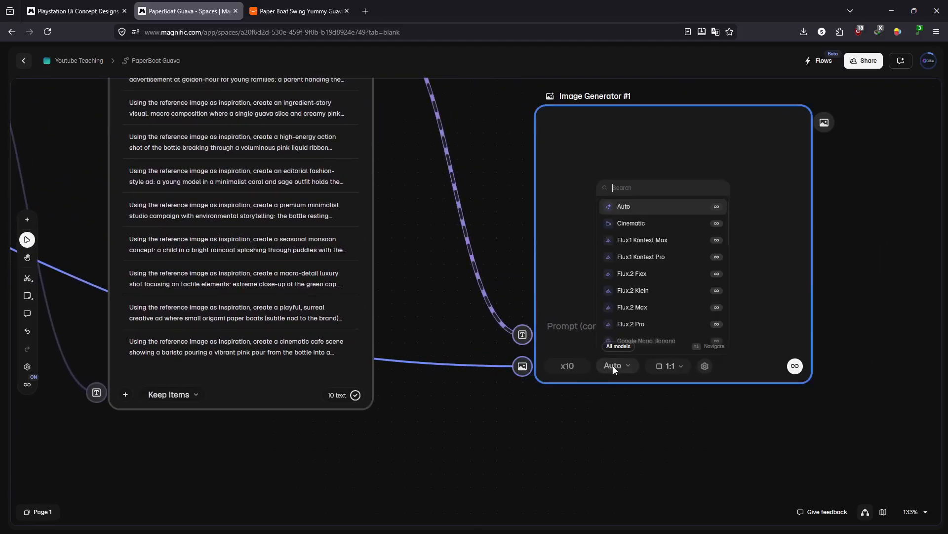
{"action": "scroll", "coordinate": [654, 259], "scroll_direction": "down", "scroll_amount": 2}
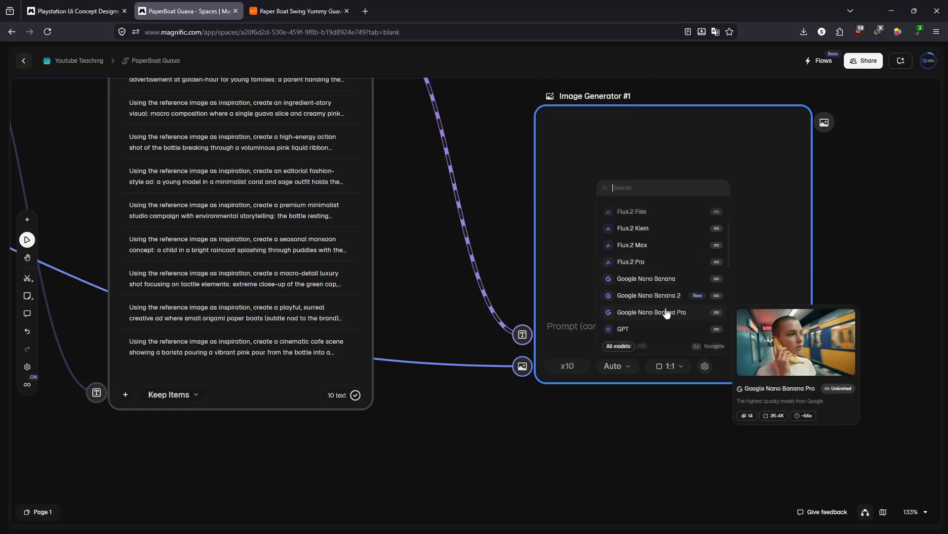
{"action": "scroll", "coordinate": [667, 313], "scroll_direction": "down", "scroll_amount": 2}
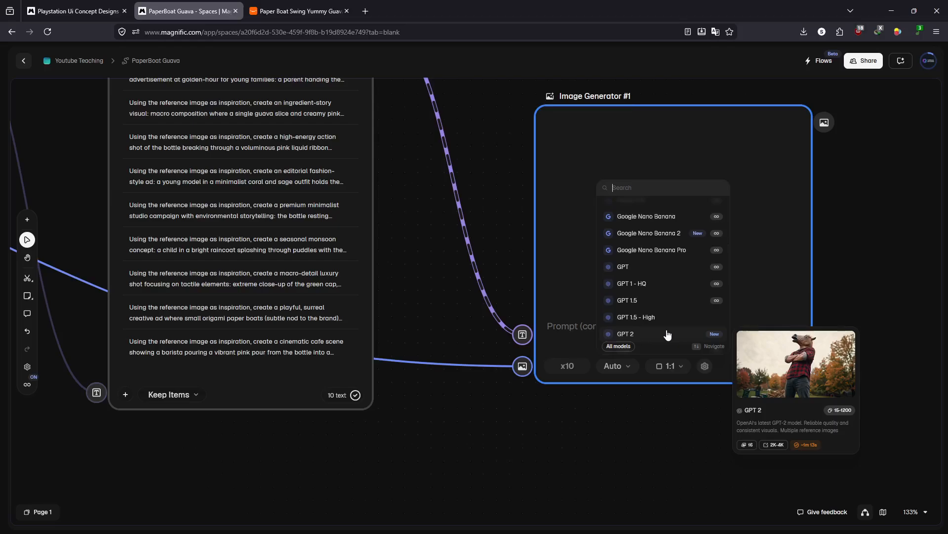
{"action": "left_click", "coordinate": [668, 333]}
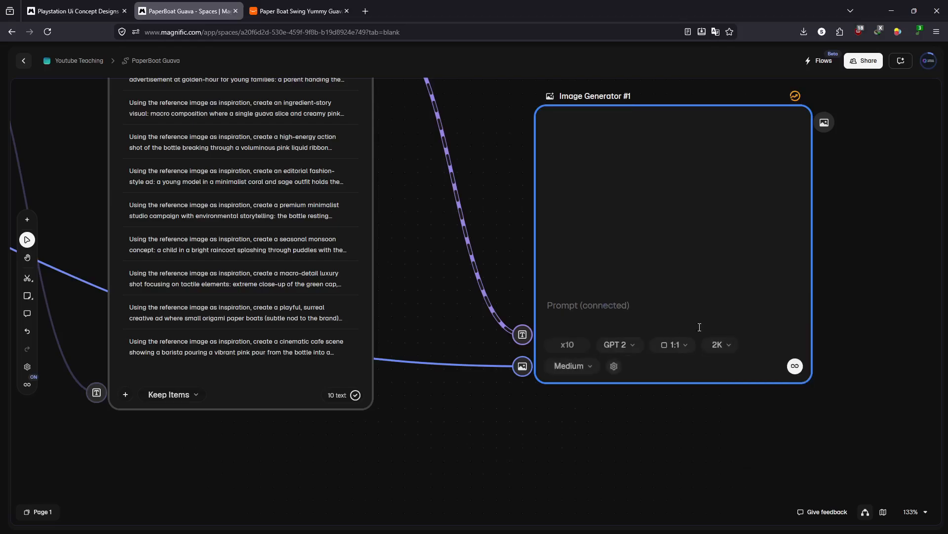
- Set the Image Generator's aspect ratio to 9:16
{"action": "left_click", "coordinate": [678, 345]}
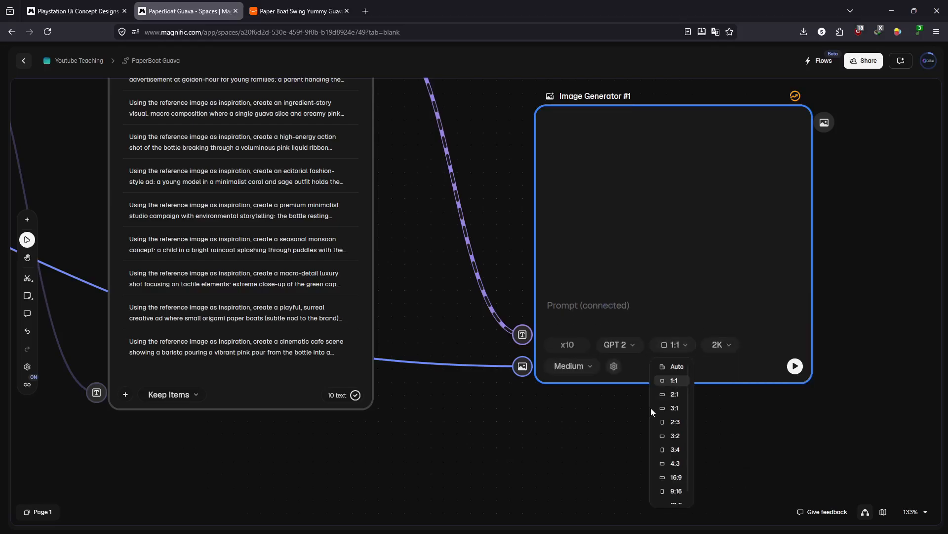
{"action": "scroll", "coordinate": [667, 451], "scroll_direction": "down", "scroll_amount": 1}
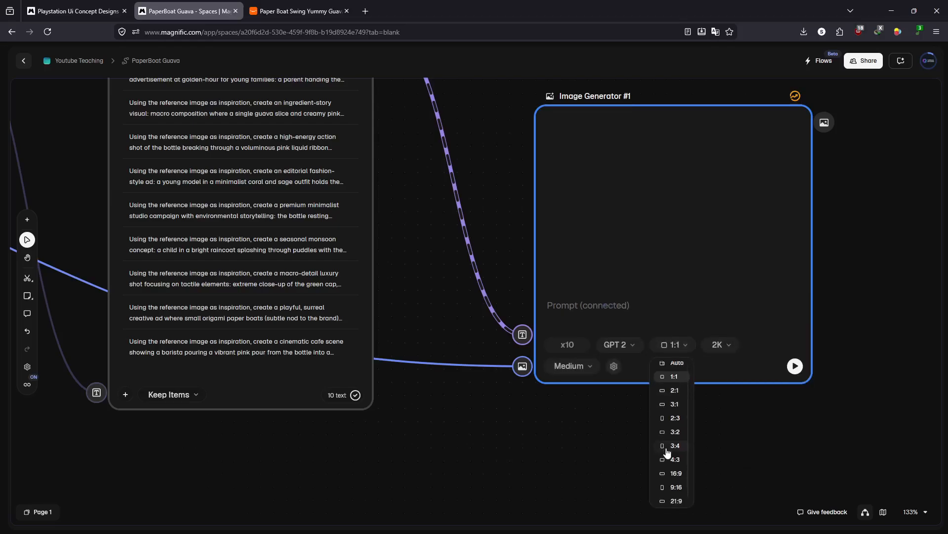
{"action": "left_click", "coordinate": [675, 484]}
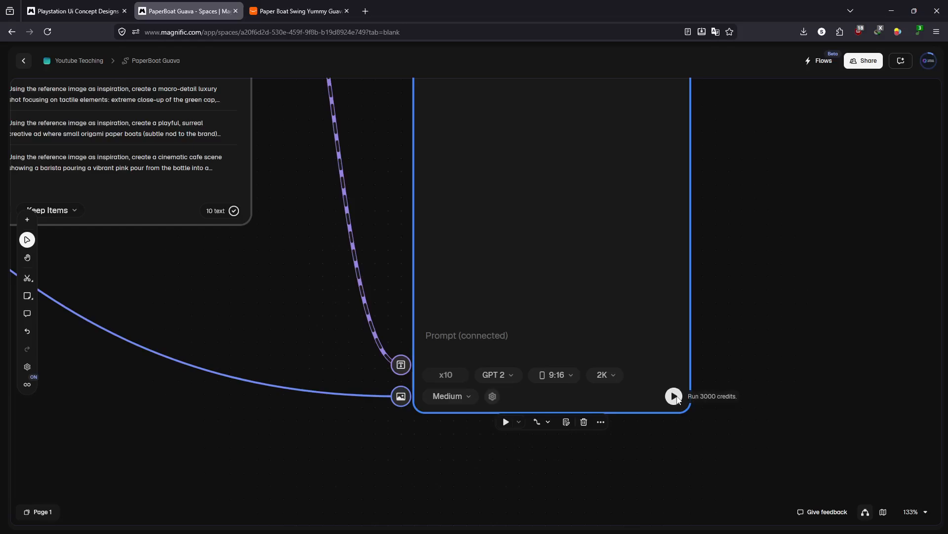
- Switch the Image Generator's model to Google Nano Banana 2 and set its resolution to 2K
{"action": "left_click", "coordinate": [508, 374]}
{"action": "scroll", "coordinate": [542, 286], "scroll_direction": "down", "scroll_amount": 2}
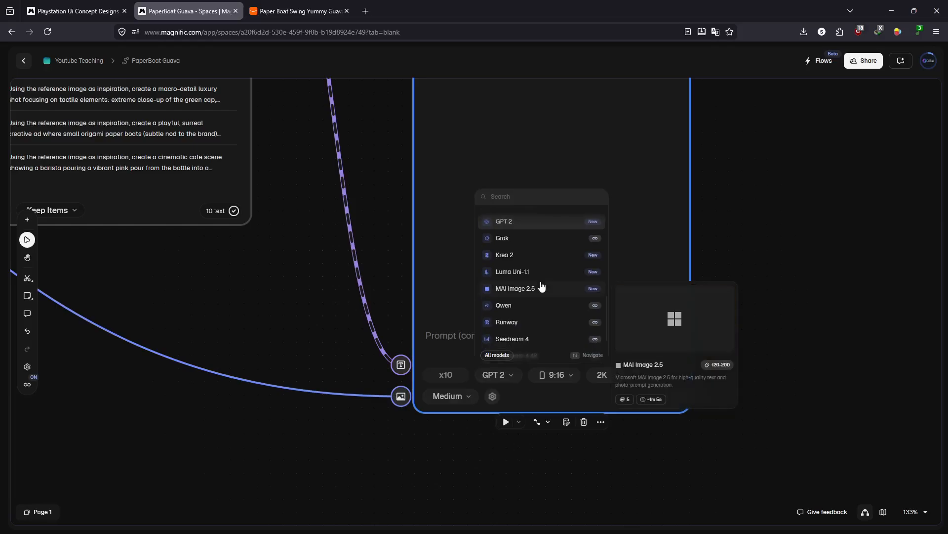
{"action": "scroll", "coordinate": [542, 286], "scroll_direction": "up", "scroll_amount": 5}
{"action": "scroll", "coordinate": [542, 286], "scroll_direction": "down", "scroll_amount": 6}
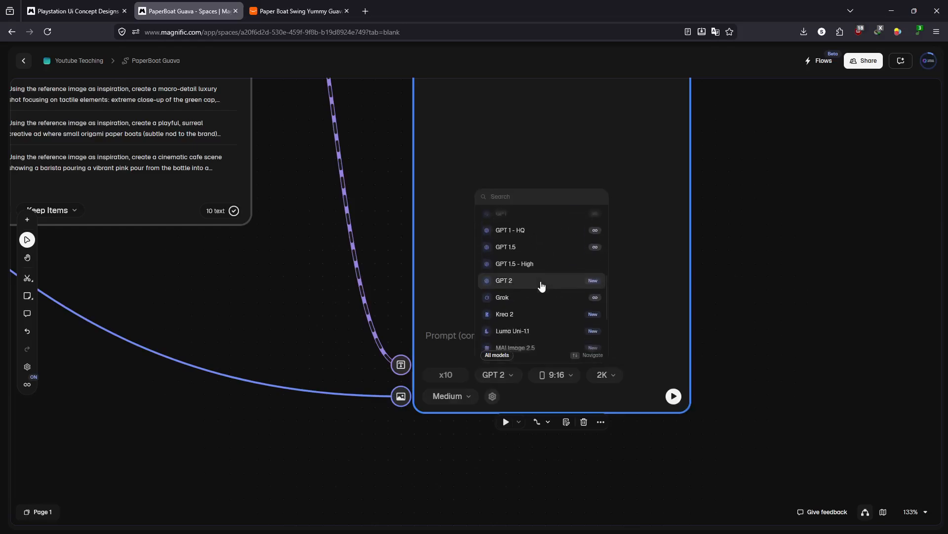
{"action": "scroll", "coordinate": [542, 287], "scroll_direction": "up", "scroll_amount": 4}
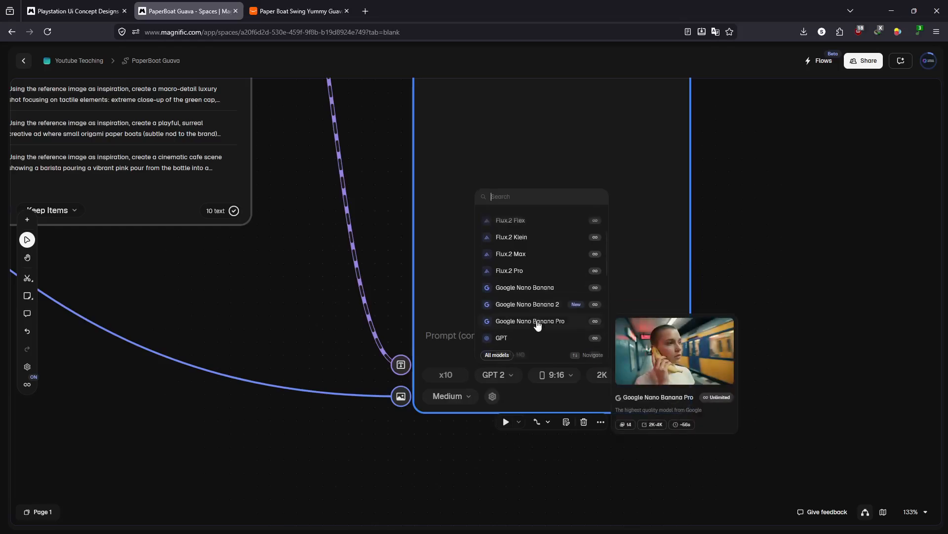
{"action": "left_click", "coordinate": [541, 303]}
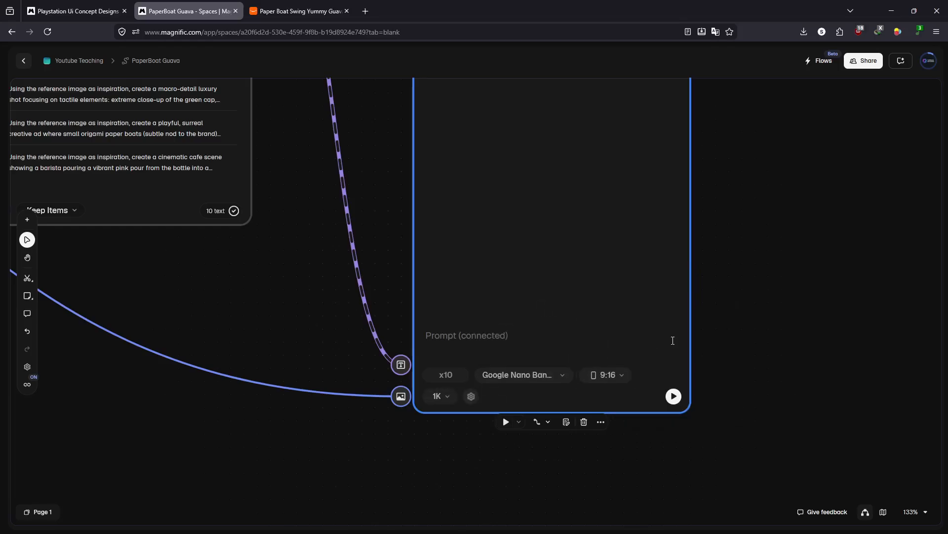
{"action": "left_click", "coordinate": [449, 398]}
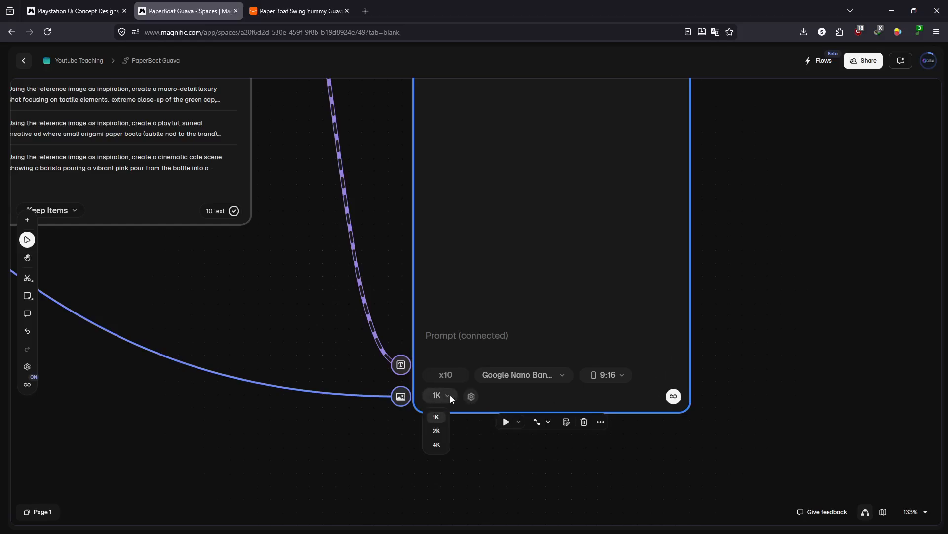
{"action": "left_click", "coordinate": [437, 432]}
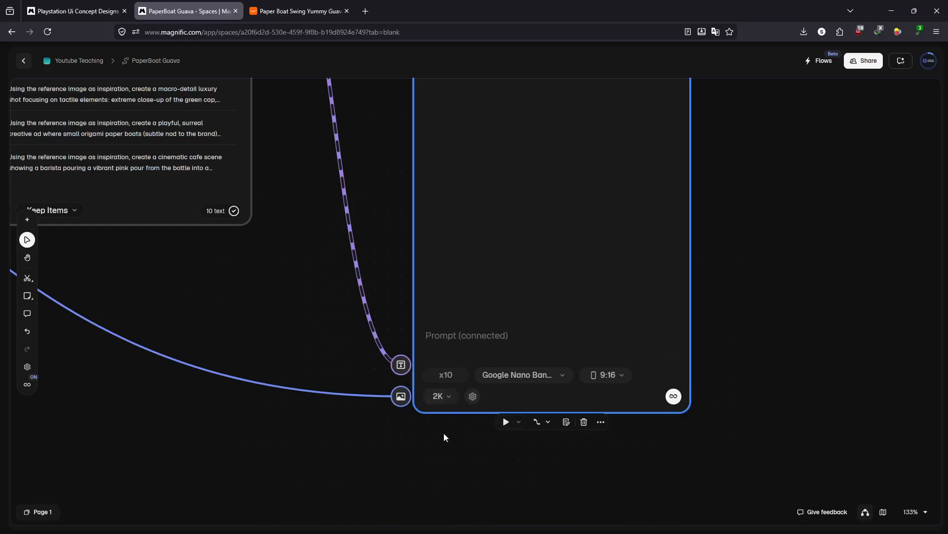
- Run the Image Generator to produce the ad images from the connected prompt list
{"action": "left_click", "coordinate": [673, 396]}
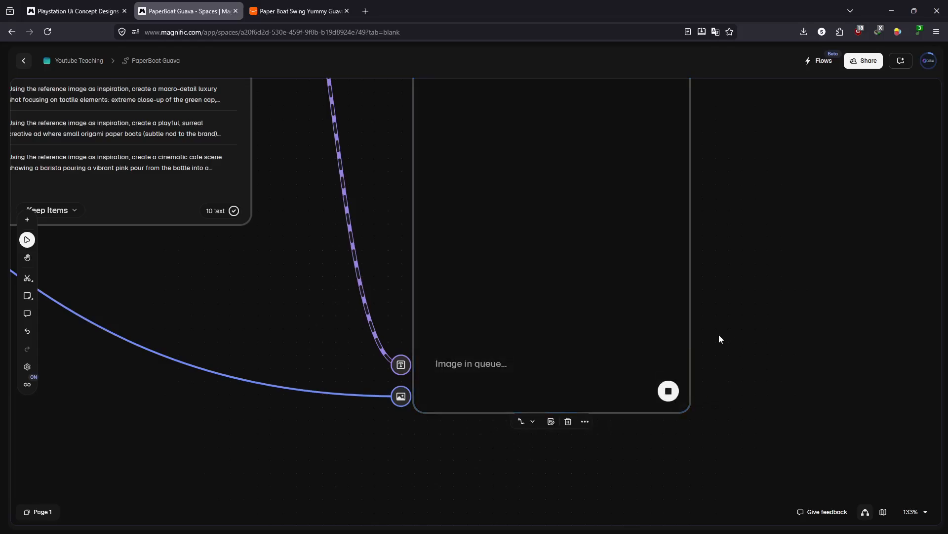
{"action": "scroll", "coordinate": [718, 334], "scroll_direction": "down", "scroll_amount": 5}
{"action": "scroll", "coordinate": [720, 338], "scroll_direction": "down", "scroll_amount": 2}
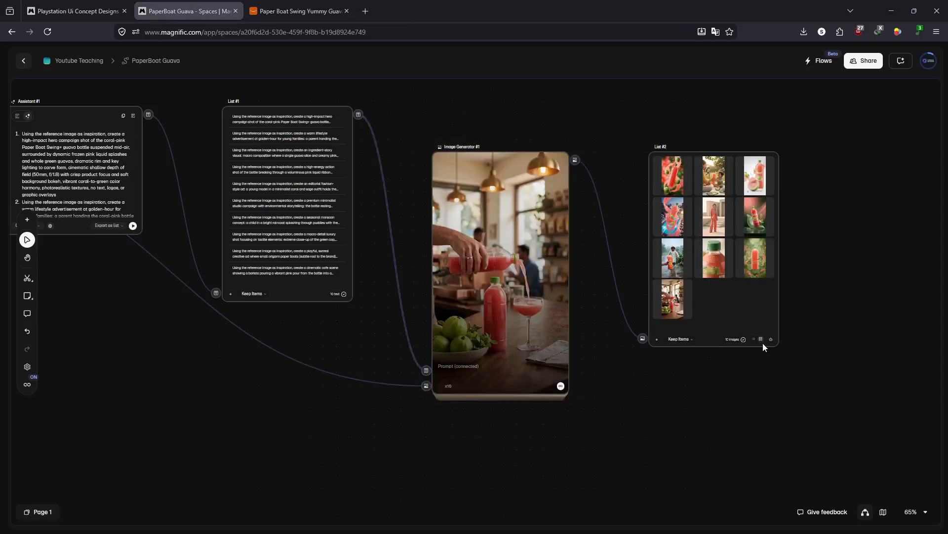
- Open the generated image list in the enlarged view, look through all the ad images and close it
{"action": "left_click", "coordinate": [677, 170]}
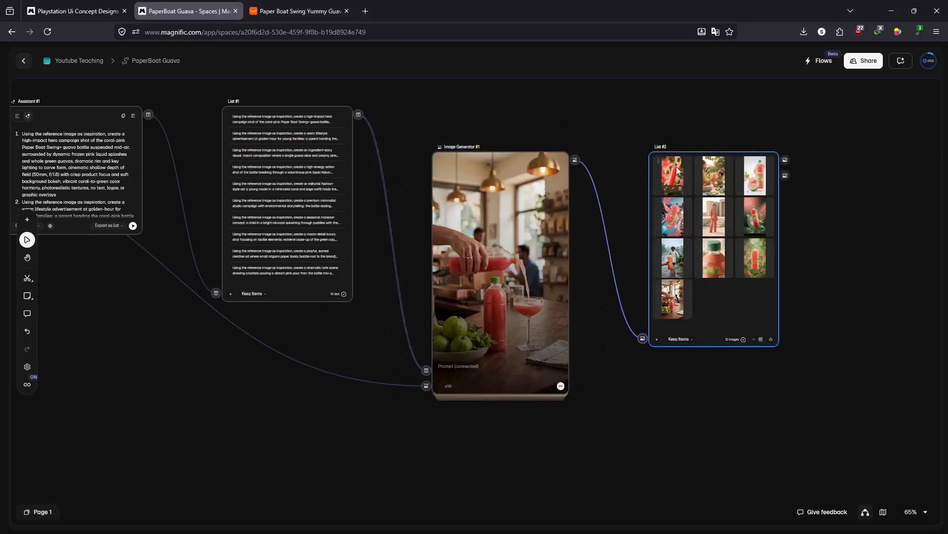
{"action": "left_click", "coordinate": [676, 170]}
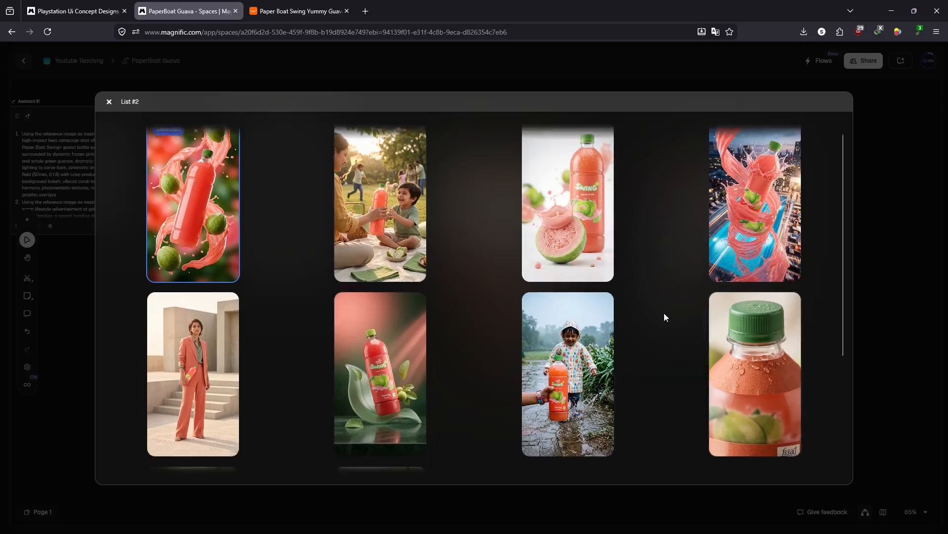
{"action": "scroll", "coordinate": [664, 313], "scroll_direction": "down", "scroll_amount": 3}
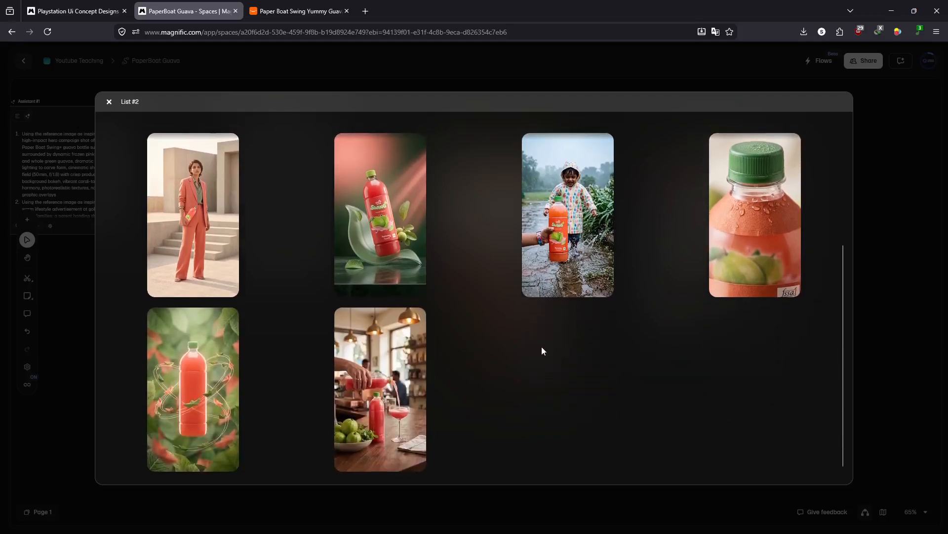
{"action": "left_click", "coordinate": [909, 201]}
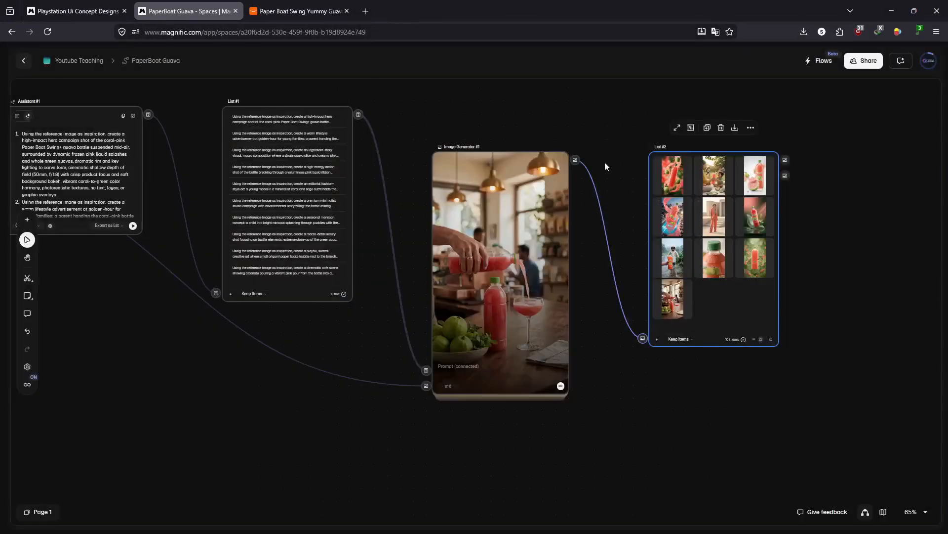
{"action": "left_click_drag", "start_coordinate": [486, 111], "coordinate": [496, 124]}
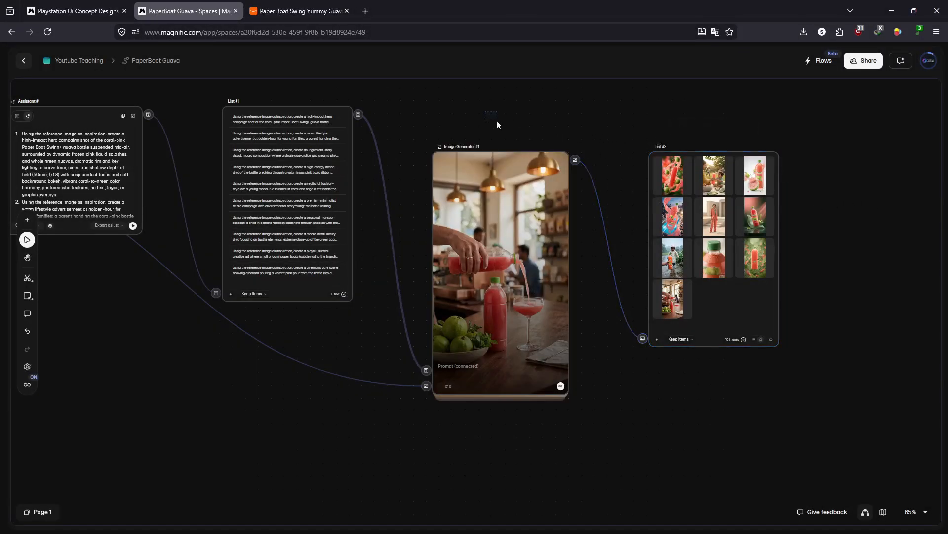
{"action": "left_click_drag", "start_coordinate": [659, 156], "coordinate": [724, 228]}
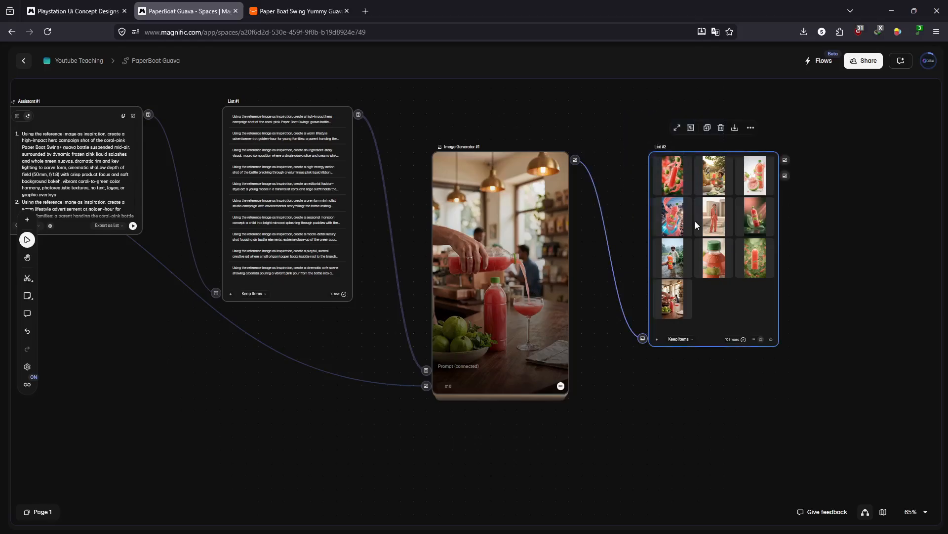
- Replace the required opening phrase for every prompt in the Assistant's instructions with "Use the reference image product exactly as it is"
{"action": "left_click_drag", "start_coordinate": [389, 277], "coordinate": [772, 370]}
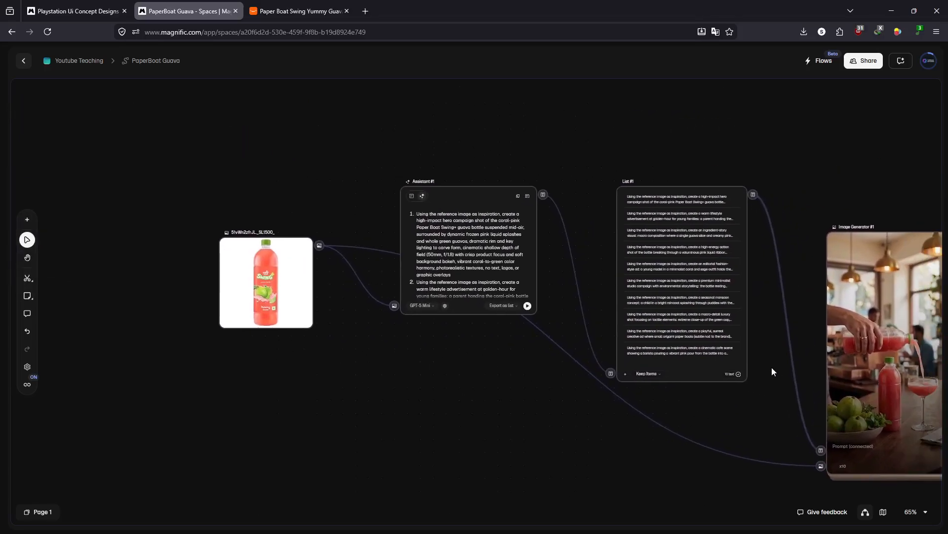
{"action": "left_click", "coordinate": [410, 199]}
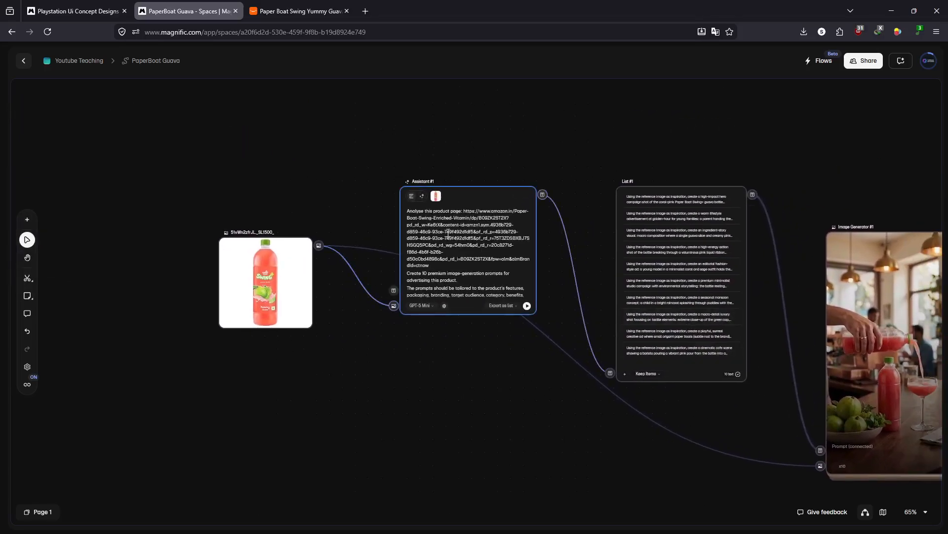
{"action": "scroll", "coordinate": [449, 234], "scroll_direction": "up", "scroll_amount": 5}
{"action": "scroll", "coordinate": [472, 250], "scroll_direction": "up", "scroll_amount": 2}
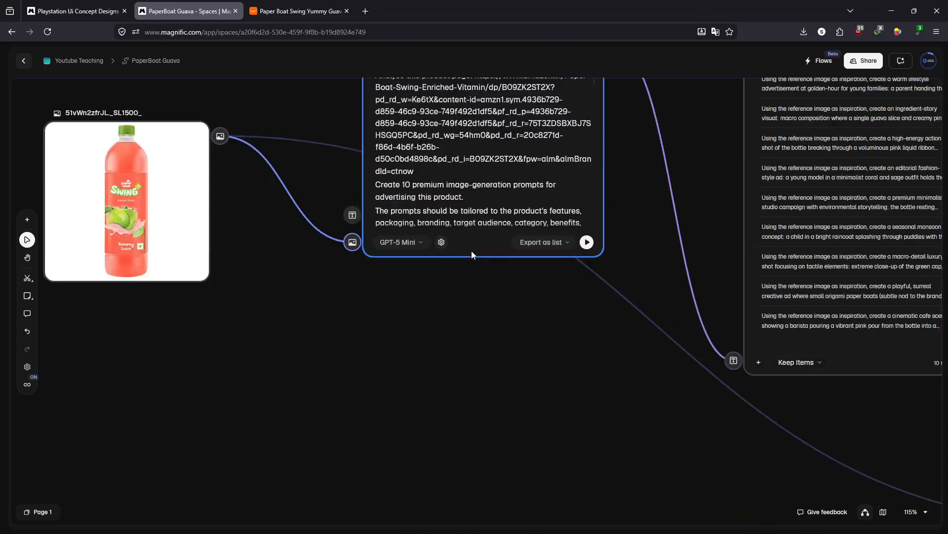
{"action": "scroll", "coordinate": [473, 251], "scroll_direction": "down", "scroll_amount": 4}
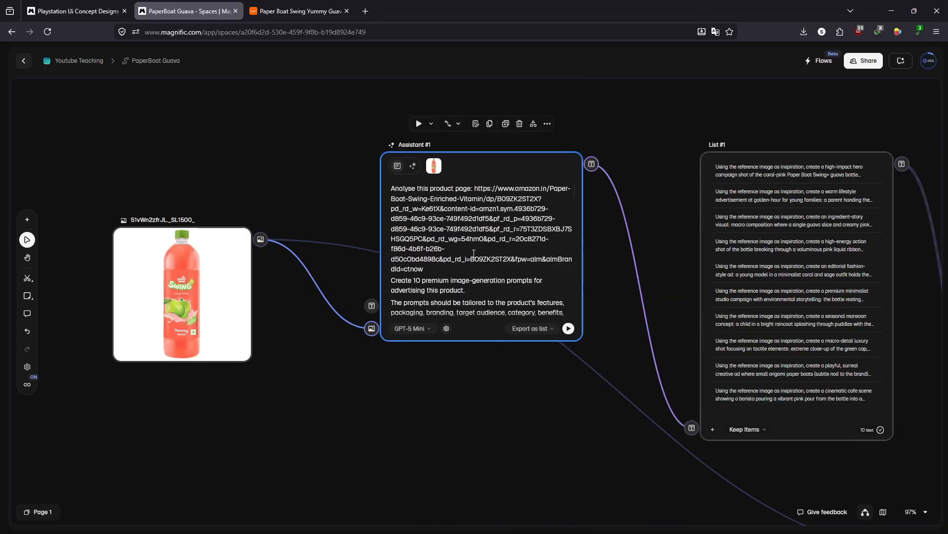
{"action": "scroll", "coordinate": [474, 253], "scroll_direction": "up", "scroll_amount": 1}
{"action": "scroll", "coordinate": [473, 266], "scroll_direction": "down", "scroll_amount": 5}
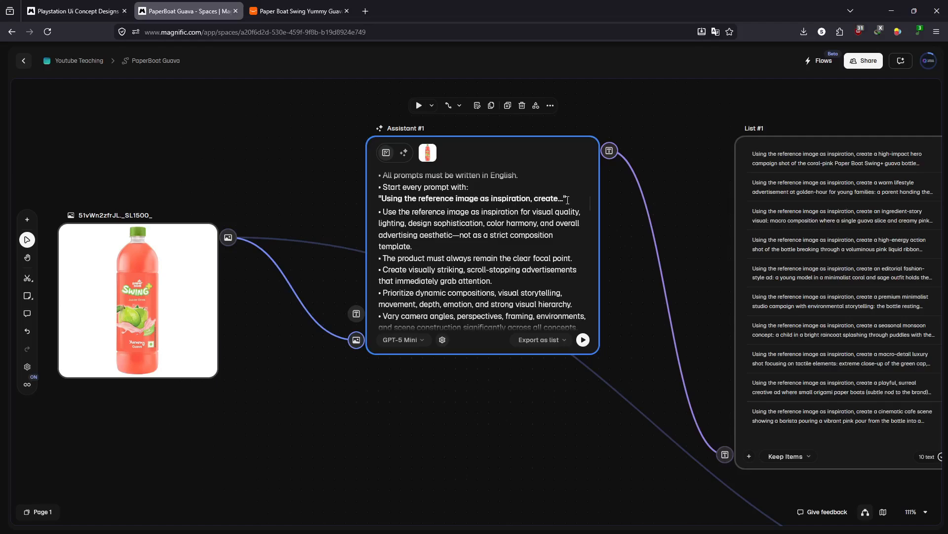
{"action": "left_click_drag", "start_coordinate": [564, 199], "coordinate": [388, 198]}
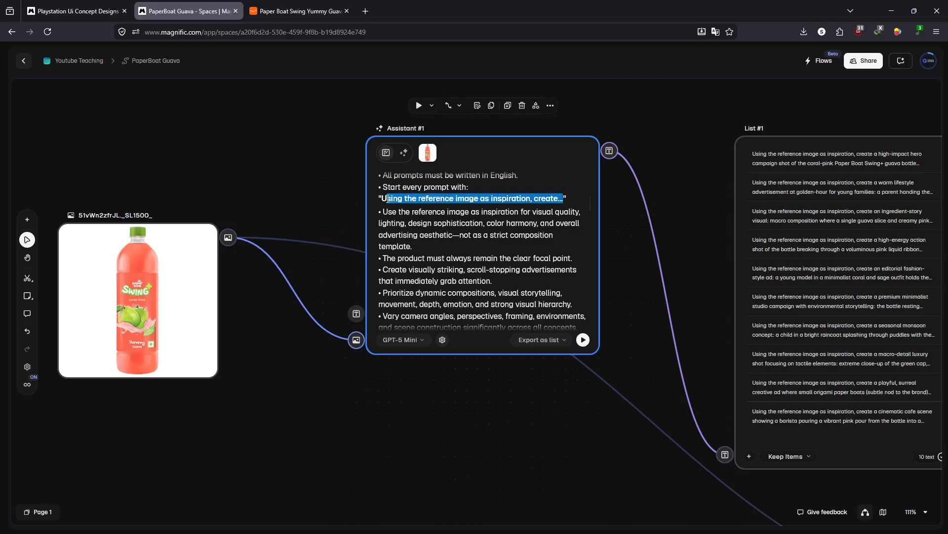
{"action": "key", "text": "BackSpace"}
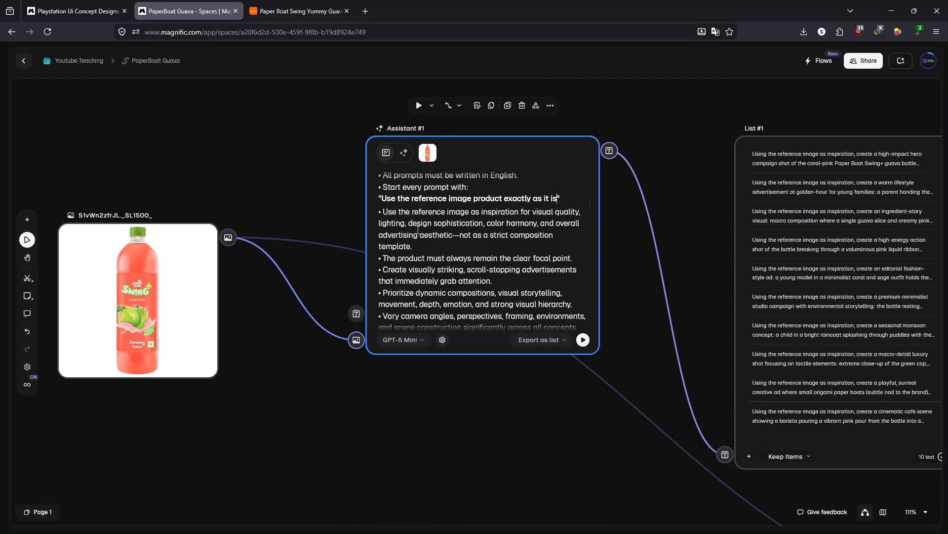
- Rerun the workflow from the Assistant node onward to regenerate the prompt list with the revised instructions
{"action": "left_click_drag", "start_coordinate": [639, 321], "coordinate": [362, 266]}
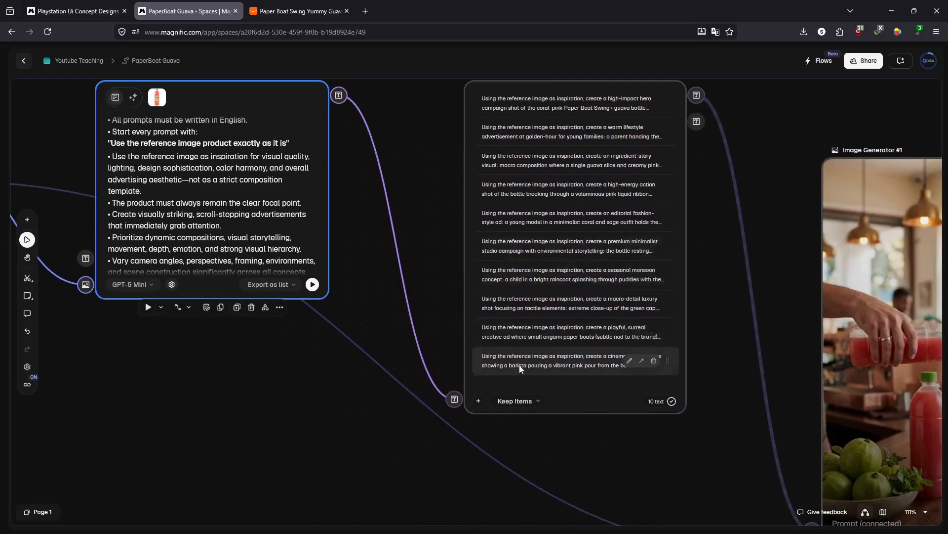
{"action": "left_click", "coordinate": [574, 387]}
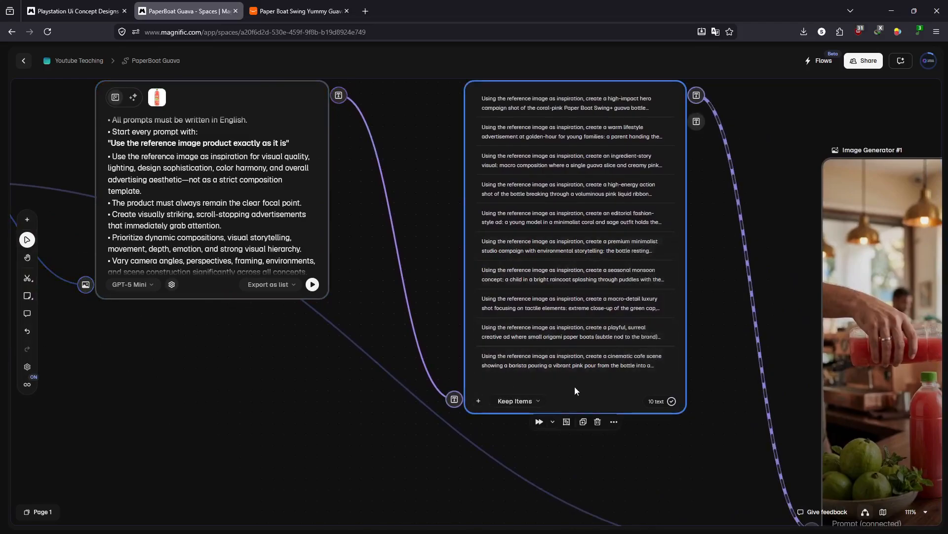
{"action": "left_click", "coordinate": [314, 285]}
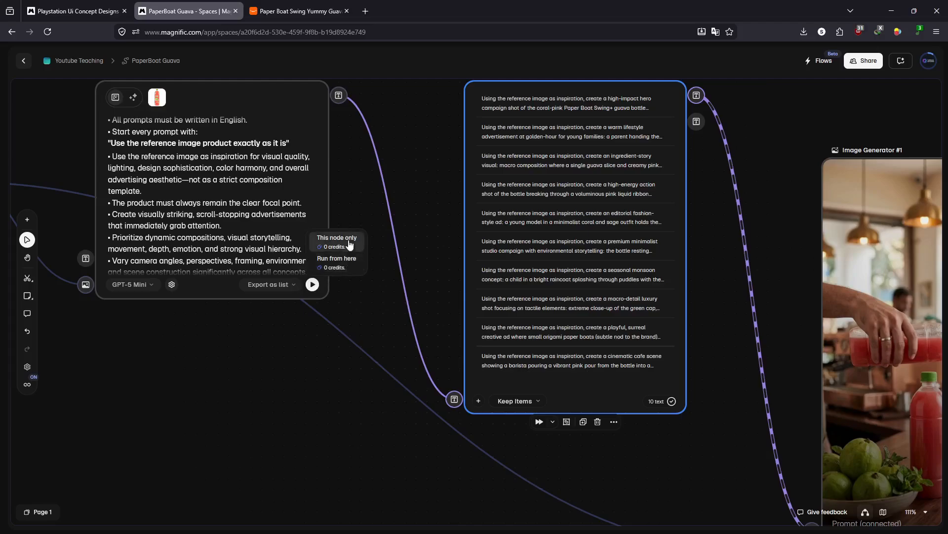
{"action": "left_click", "coordinate": [351, 260]}
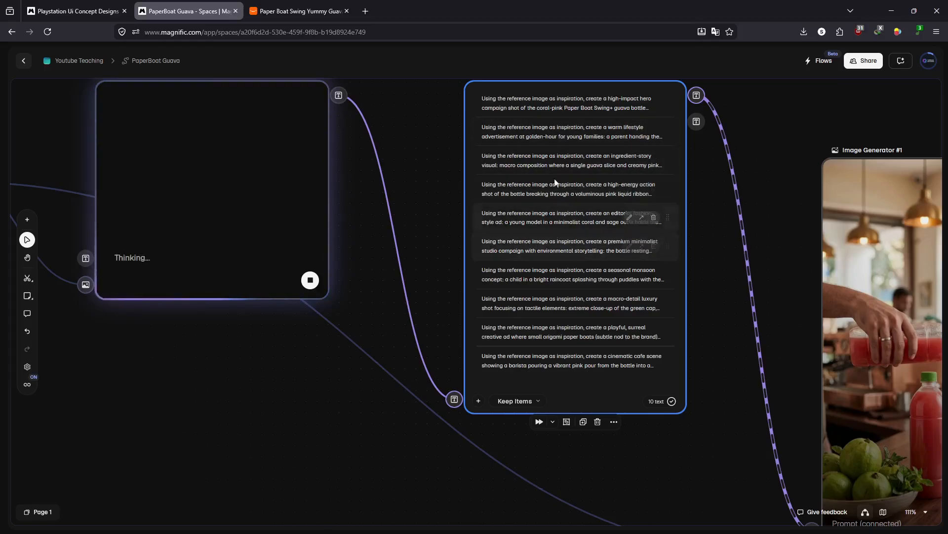
{"action": "scroll", "coordinate": [588, 276], "scroll_direction": "down", "scroll_amount": 5}
{"action": "scroll", "coordinate": [588, 275], "scroll_direction": "up", "scroll_amount": 3}
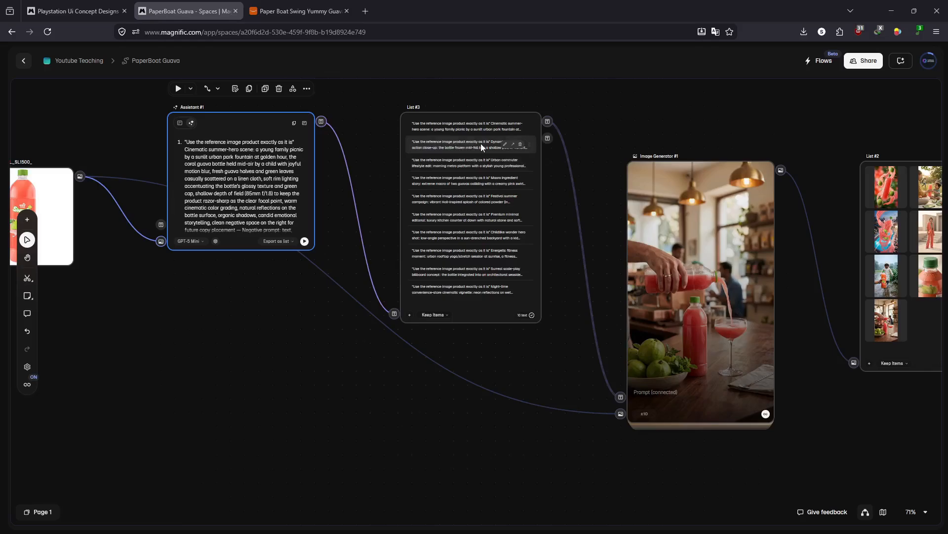
- Rerun the workflow from the Image Generator onward to produce ad images from the revised prompt list
{"action": "left_click_drag", "start_coordinate": [592, 194], "coordinate": [444, 194]}
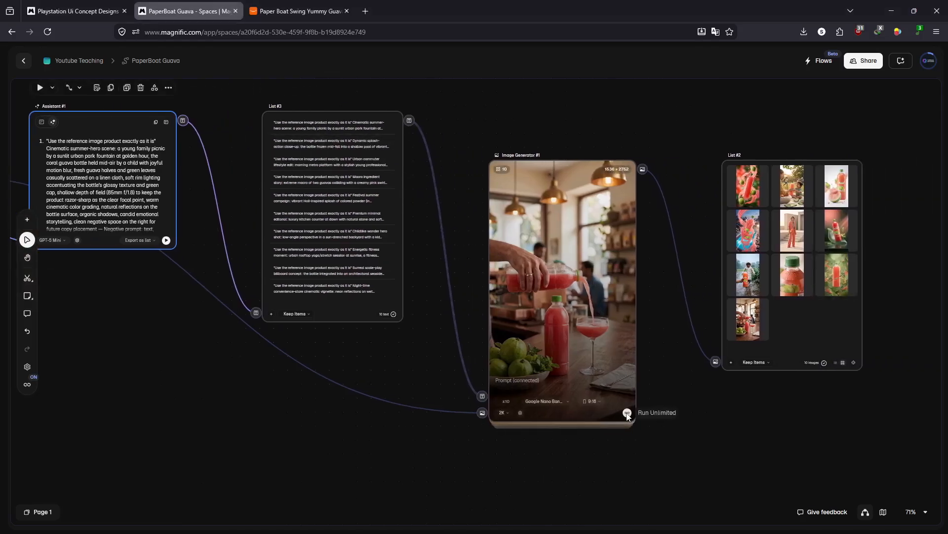
{"action": "mouse_move", "coordinate": [632, 414]}
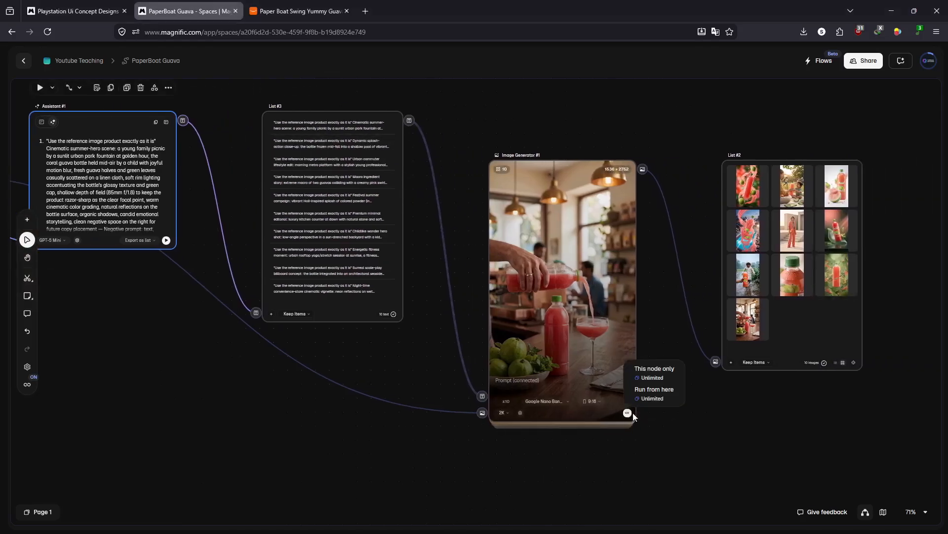
{"action": "left_click", "coordinate": [673, 396]}
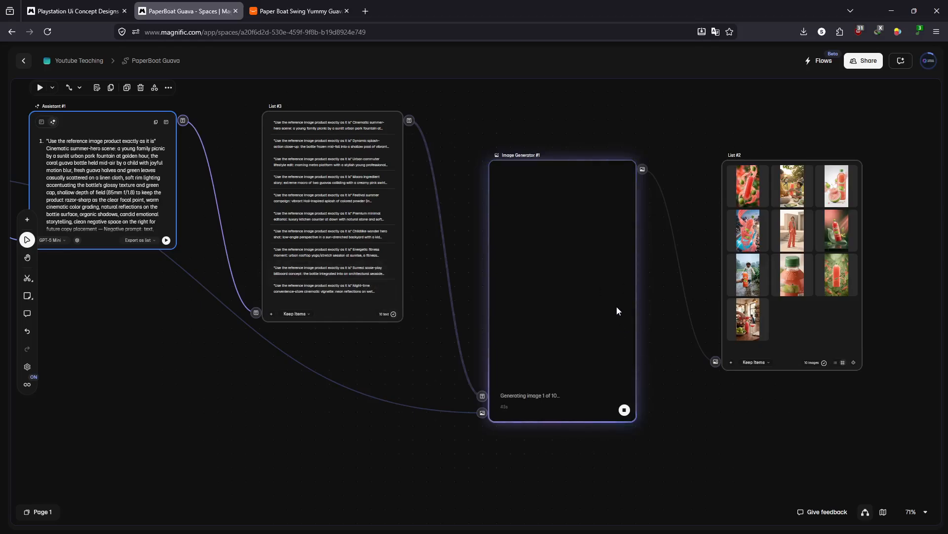
- Look over the whole node workflow and the image list while the new ad images are generating
{"action": "scroll", "coordinate": [630, 310], "scroll_direction": "down", "scroll_amount": 5}
{"action": "left_click_drag", "start_coordinate": [228, 178], "coordinate": [773, 410]}
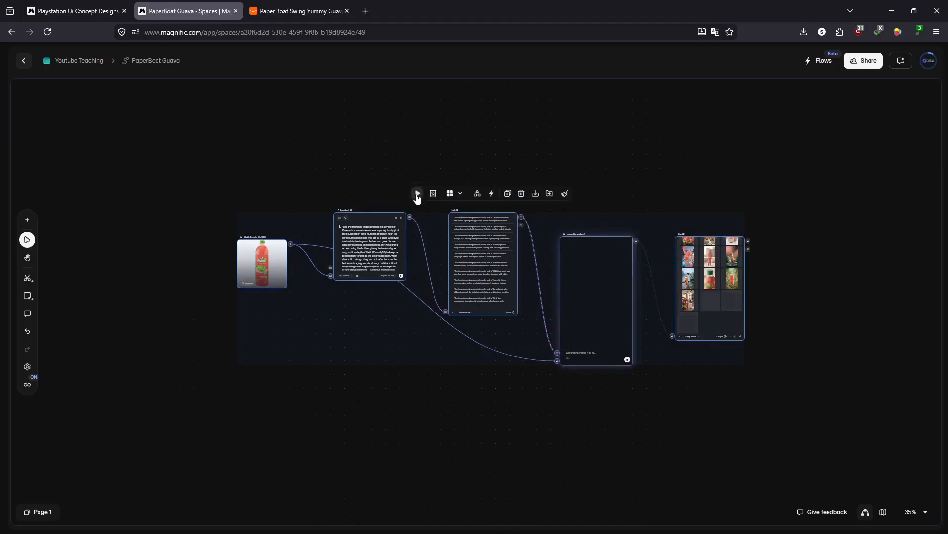
{"action": "left_click", "coordinate": [663, 186]}
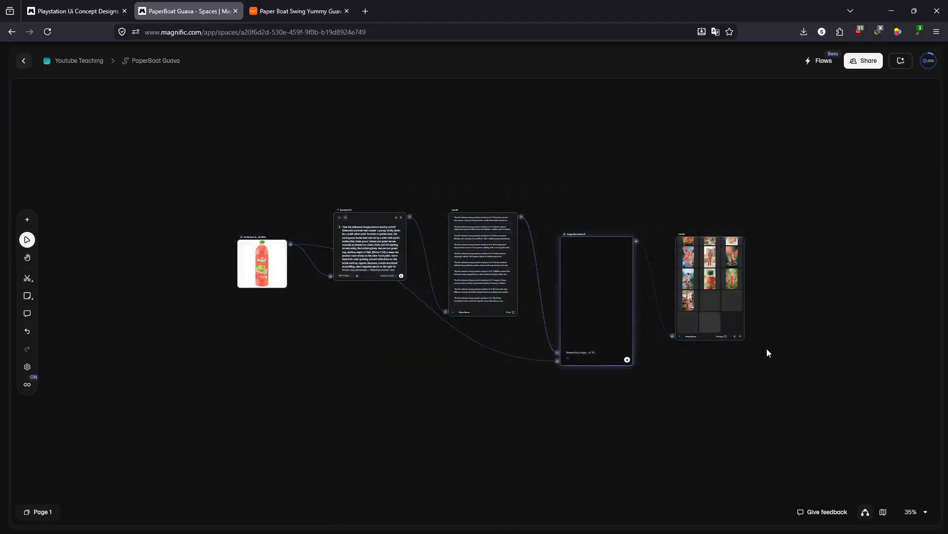
{"action": "scroll", "coordinate": [767, 349], "scroll_direction": "up", "scroll_amount": 3}
{"action": "scroll", "coordinate": [713, 314], "scroll_direction": "up", "scroll_amount": 2}
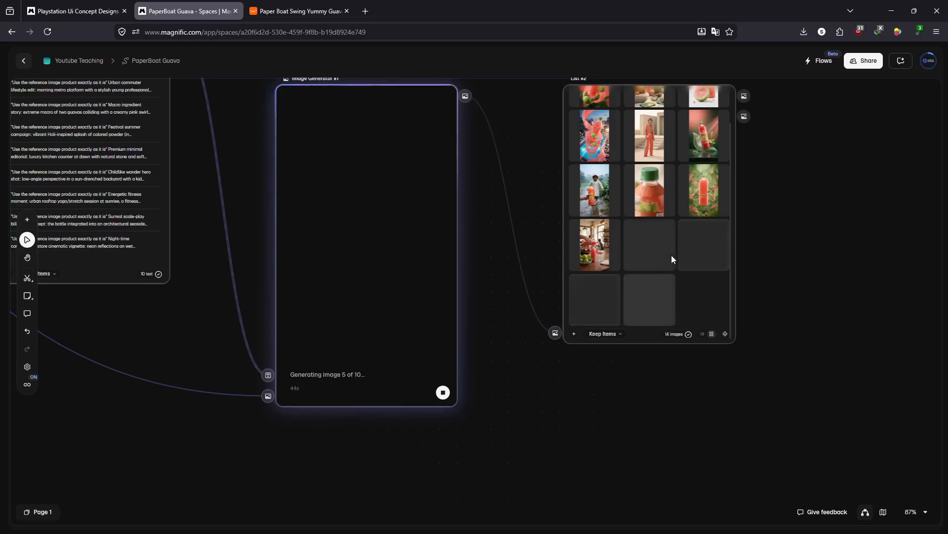
{"action": "scroll", "coordinate": [609, 239], "scroll_direction": "up", "scroll_amount": 5}
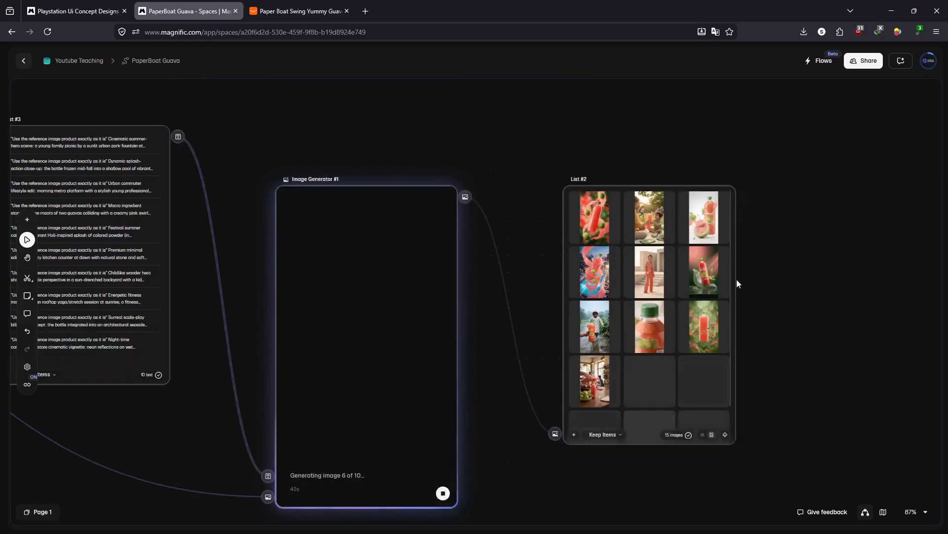
{"action": "scroll", "coordinate": [600, 241], "scroll_direction": "down", "scroll_amount": 3}
{"action": "scroll", "coordinate": [616, 262], "scroll_direction": "up", "scroll_amount": 3}
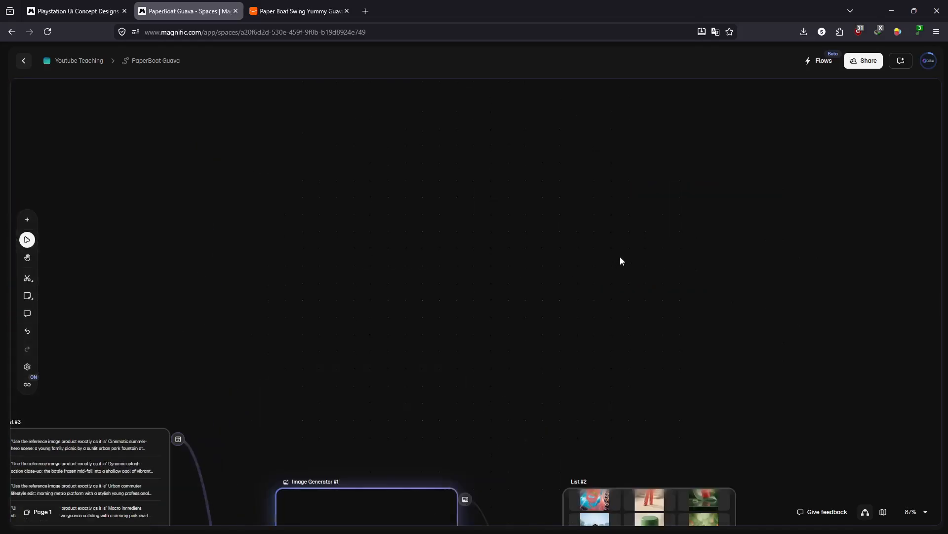
{"action": "scroll", "coordinate": [620, 256], "scroll_direction": "down", "scroll_amount": 3}
{"action": "right_click", "coordinate": [599, 265]}
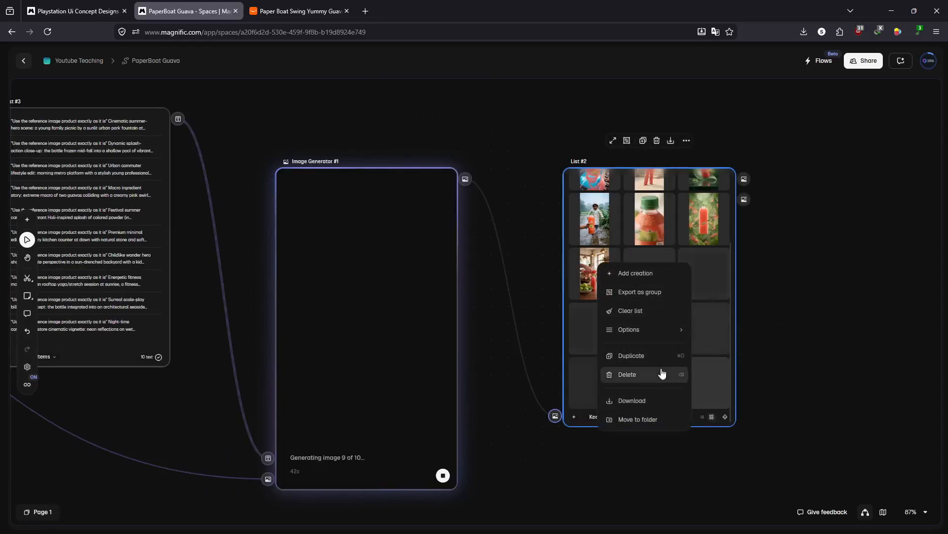
{"action": "left_click", "coordinate": [531, 282]}
{"action": "scroll", "coordinate": [573, 259], "scroll_direction": "up", "scroll_amount": 3}
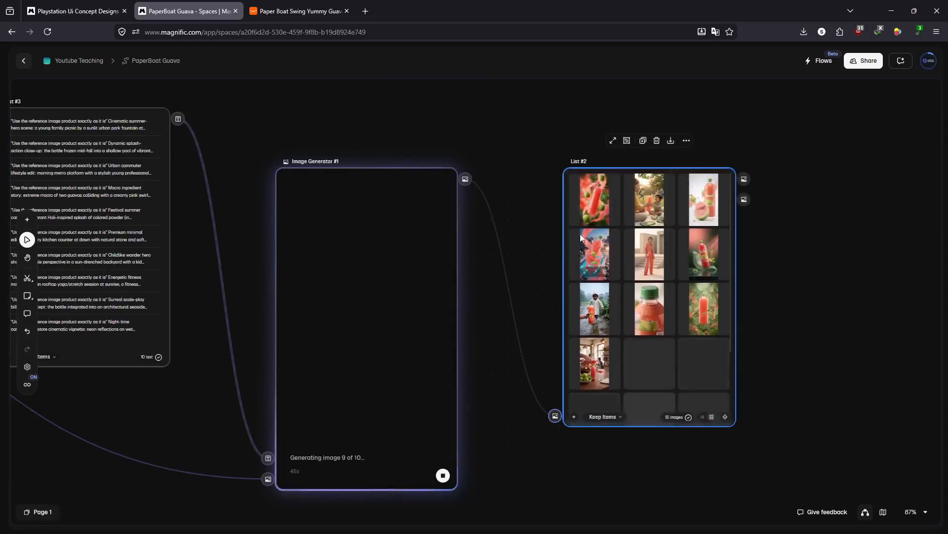
{"action": "scroll", "coordinate": [577, 215], "scroll_direction": "down", "scroll_amount": 3}
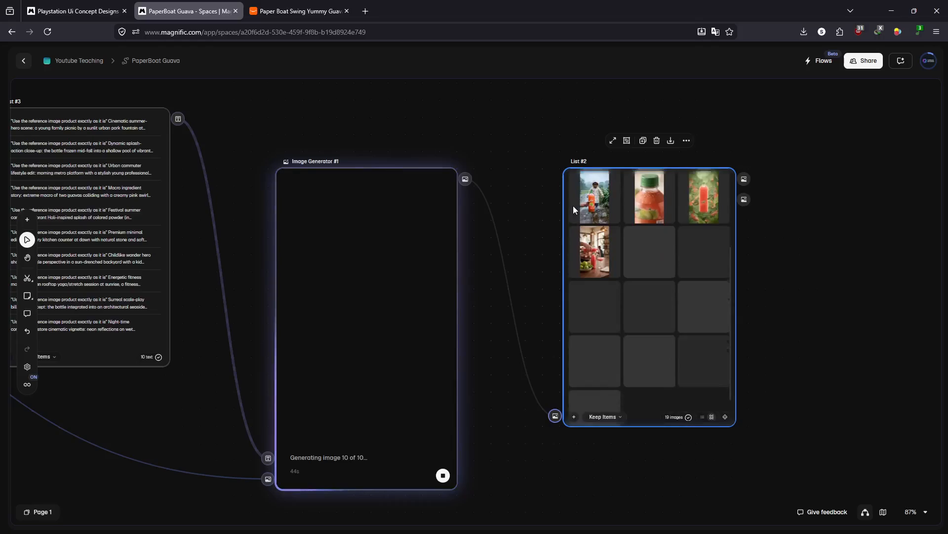
{"action": "left_click", "coordinate": [688, 417]}
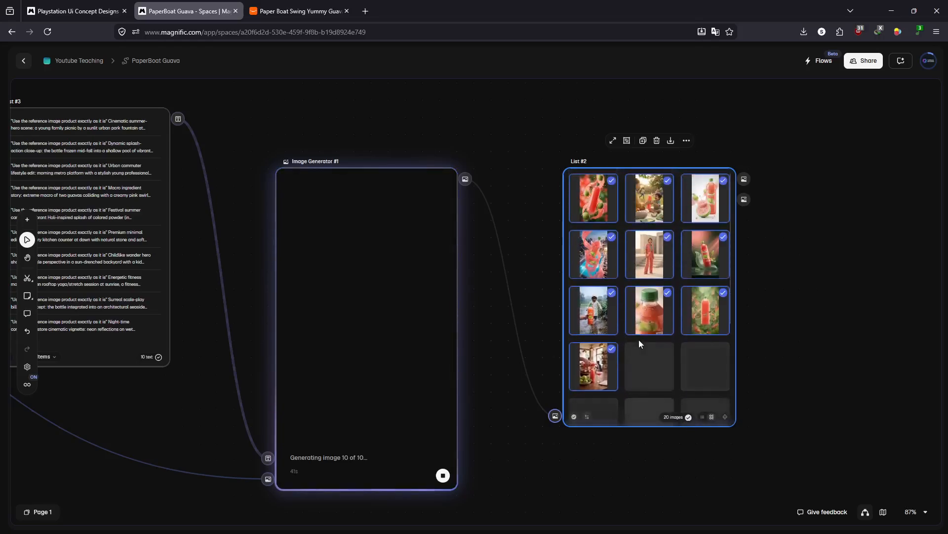
{"action": "scroll", "coordinate": [639, 344], "scroll_direction": "down", "scroll_amount": 3}
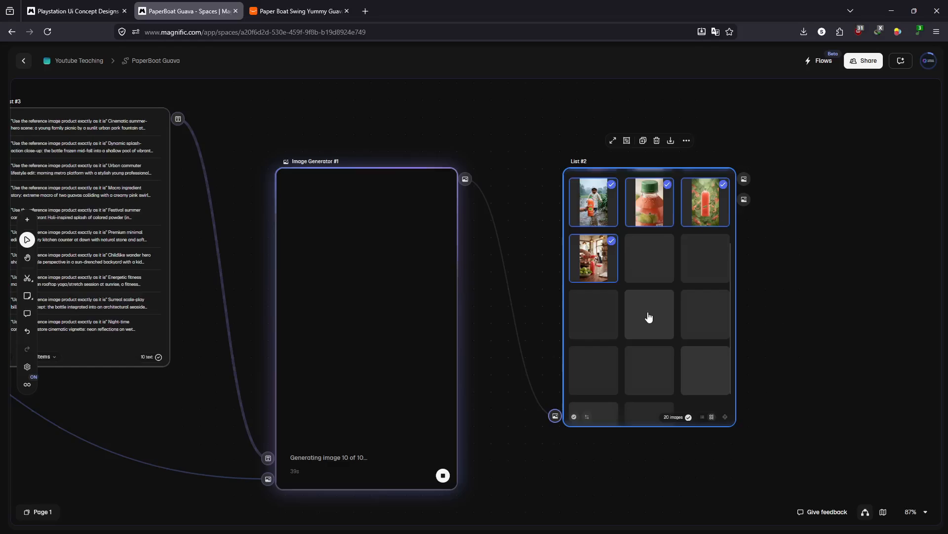
{"action": "left_click", "coordinate": [688, 417]}
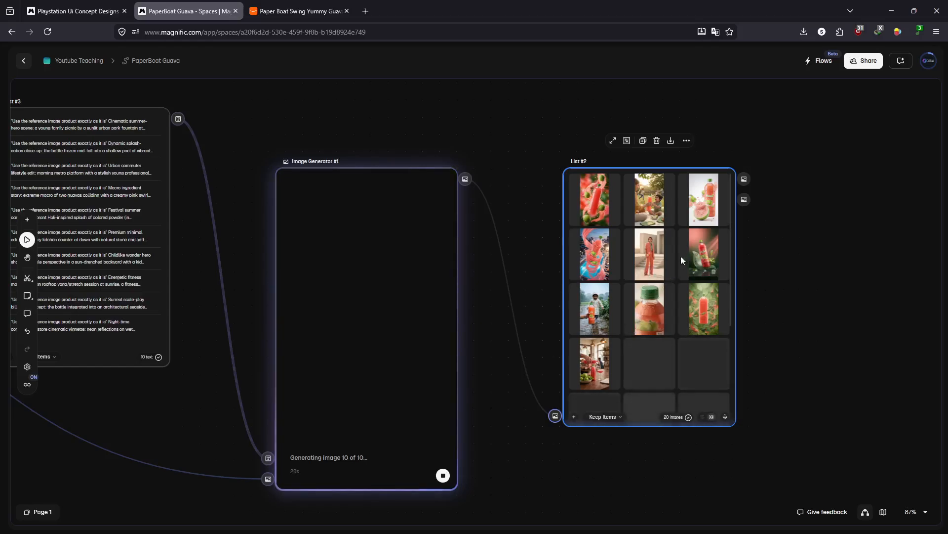
- Inspect the image of the child in a raincoat at enlarged size and close it
{"action": "double_click", "coordinate": [596, 315]}
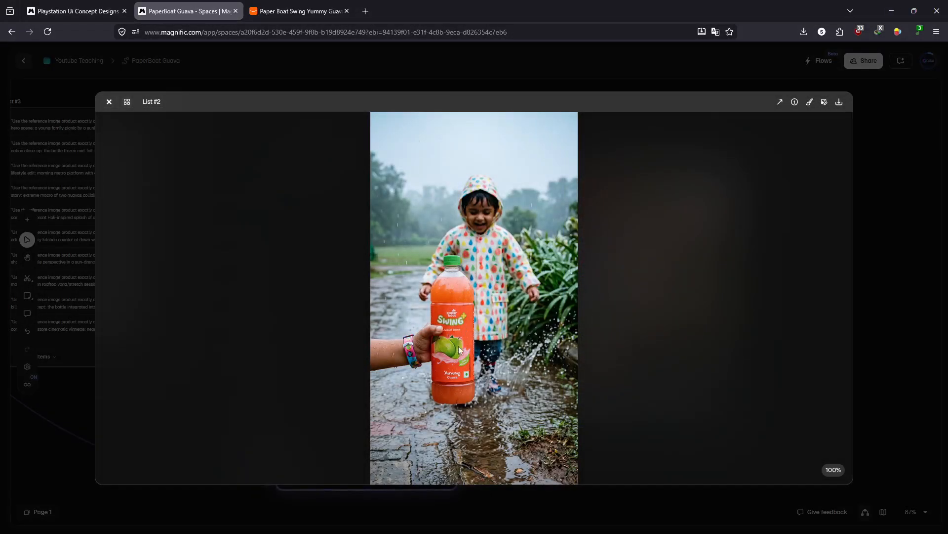
{"action": "key", "text": "Escape"}
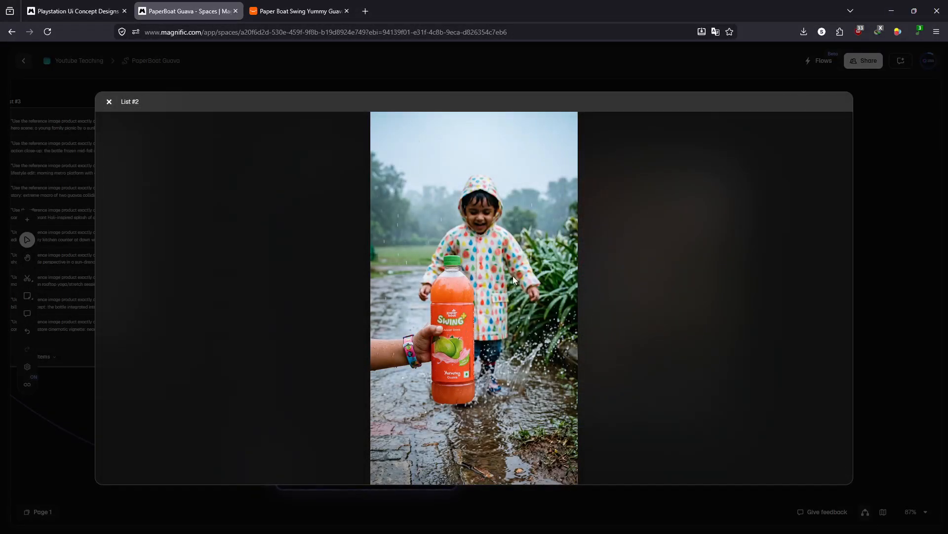
{"action": "left_click", "coordinate": [882, 217]}
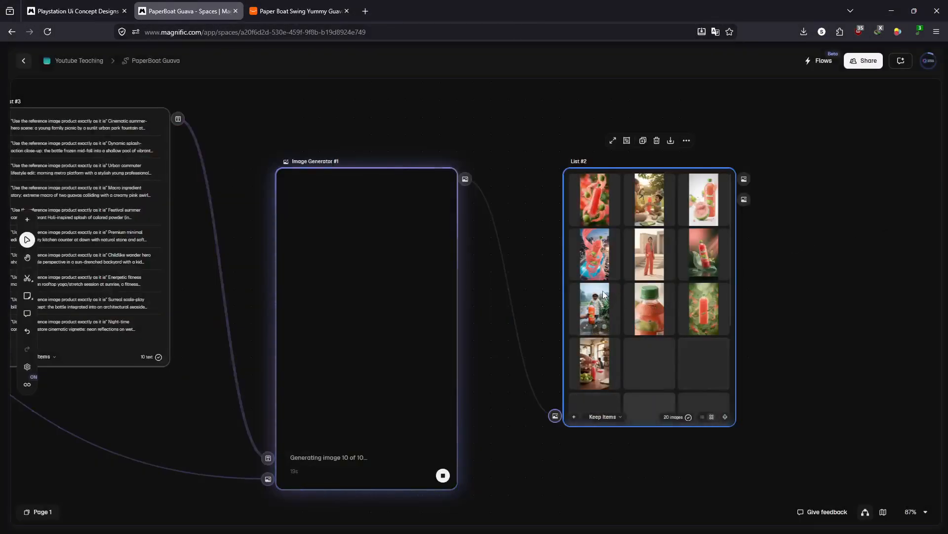
- Place the raincoat child image on the board as a separate creation, and delete it from the board
{"action": "left_click", "coordinate": [596, 327]}
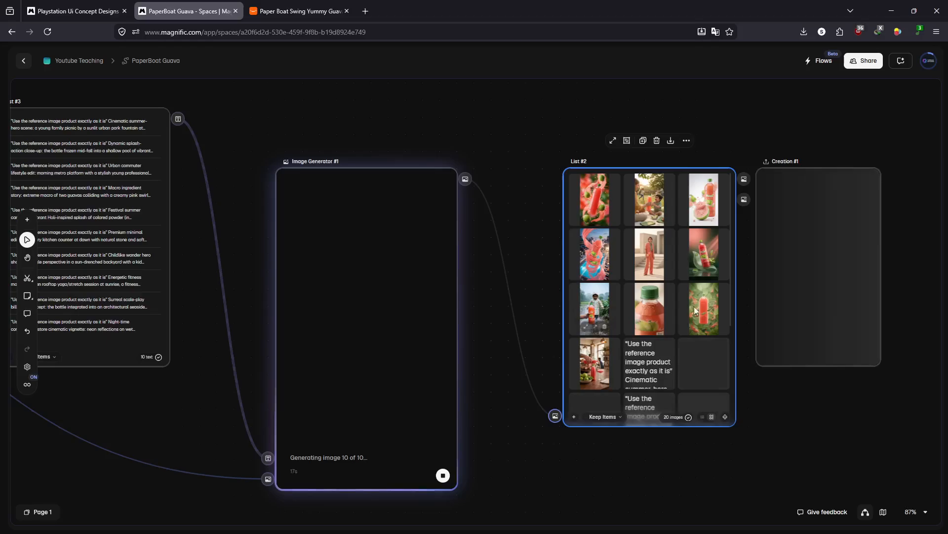
{"action": "left_click_drag", "start_coordinate": [780, 399], "coordinate": [609, 382]}
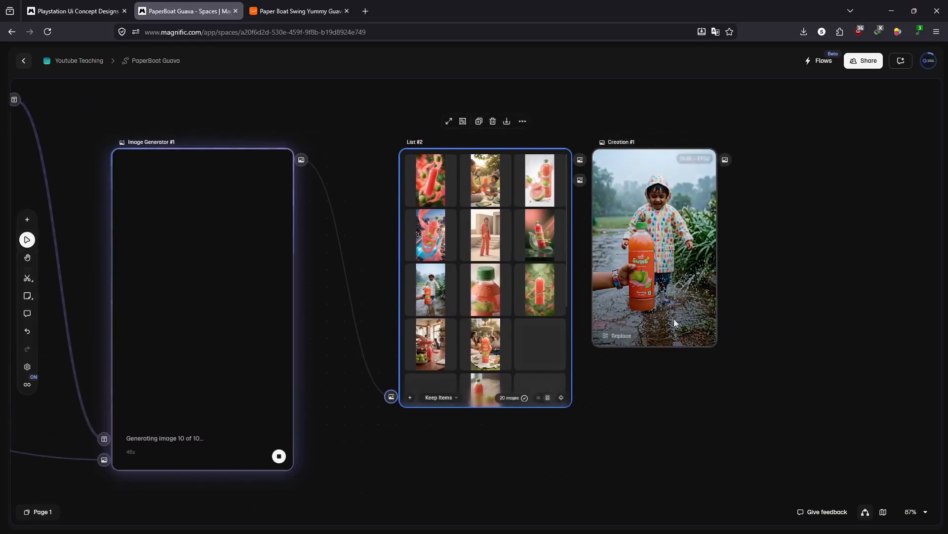
{"action": "left_click", "coordinate": [642, 224]}
{"action": "key", "text": "Delete"}
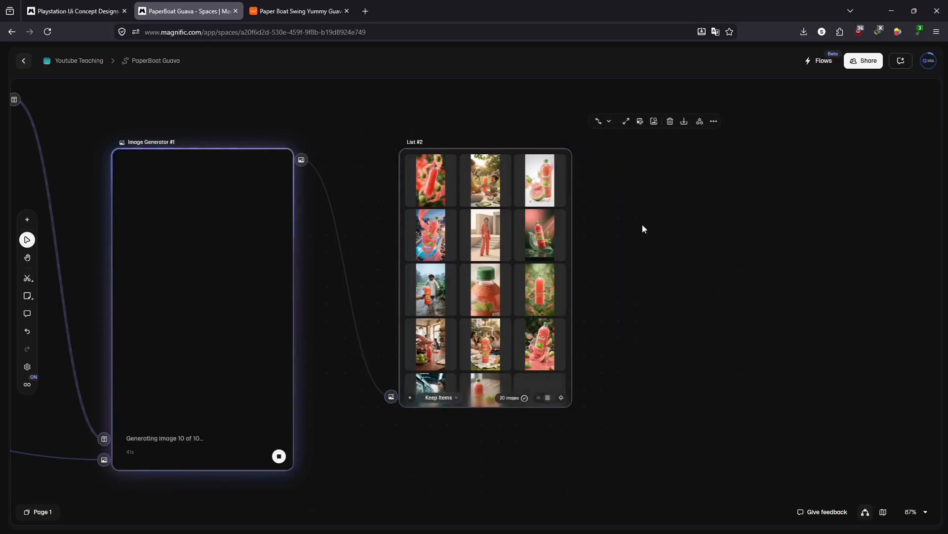
- Inspect the newly generated family picnic image by the fountain at enlarged size and close it
{"action": "middle_click", "coordinate": [479, 294]}
{"action": "left_click_drag", "start_coordinate": [523, 245], "coordinate": [547, 214]}
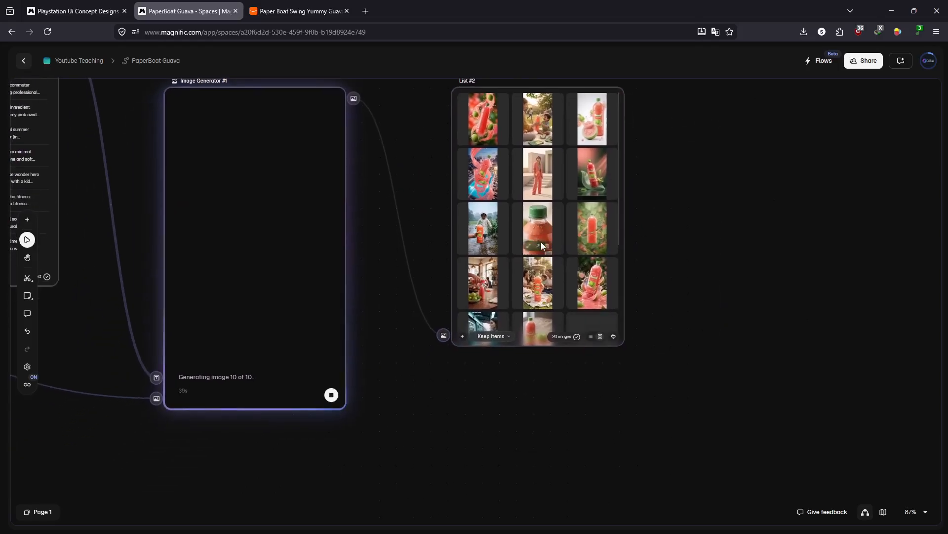
{"action": "scroll", "coordinate": [538, 242], "scroll_direction": "down", "scroll_amount": 3}
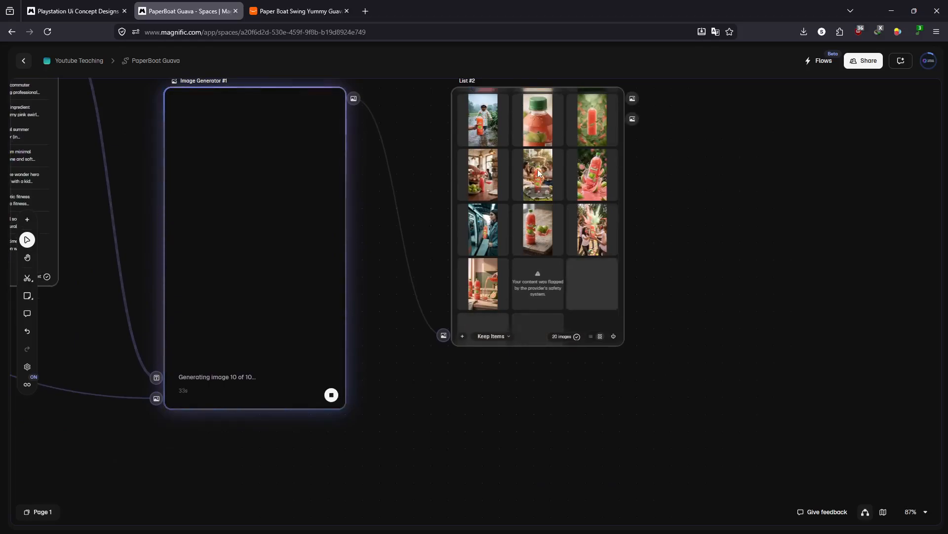
{"action": "left_click", "coordinate": [538, 188]}
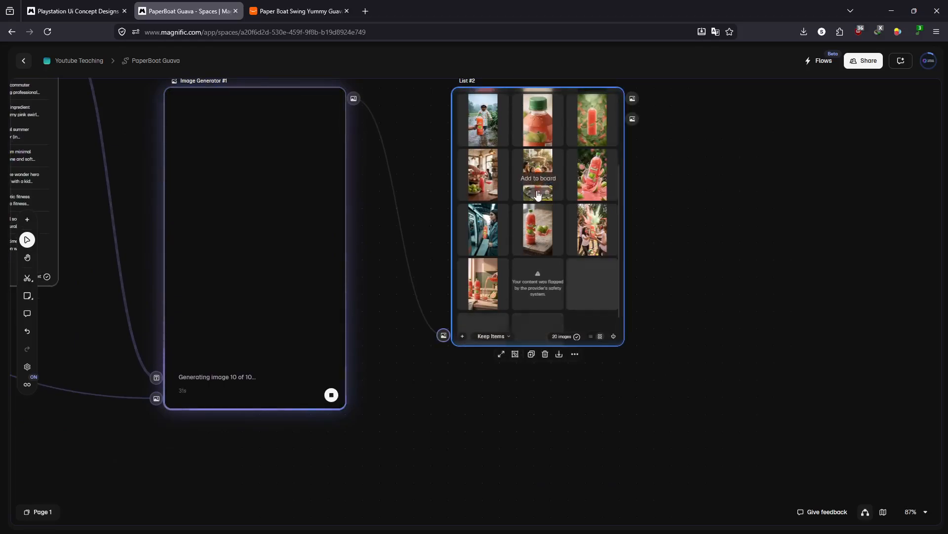
{"action": "left_click", "coordinate": [538, 195]}
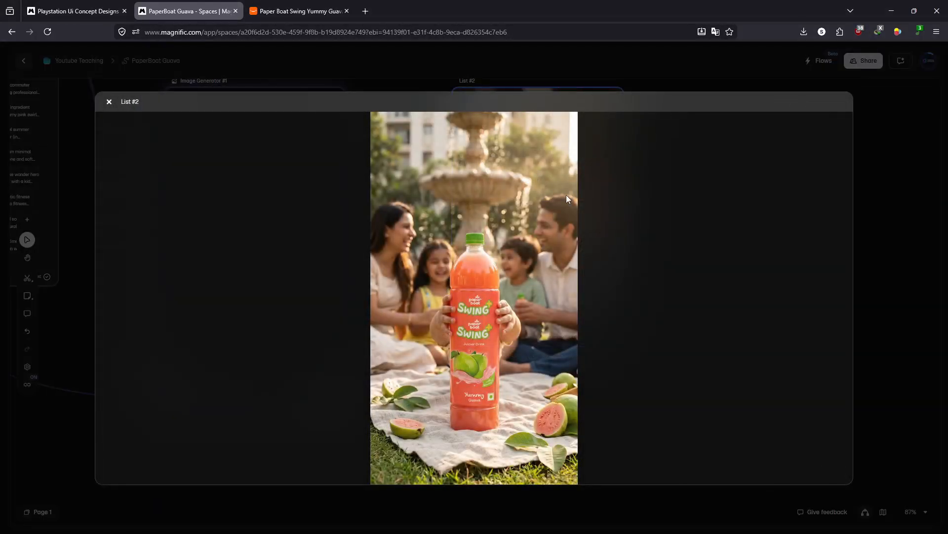
{"action": "left_click", "coordinate": [899, 186]}
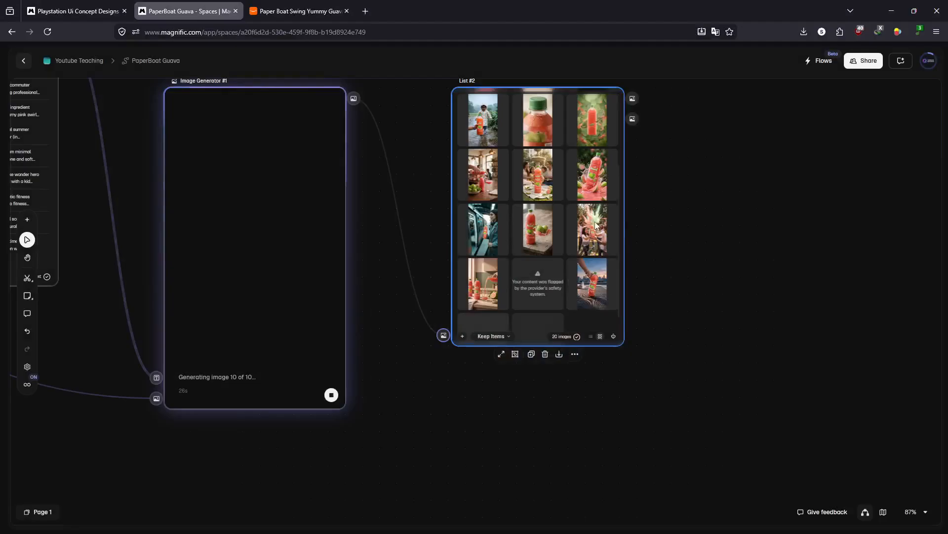
- Check the new guava splash bottle image at enlarged size and add it to the board as a separate creation
{"action": "left_click", "coordinate": [593, 167]}
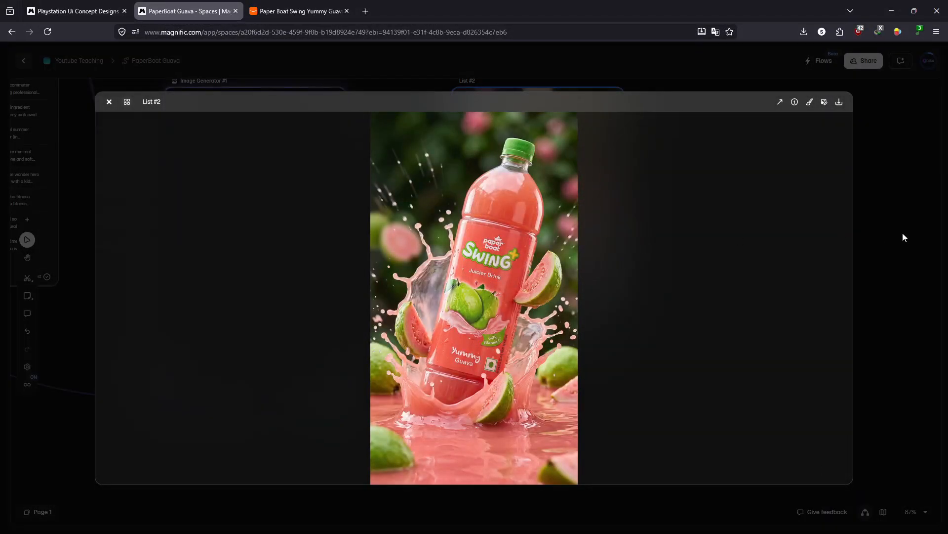
{"action": "left_click", "coordinate": [896, 218]}
{"action": "left_click_drag", "start_coordinate": [609, 195], "coordinate": [659, 194]}
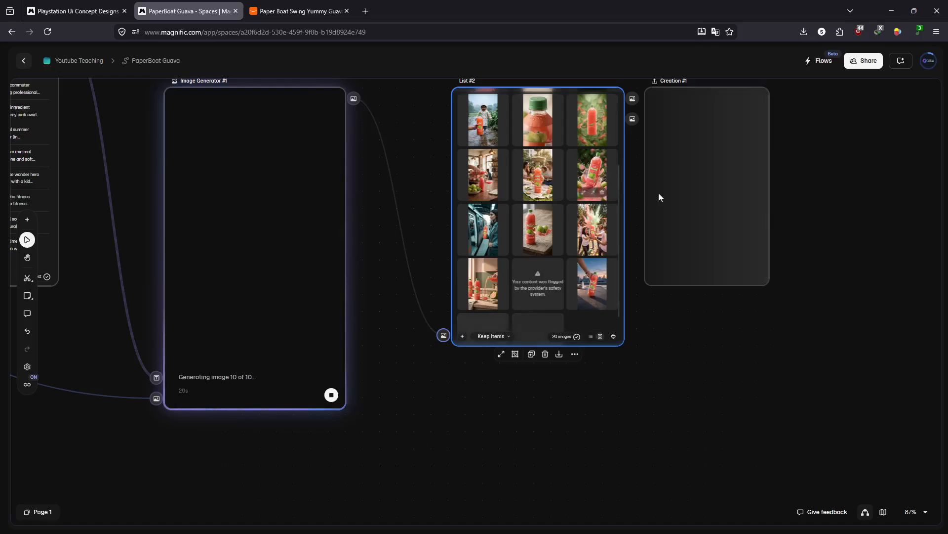
- Inspect the new metro commuter and Holi festival images one after the other at enlarged size, closing each
{"action": "left_click", "coordinate": [479, 237]}
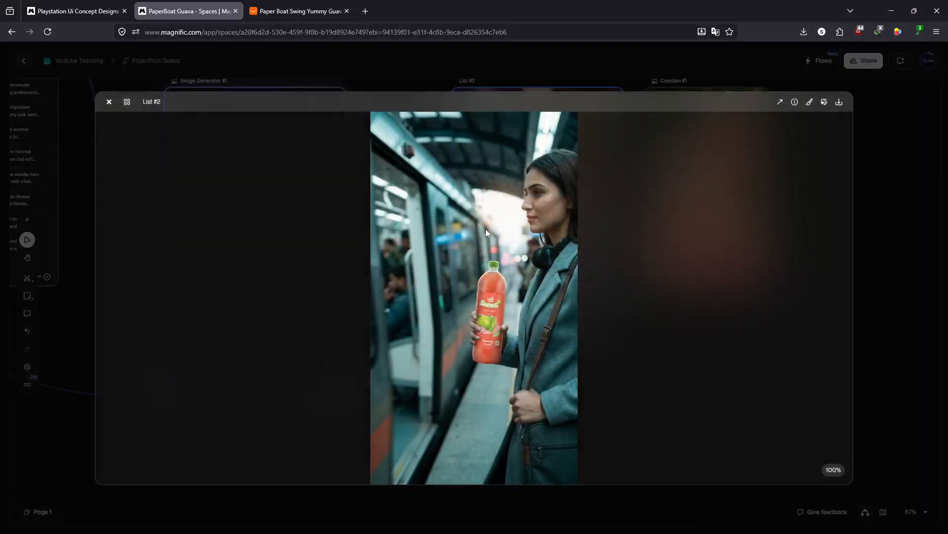
{"action": "left_click", "coordinate": [884, 246]}
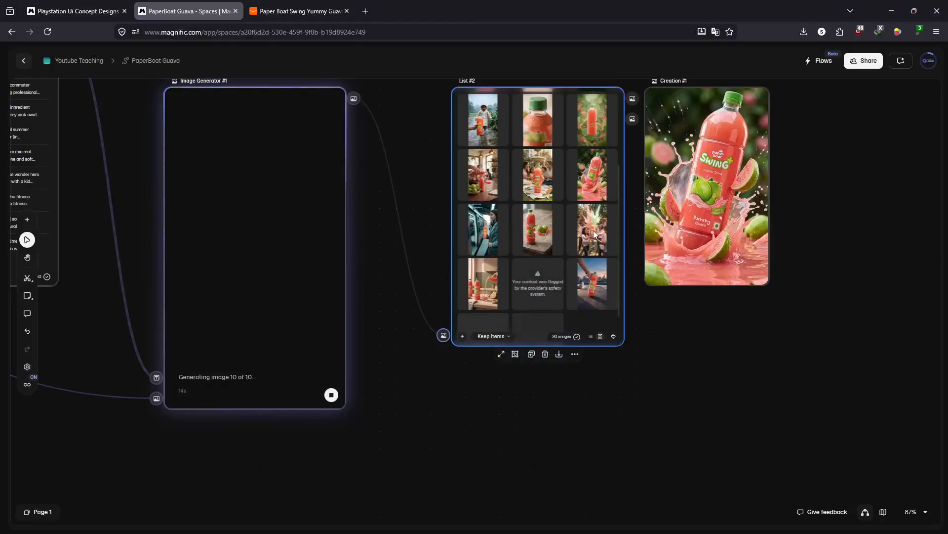
{"action": "left_click", "coordinate": [594, 234]}
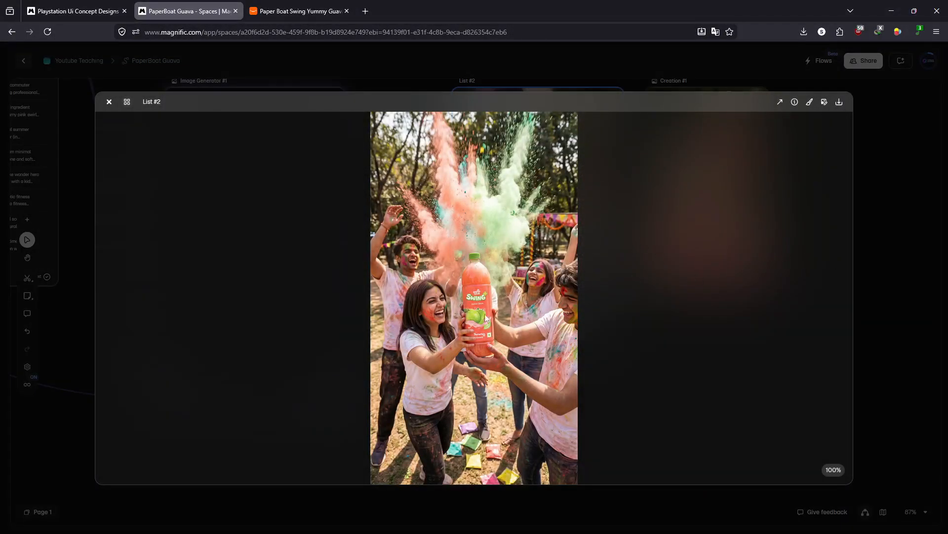
{"action": "left_click", "coordinate": [863, 265]}
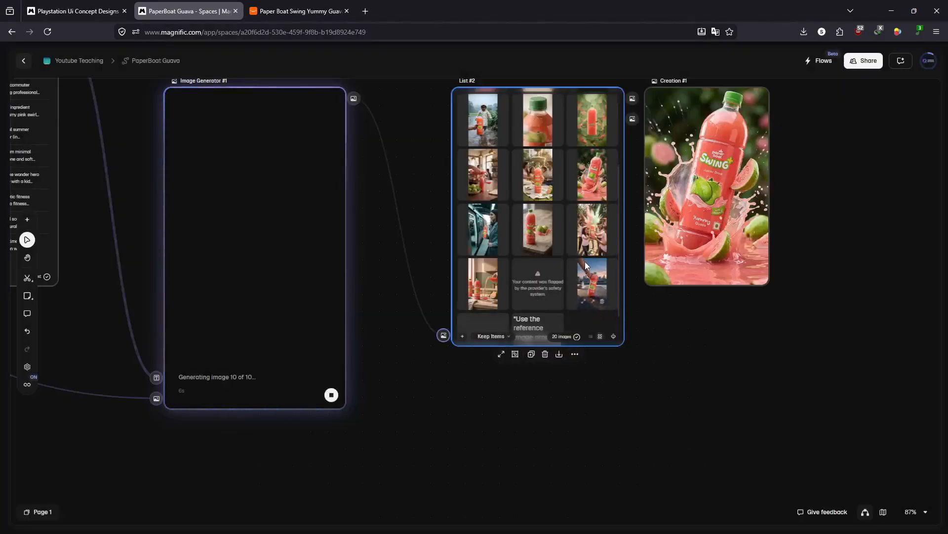
- Check the rooftop yoga mat bottle image at enlarged size and add it to the board as a separate creation
{"action": "scroll", "coordinate": [586, 266], "scroll_direction": "down", "scroll_amount": 1}
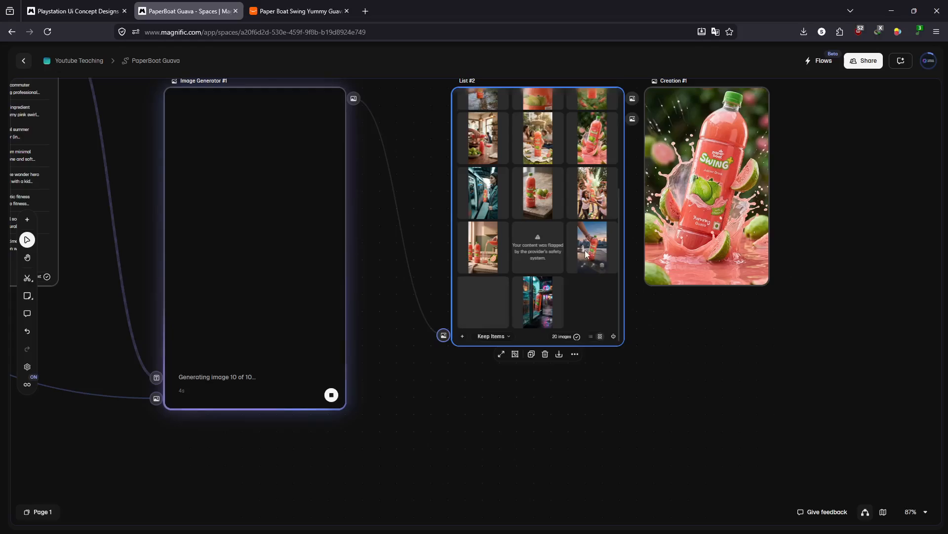
{"action": "double_click", "coordinate": [587, 246]}
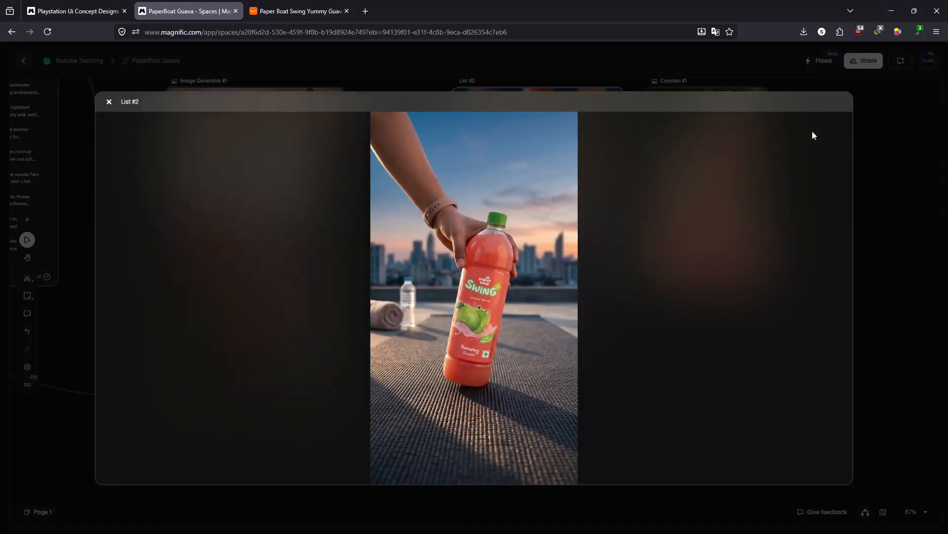
{"action": "left_click", "coordinate": [873, 165]}
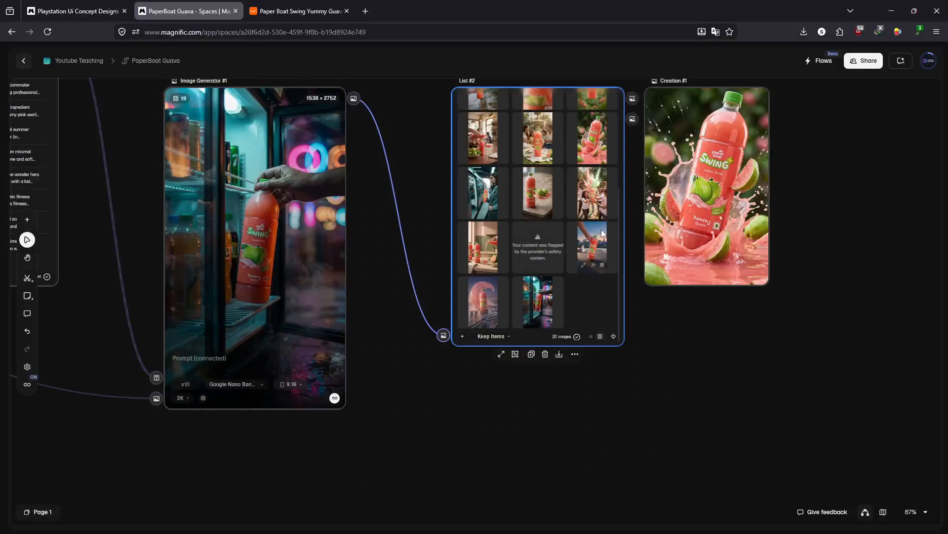
{"action": "left_click", "coordinate": [595, 267]}
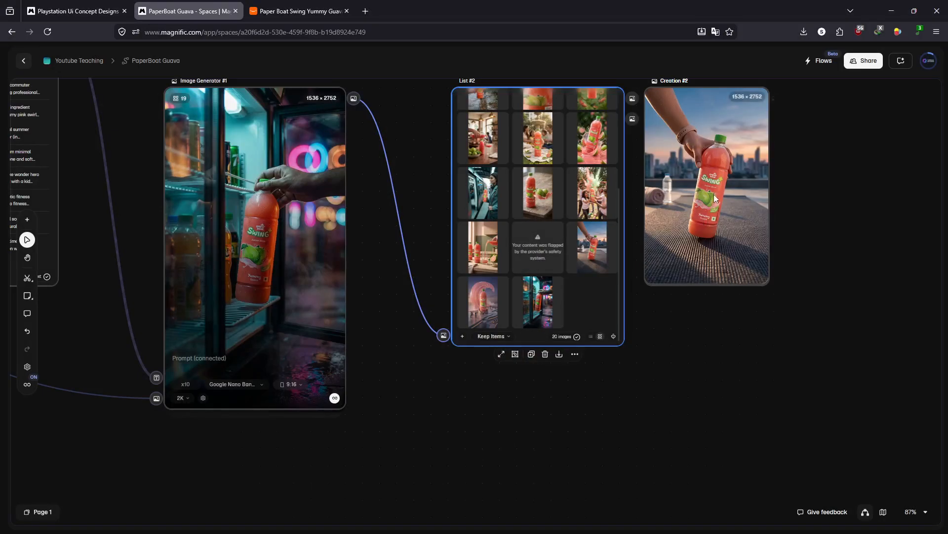
- Inspect the generated image of the giant bottle beneath a pink wave at enlarged size and close it
{"action": "left_click", "coordinate": [474, 297]}
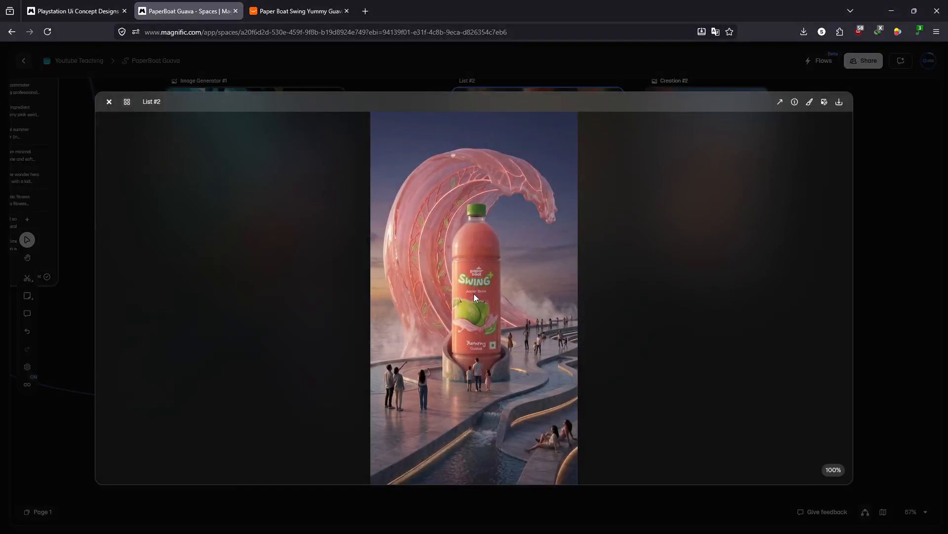
{"action": "left_click", "coordinate": [882, 254]}
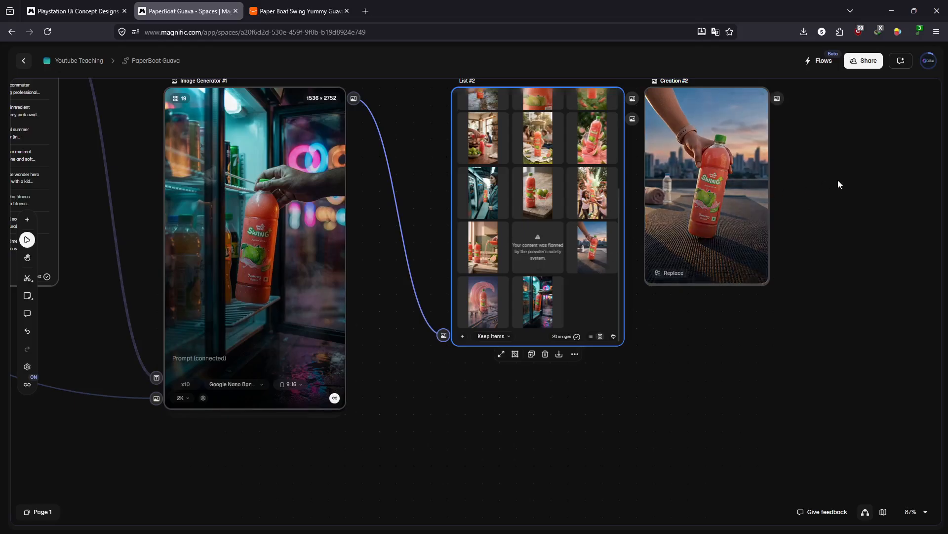
- Add a Video Generator connected to the output of the rooftop yoga mat creation
{"action": "left_click_drag", "start_coordinate": [840, 179], "coordinate": [695, 274]}
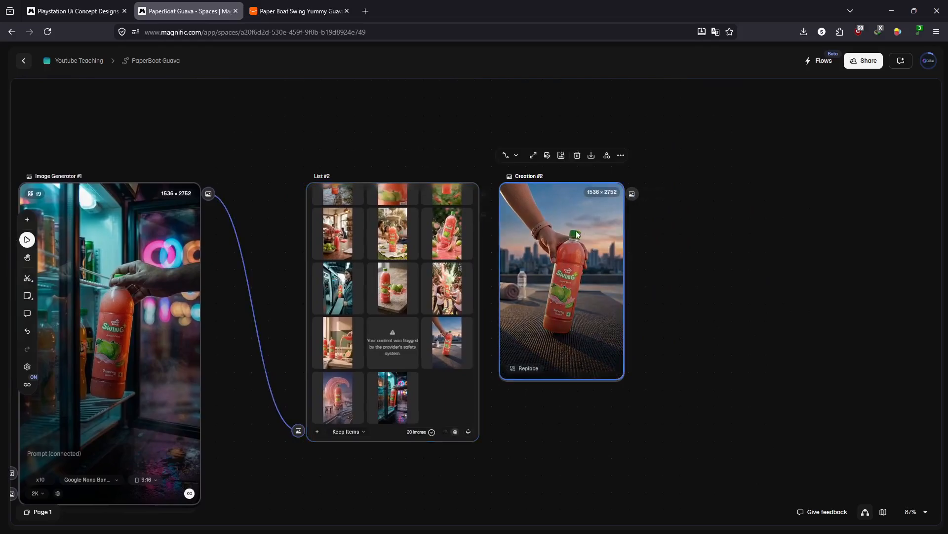
{"action": "left_click", "coordinate": [622, 197]}
{"action": "left_click_drag", "start_coordinate": [632, 193], "coordinate": [683, 230]}
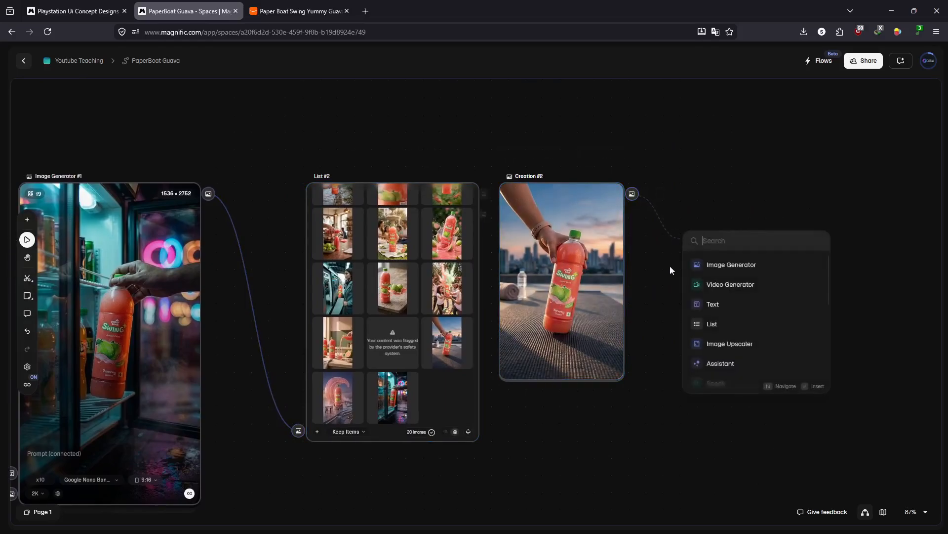
{"action": "left_click", "coordinate": [727, 283]}
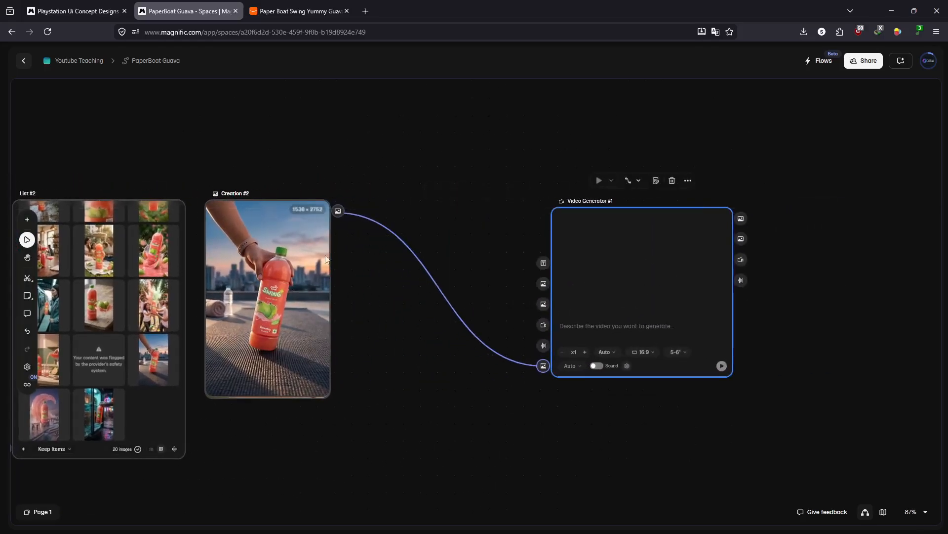
- Space the rooftop and guava splash creations apart, and connect a new Video Generator to the splash creation
{"action": "left_click_drag", "start_coordinate": [294, 280], "coordinate": [451, 143]}
{"action": "left_click_drag", "start_coordinate": [449, 318], "coordinate": [578, 230]}
{"action": "left_click_drag", "start_coordinate": [398, 245], "coordinate": [422, 414]}
{"action": "left_click_drag", "start_coordinate": [494, 300], "coordinate": [626, 365]}
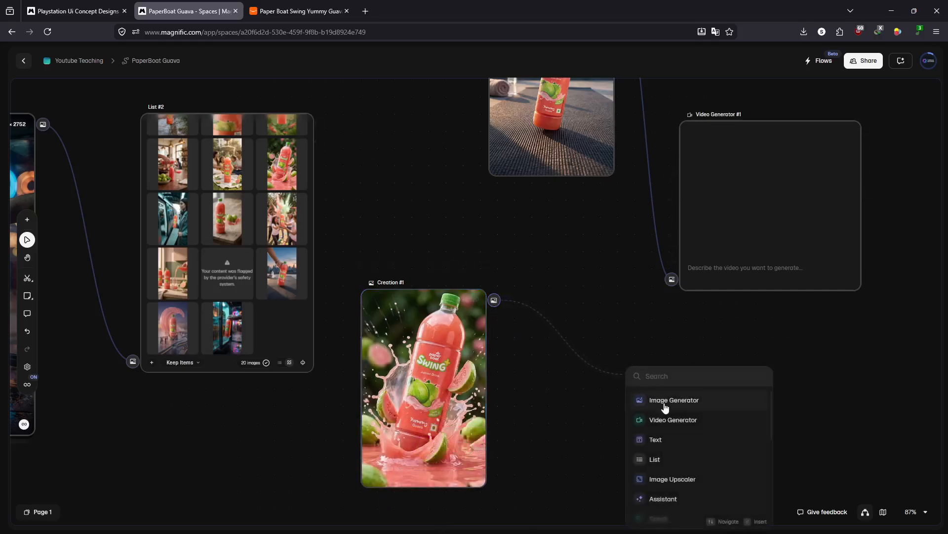
{"action": "left_click", "coordinate": [668, 420]}
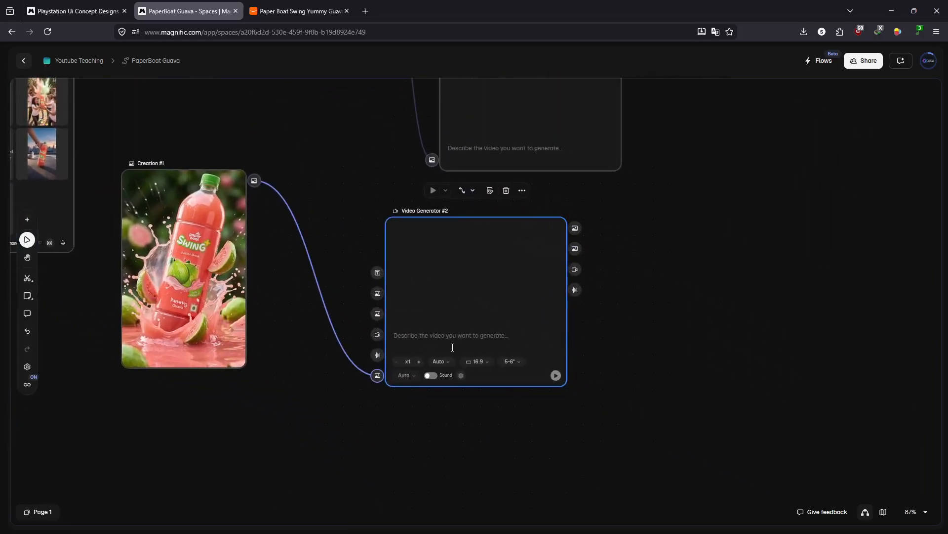
- Set the splash creation's Video Generator to a 9:16 aspect ratio and check its available models
{"action": "left_click", "coordinate": [482, 360]}
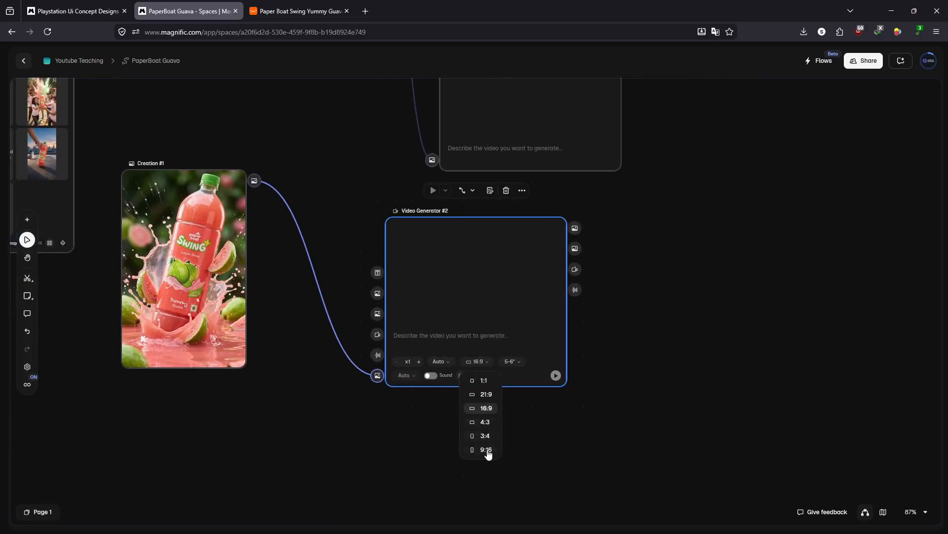
{"action": "left_click", "coordinate": [486, 450]}
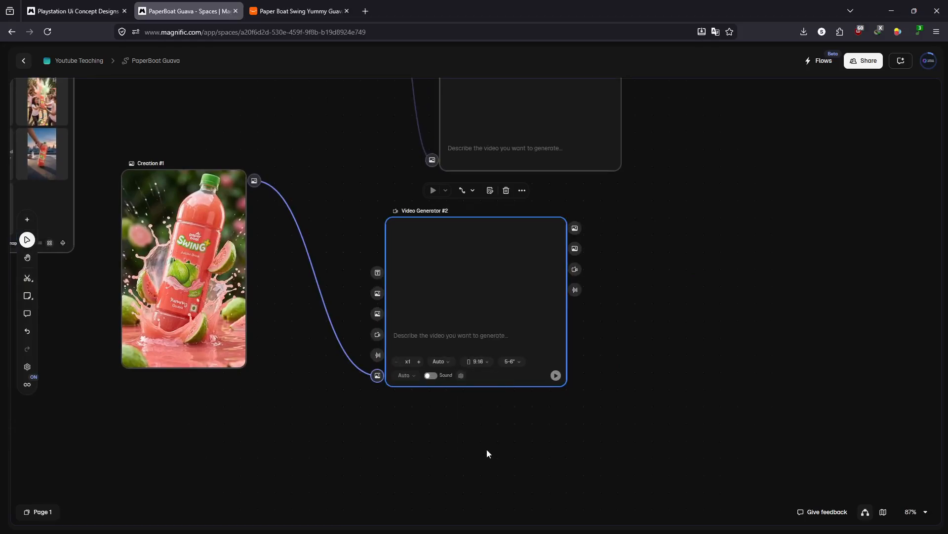
{"action": "left_click", "coordinate": [439, 362]}
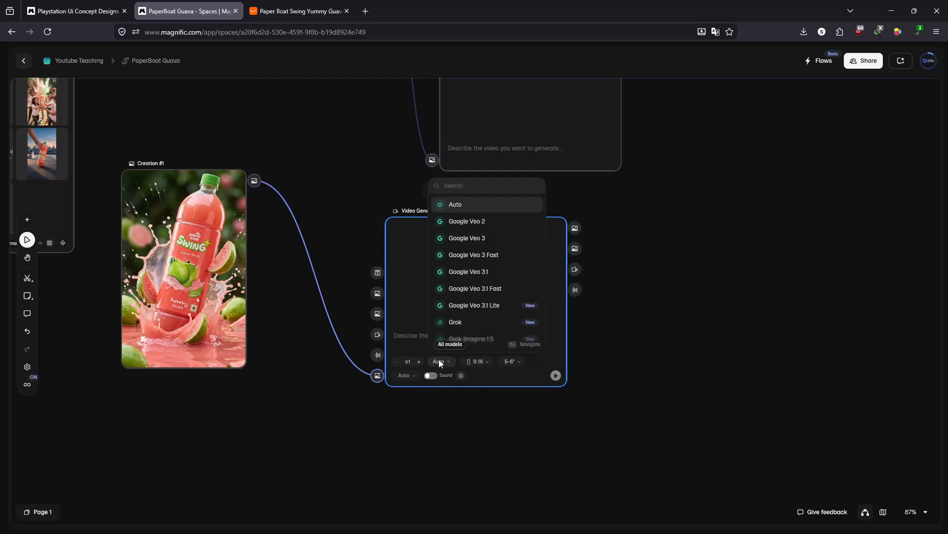
- Enter the prompt "animate the image for advertisement" in the splash creation's Video Generator
{"action": "left_click", "coordinate": [411, 336]}
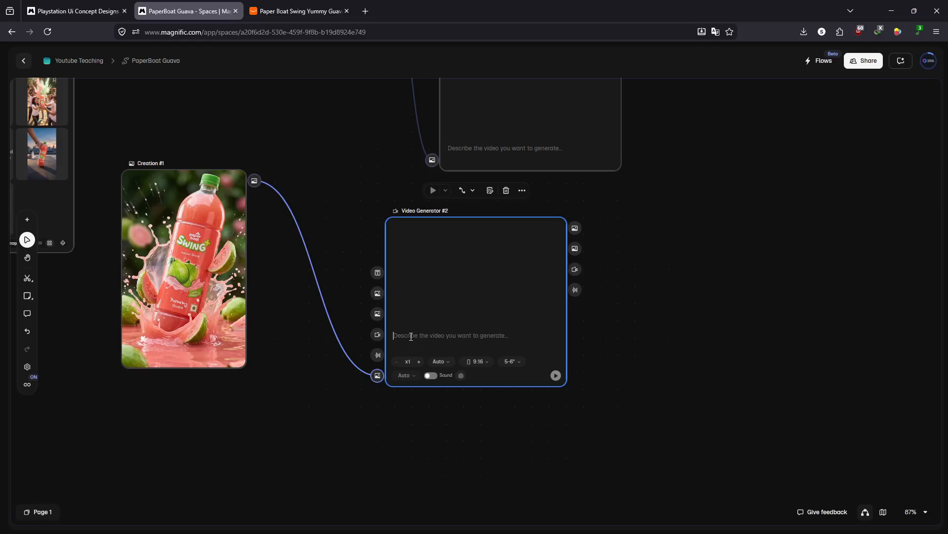
{"action": "type", "text": "animate the i"}
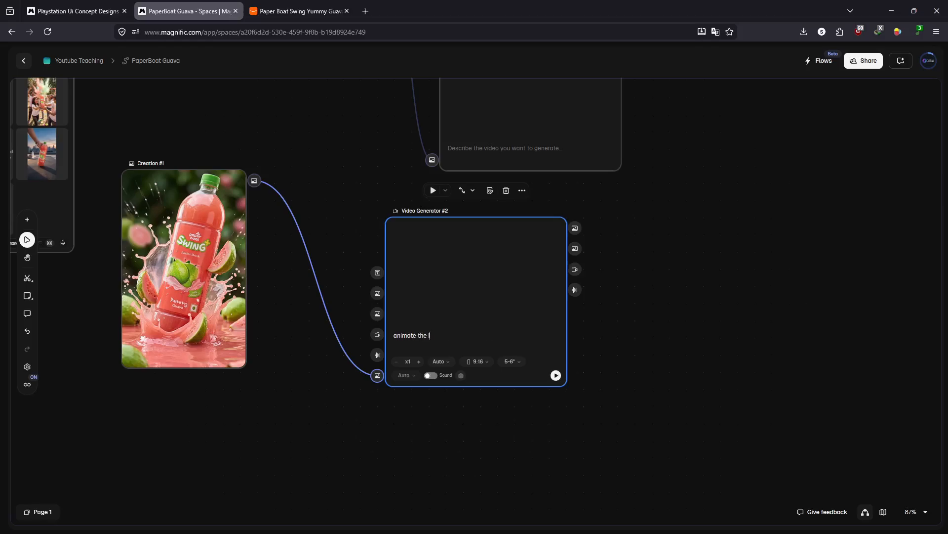
{"action": "type", "text": "mage for advertisement"}
- Enable sound for the splash video and run its generation, agreeing to use credits
{"action": "left_click", "coordinate": [431, 376]}
{"action": "left_click", "coordinate": [555, 376]}
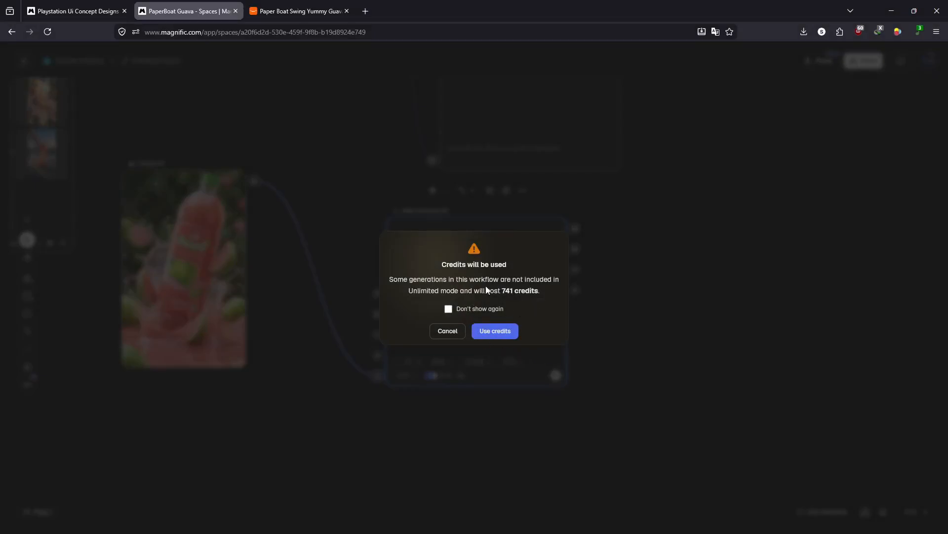
{"action": "left_click", "coordinate": [494, 331]}
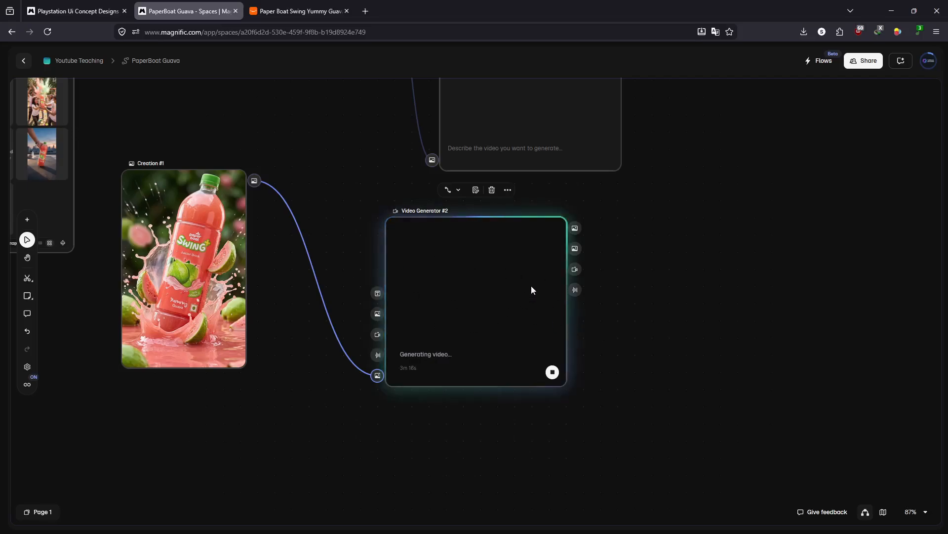
- Inspect the Image Generator's neon-lit refrigerator bottle image at enlarged size and close it
{"action": "left_click_drag", "start_coordinate": [593, 274], "coordinate": [785, 375]}
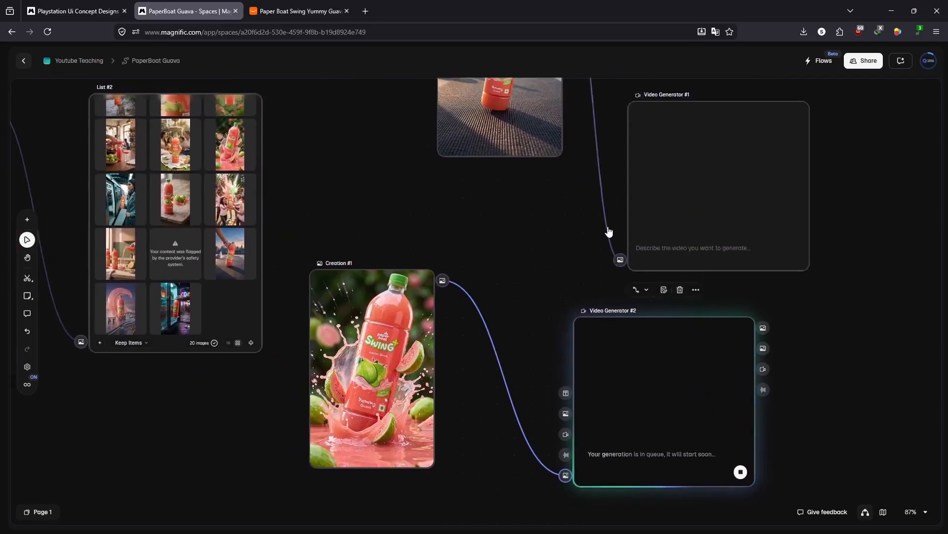
{"action": "scroll", "coordinate": [608, 229], "scroll_direction": "down", "scroll_amount": 5}
{"action": "left_click_drag", "start_coordinate": [543, 229], "coordinate": [759, 265]}
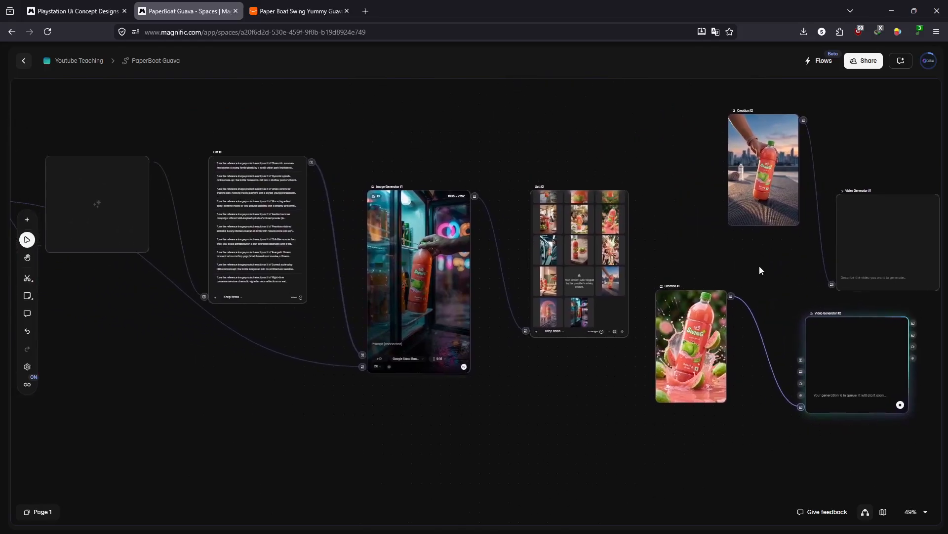
{"action": "left_click", "coordinate": [416, 267]}
{"action": "double_click", "coordinate": [416, 266]}
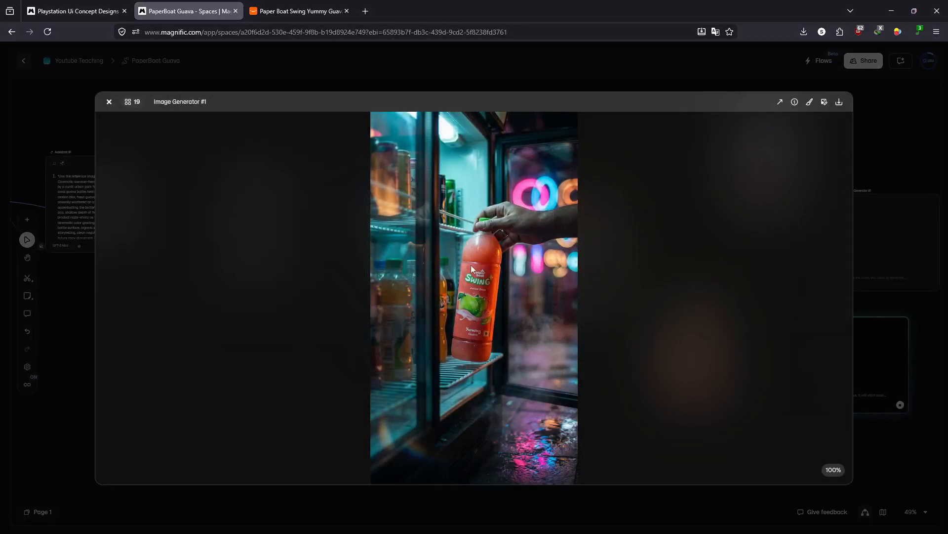
{"action": "left_click", "coordinate": [719, 53]}
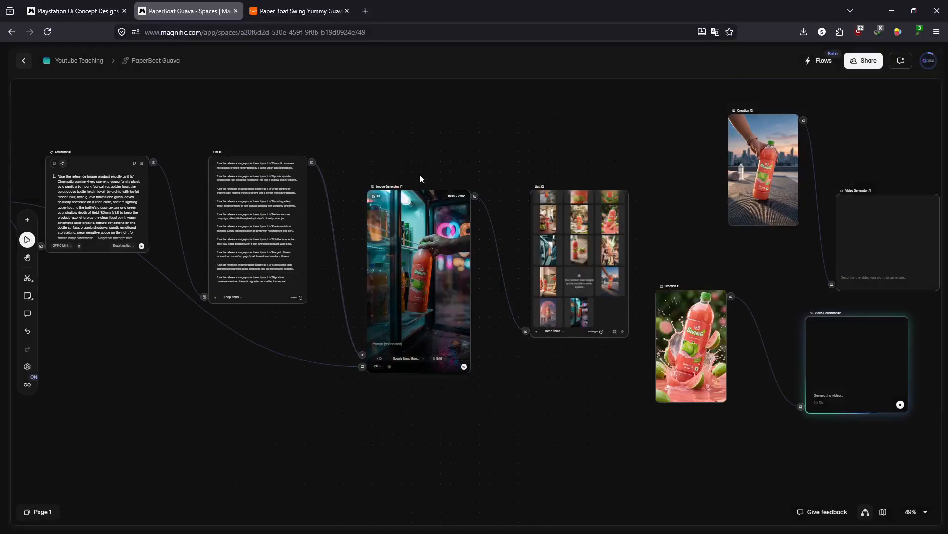
{"action": "left_click_drag", "start_coordinate": [677, 239], "coordinate": [485, 261]}
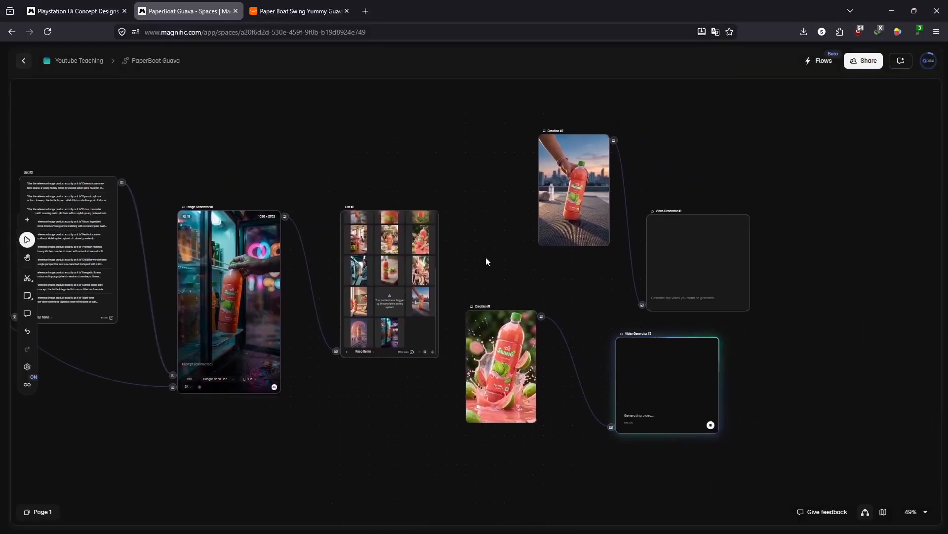
{"action": "mouse_move", "coordinate": [437, 235]}
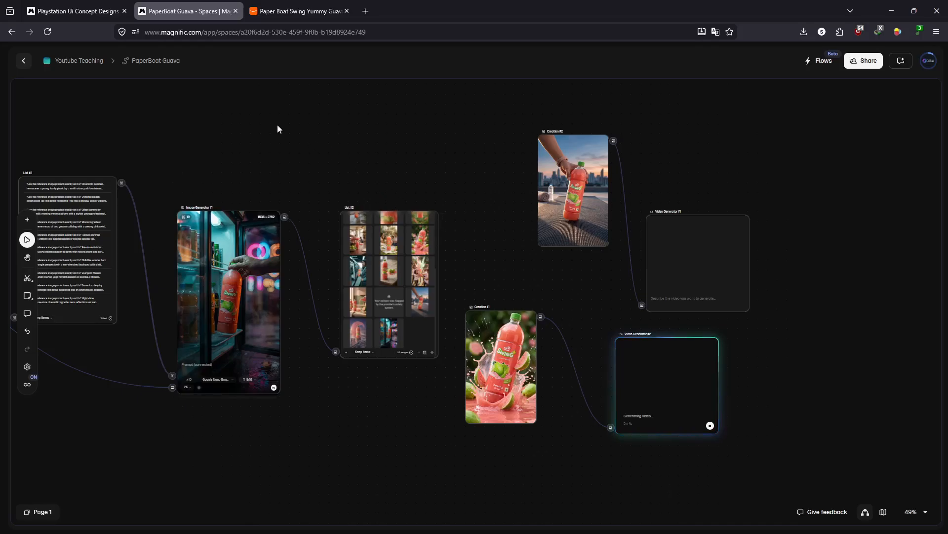
- Switch to the Playstation UI Concept Designs space and examine its Assistant prompt, prompt list and image generator
{"action": "left_click", "coordinate": [74, 11]}
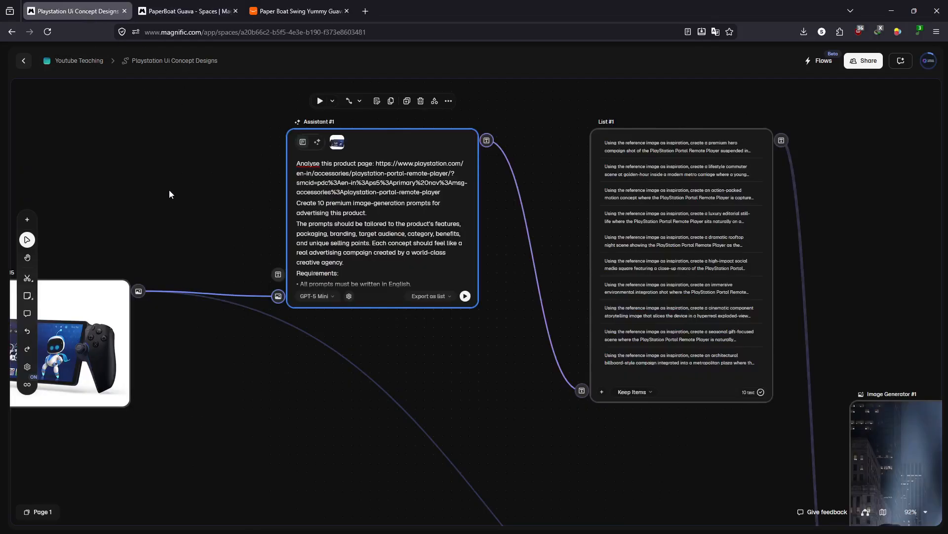
{"action": "left_click_drag", "start_coordinate": [169, 191], "coordinate": [373, 146]}
{"action": "scroll", "coordinate": [408, 178], "scroll_direction": "down", "scroll_amount": 1}
{"action": "scroll", "coordinate": [487, 177], "scroll_direction": "up", "scroll_amount": 2}
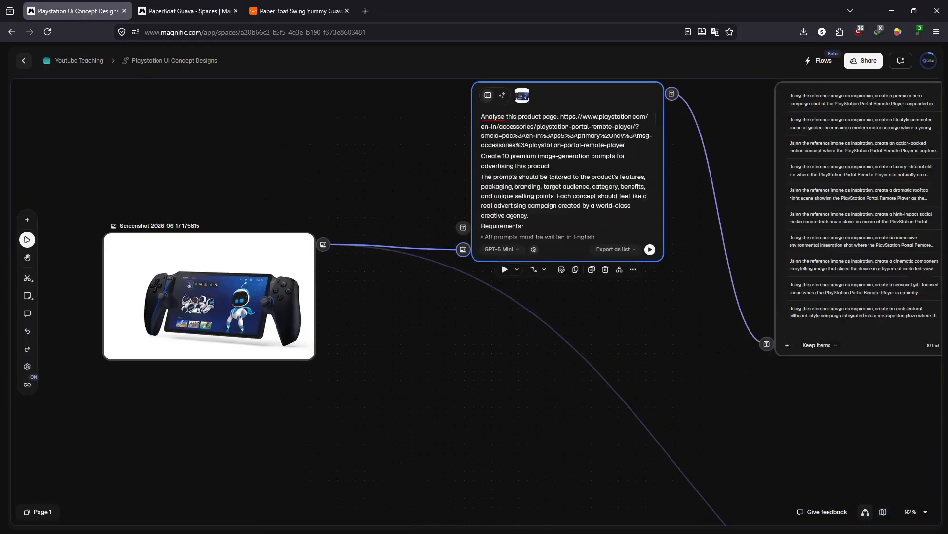
{"action": "left_click", "coordinate": [587, 178]}
{"action": "scroll", "coordinate": [589, 179], "scroll_direction": "down", "scroll_amount": 1}
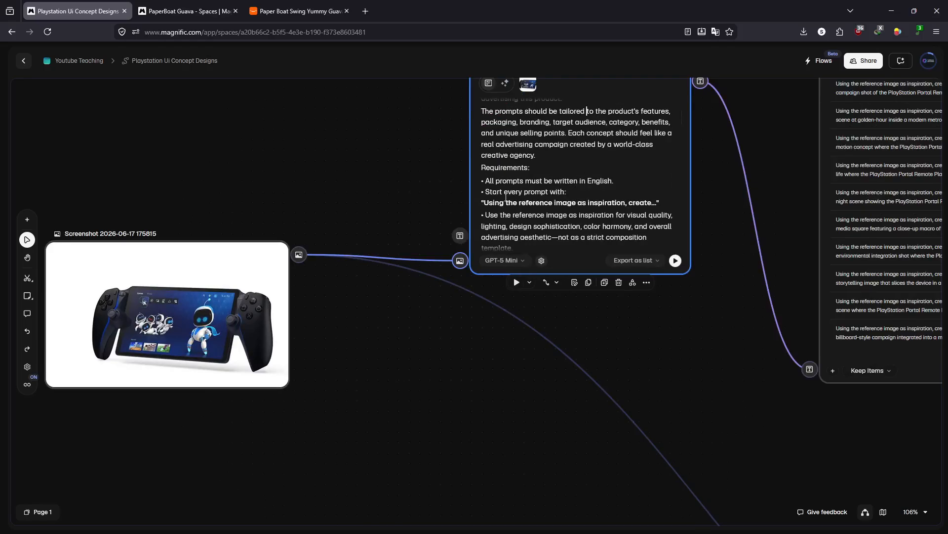
{"action": "left_click_drag", "start_coordinate": [691, 374], "coordinate": [191, 296]}
{"action": "left_click_drag", "start_coordinate": [407, 386], "coordinate": [255, 247]}
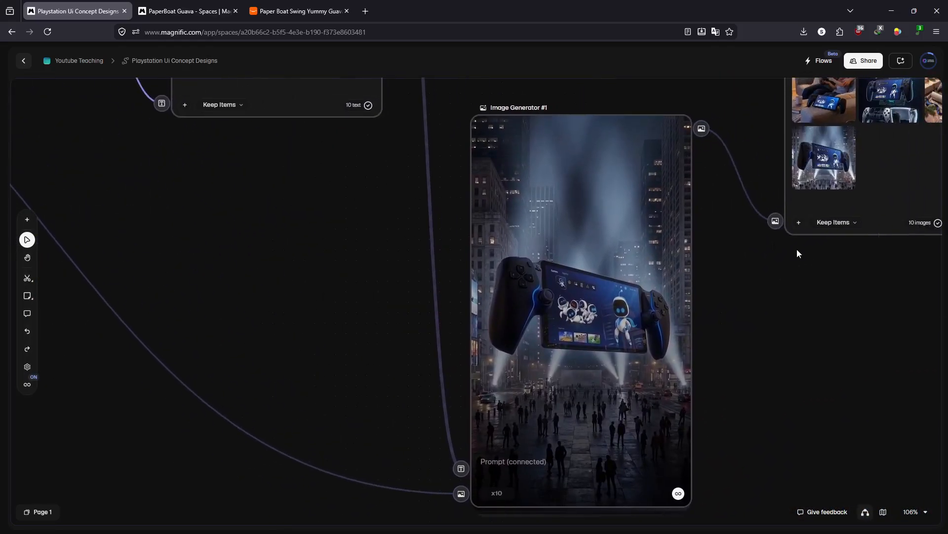
{"action": "left_click_drag", "start_coordinate": [797, 252], "coordinate": [651, 455]}
- Remove "as inspiration" from the Assistant prompt's required opening phrase and "inspiration" from the reference image requirement below it
{"action": "left_click_drag", "start_coordinate": [280, 247], "coordinate": [690, 220]}
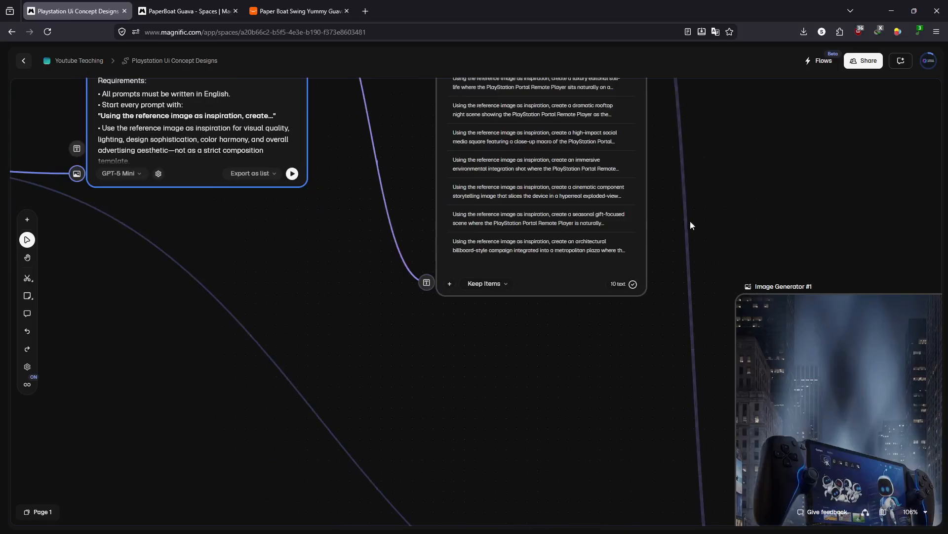
{"action": "left_click_drag", "start_coordinate": [347, 270], "coordinate": [724, 404]}
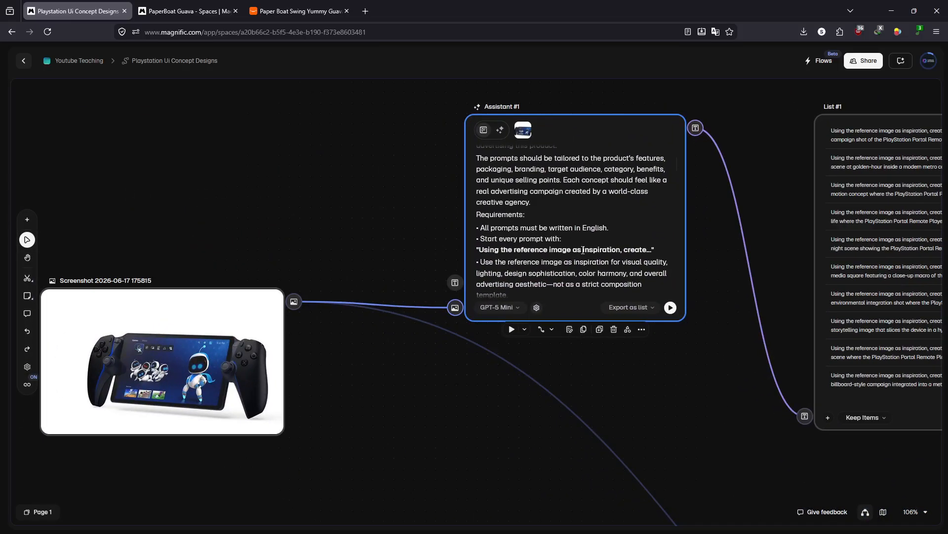
{"action": "left_click_drag", "start_coordinate": [576, 249], "coordinate": [621, 247]}
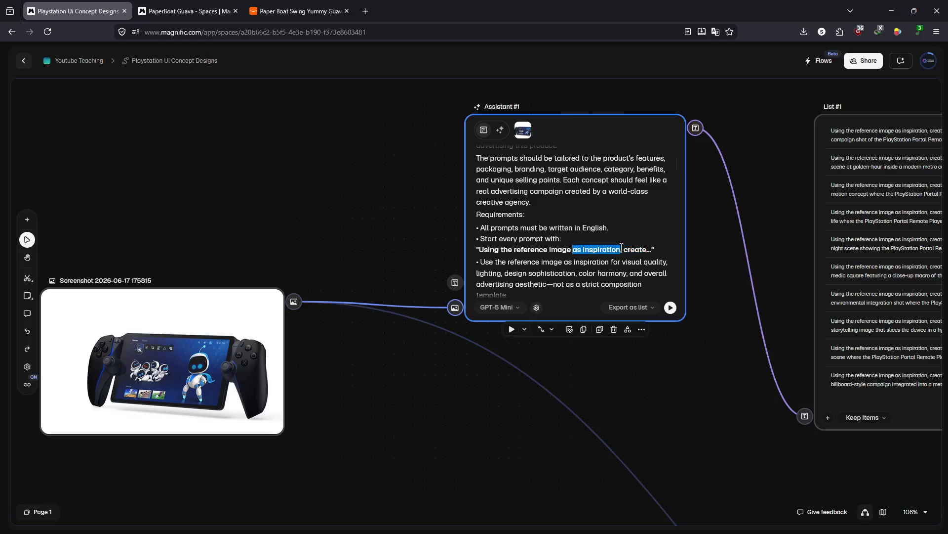
{"action": "key", "text": "BackSpace"}
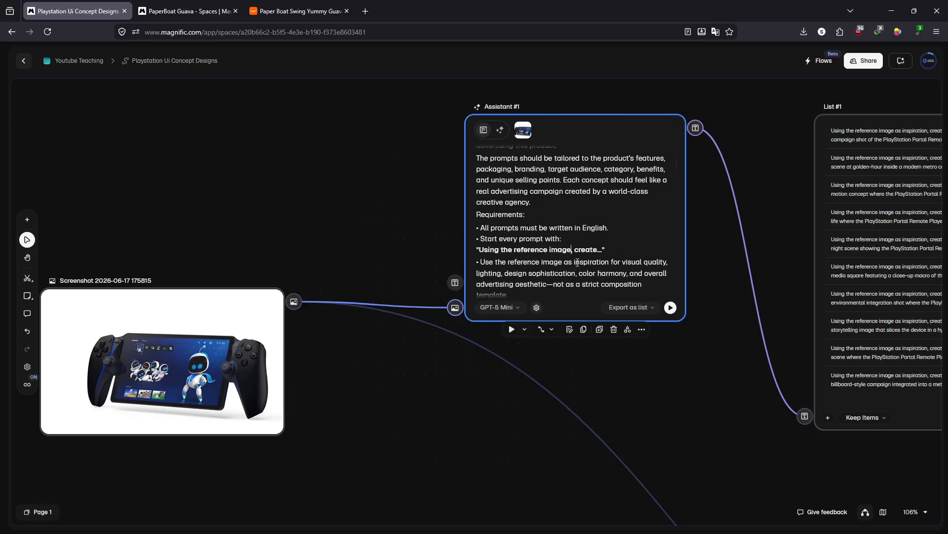
{"action": "left_click_drag", "start_coordinate": [574, 262], "coordinate": [612, 262]}
{"action": "key", "text": "BackSpace"}
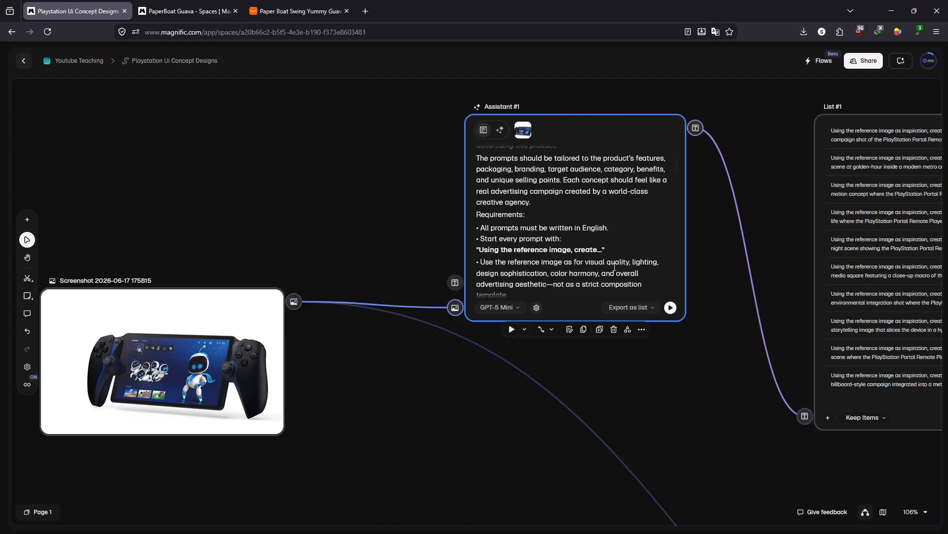
- Read the rest of the PlayStation Assistant prompt, from the remaining requirements through the negative prompt and closing paragraph
{"action": "scroll", "coordinate": [637, 265], "scroll_direction": "down", "scroll_amount": 2}
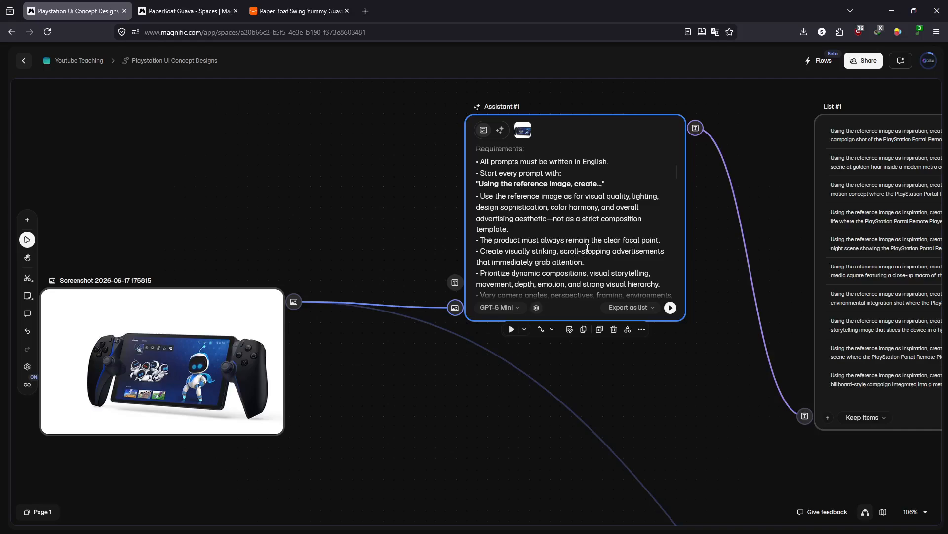
{"action": "scroll", "coordinate": [588, 247], "scroll_direction": "down", "scroll_amount": 4}
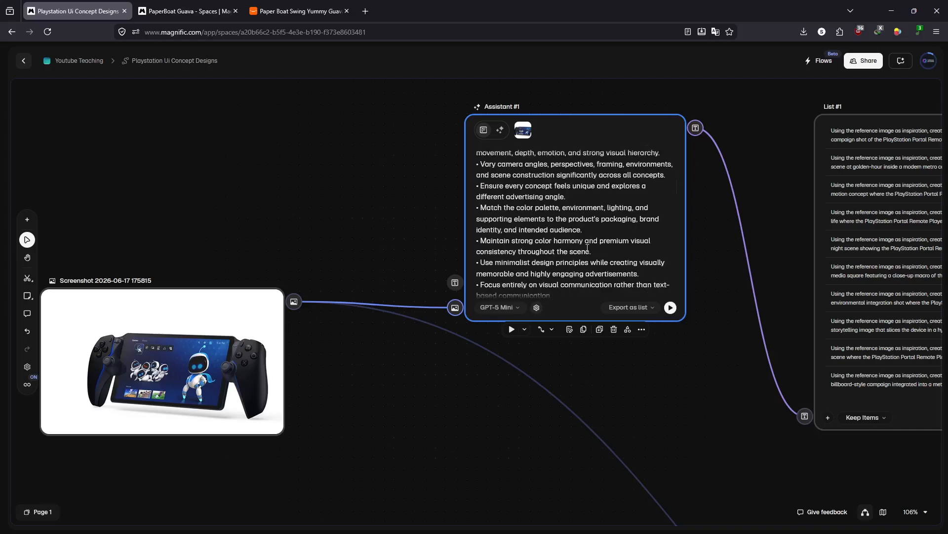
{"action": "scroll", "coordinate": [588, 247], "scroll_direction": "down", "scroll_amount": 6}
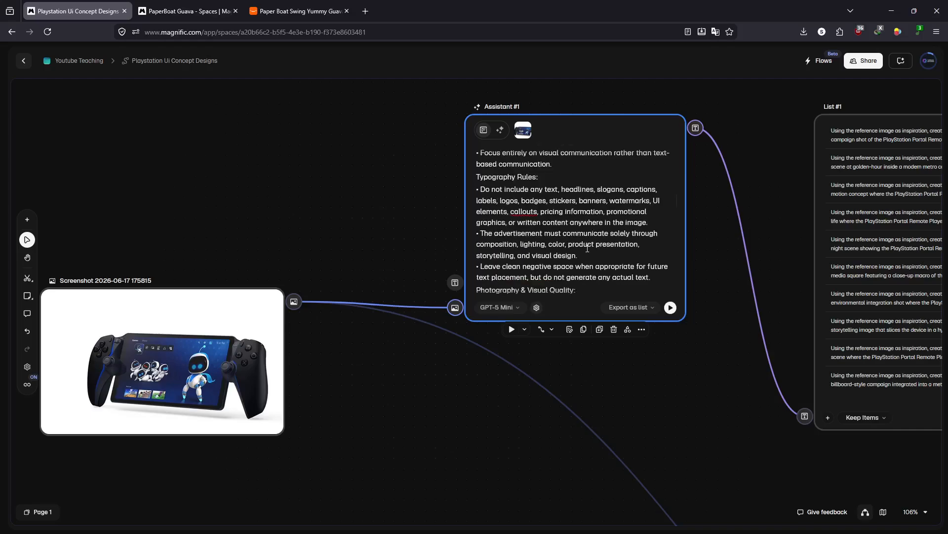
{"action": "scroll", "coordinate": [598, 229], "scroll_direction": "down", "scroll_amount": 10}
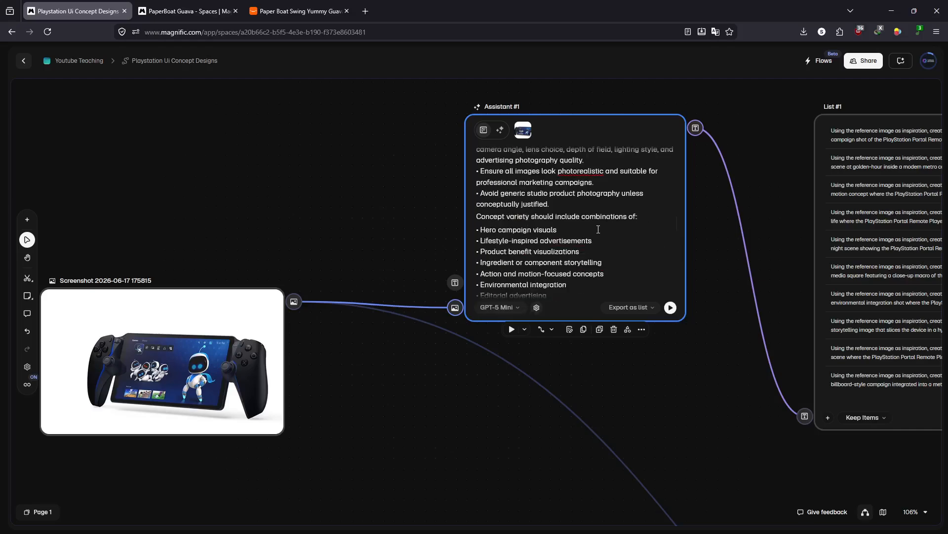
{"action": "scroll", "coordinate": [598, 229], "scroll_direction": "down", "scroll_amount": 5}
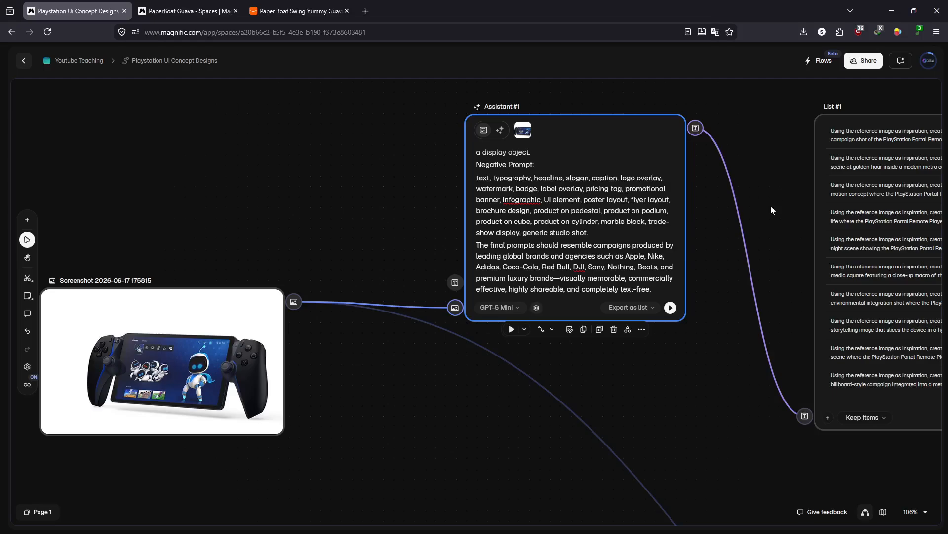
- Examine the PlayStation space's prompt list, image generator and list of generated images
{"action": "scroll", "coordinate": [781, 211], "scroll_direction": "right", "scroll_amount": 8}
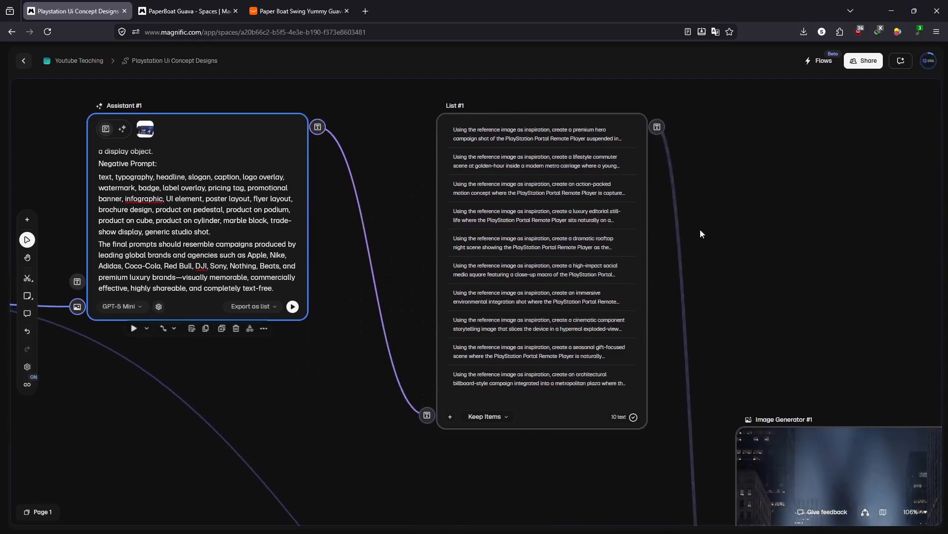
{"action": "left_click_drag", "start_coordinate": [820, 303], "coordinate": [570, 148]}
{"action": "scroll", "coordinate": [714, 325], "scroll_direction": "down", "scroll_amount": 5}
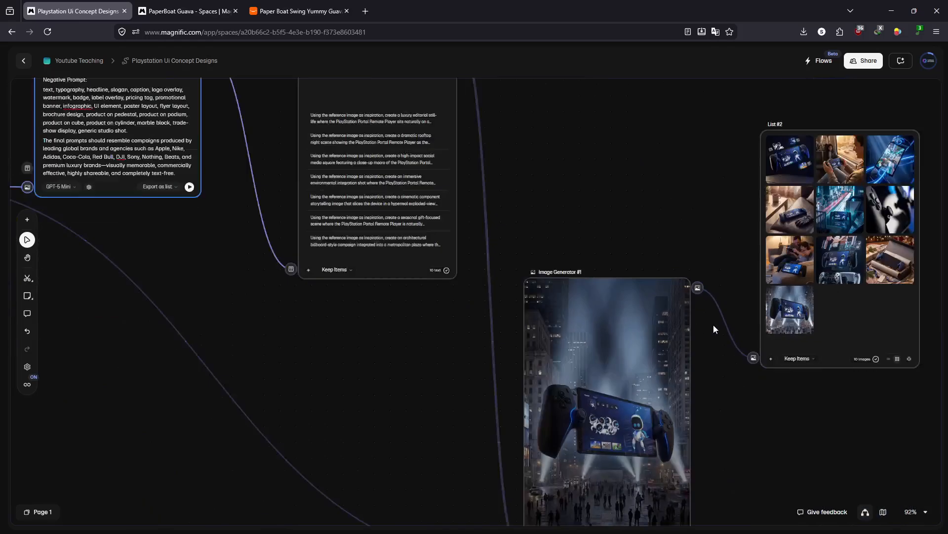
{"action": "scroll", "coordinate": [713, 324], "scroll_direction": "down", "scroll_amount": 2}
- Switch to the PaperBoat Guava space, play and scrub through Video Generator #2's bottle splash video, and close the preview
{"action": "left_click", "coordinate": [188, 10]}
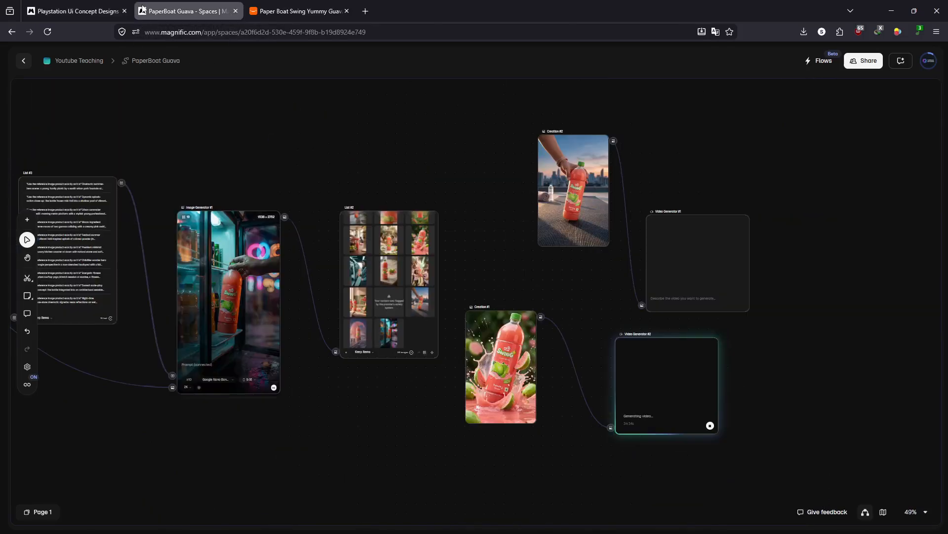
{"action": "scroll", "coordinate": [713, 430], "scroll_direction": "up", "scroll_amount": 4}
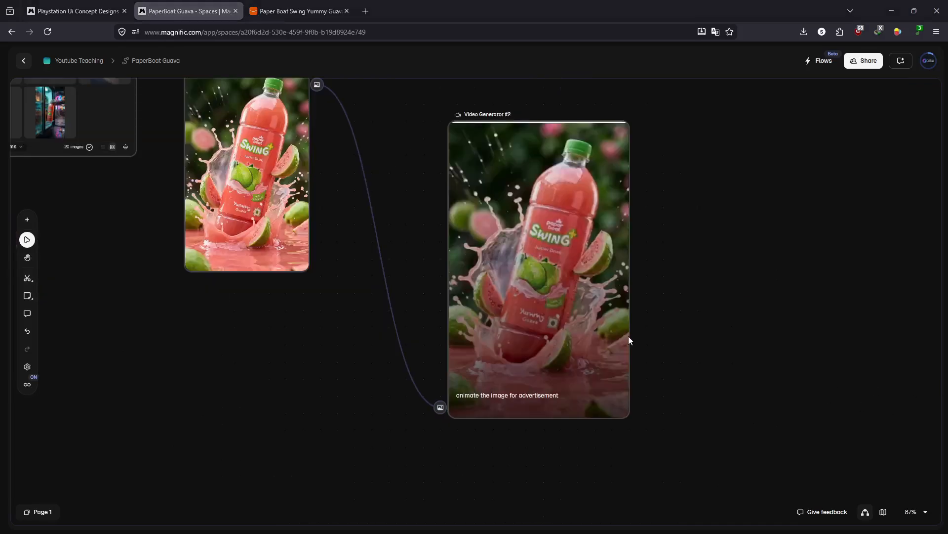
{"action": "double_click", "coordinate": [518, 268]}
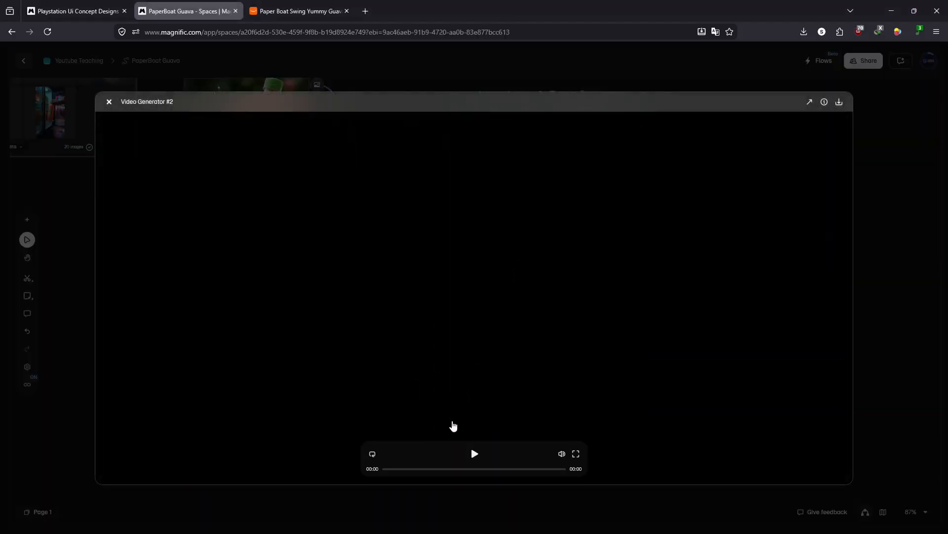
{"action": "left_click", "coordinate": [457, 429]}
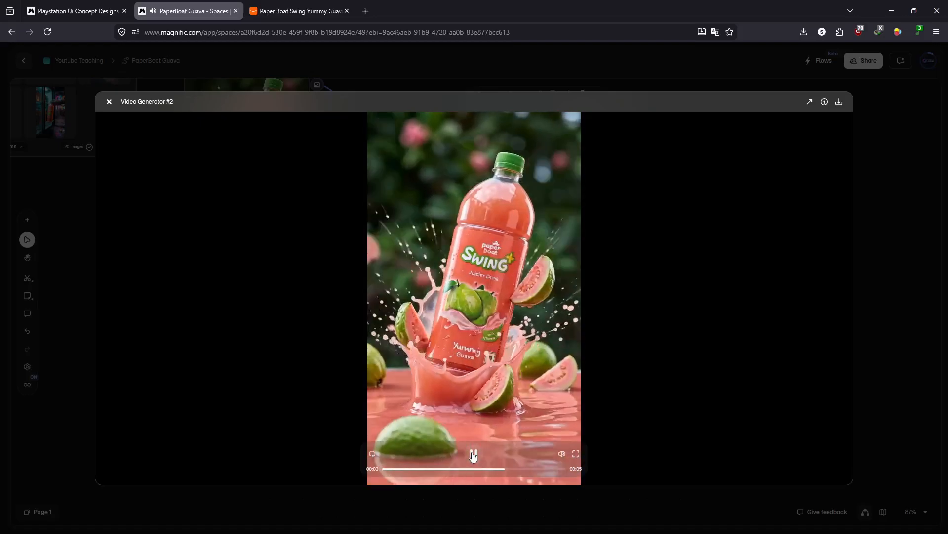
{"action": "left_click", "coordinate": [472, 454]}
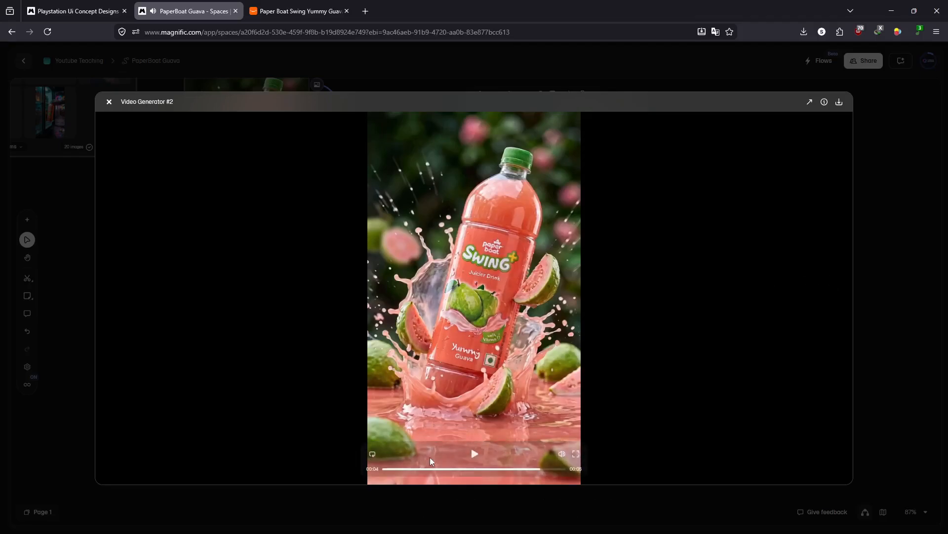
{"action": "left_click", "coordinate": [415, 469]}
{"action": "left_click_drag", "start_coordinate": [415, 470], "coordinate": [494, 468]}
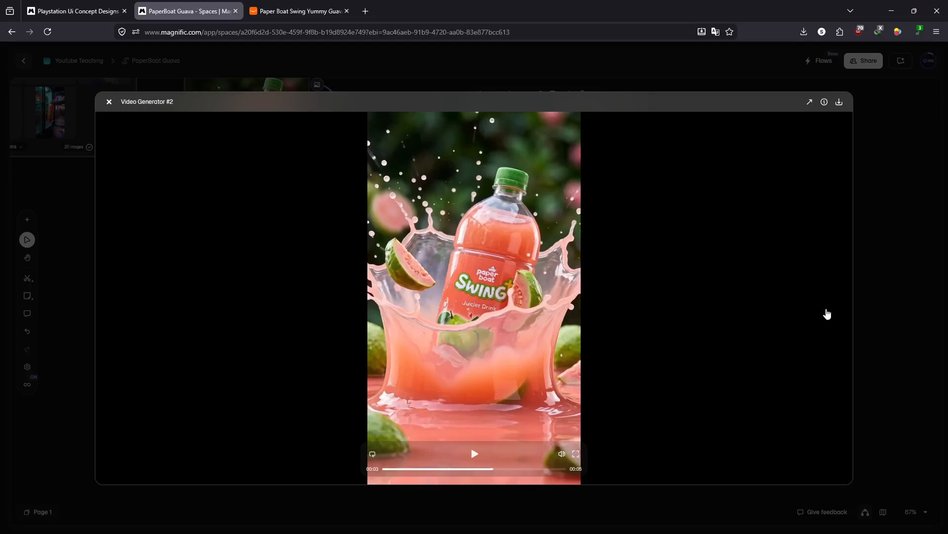
{"action": "left_click", "coordinate": [866, 266]}
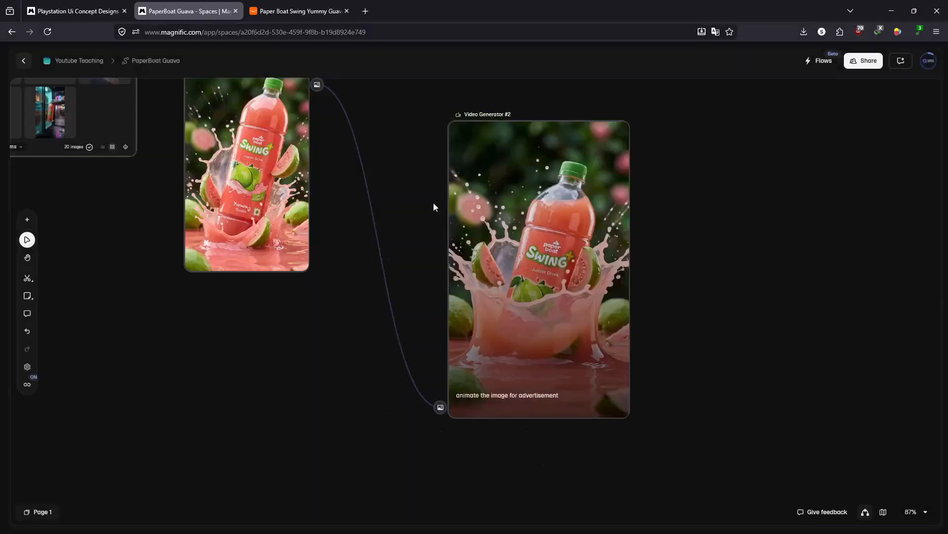
- Leave the PaperBoat Guava space and open the standalone Video Generator tool
{"action": "left_click", "coordinate": [21, 63]}
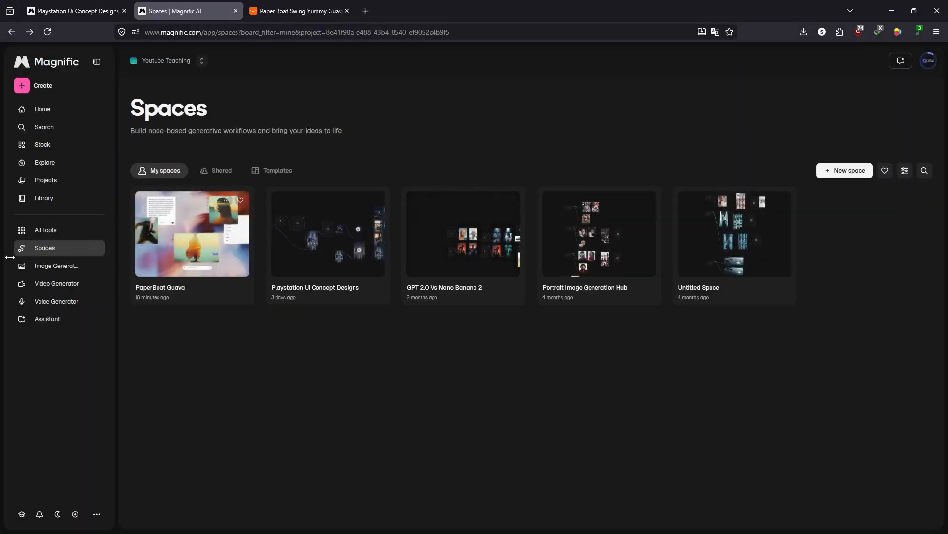
{"action": "left_click", "coordinate": [60, 283]}
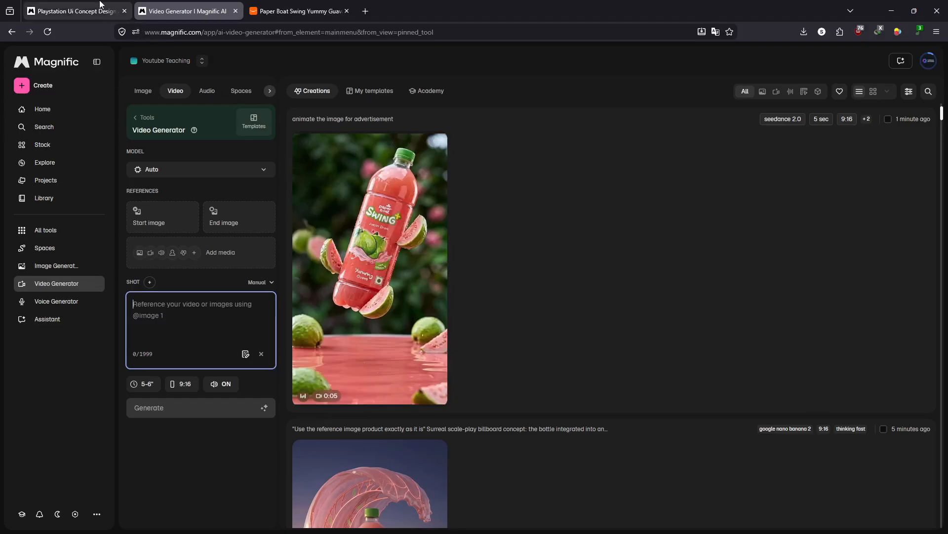
- In the Playstation UI Concept Designs space, connect List #3 to Image Generator #1's text input and run this node only
{"action": "left_click", "coordinate": [84, 11]}
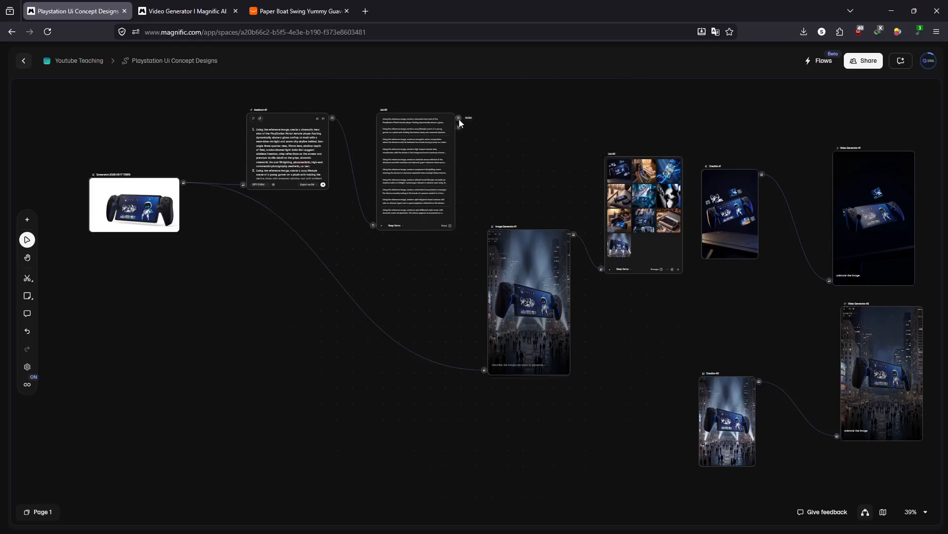
{"action": "left_click_drag", "start_coordinate": [458, 118], "coordinate": [490, 289]}
{"action": "left_click_drag", "start_coordinate": [481, 360], "coordinate": [484, 360]}
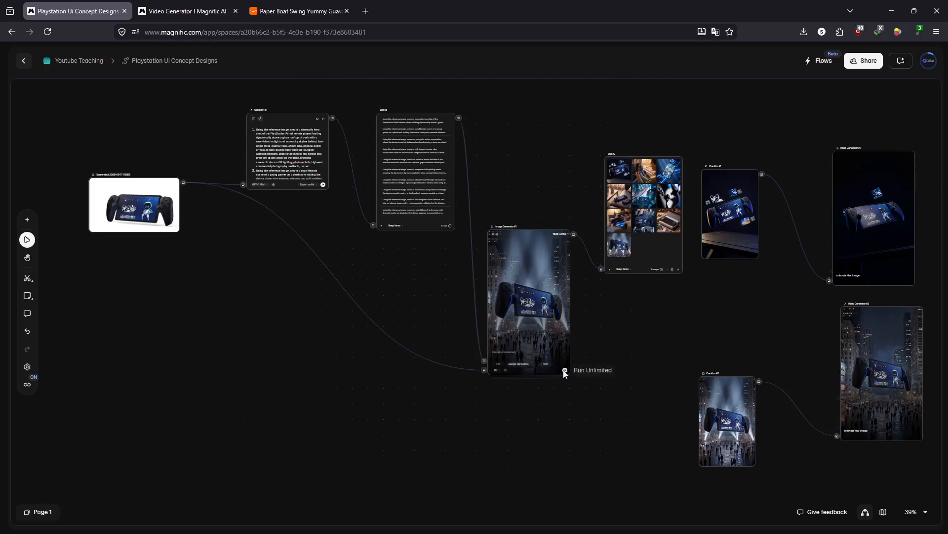
{"action": "mouse_move", "coordinate": [566, 373]}
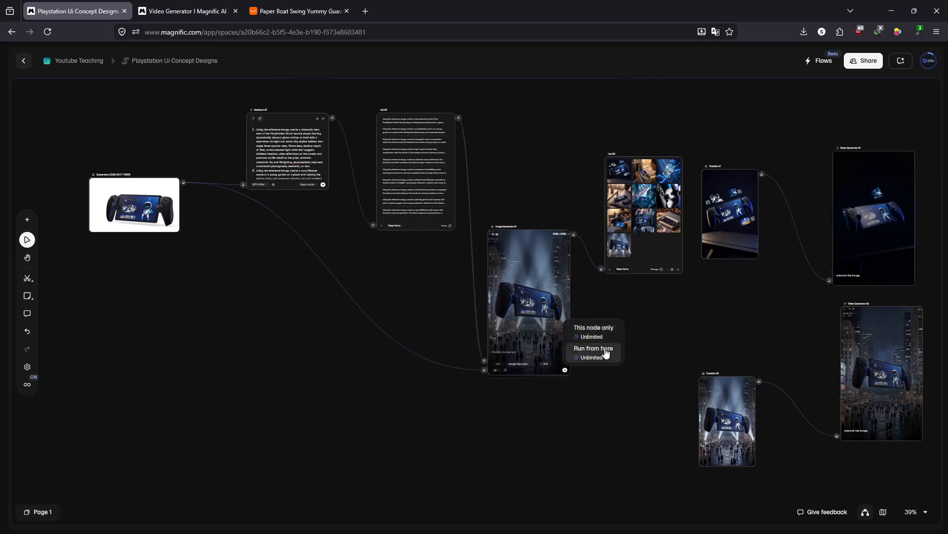
{"action": "left_click", "coordinate": [604, 332]}
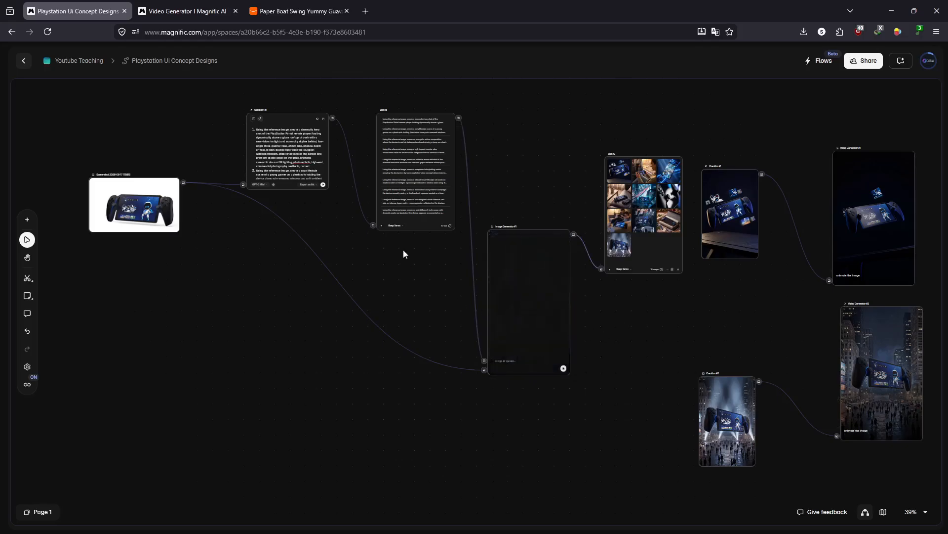
- Show Assistant #1's original instruction prompt and examine it along with the prompt list and the running image generator
{"action": "scroll", "coordinate": [284, 135], "scroll_direction": "up", "scroll_amount": 10}
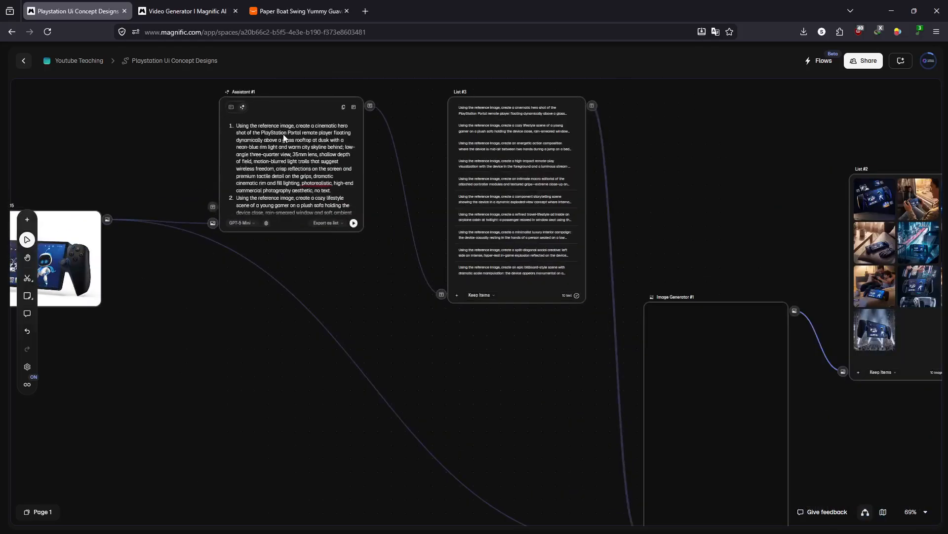
{"action": "left_click", "coordinate": [192, 86]}
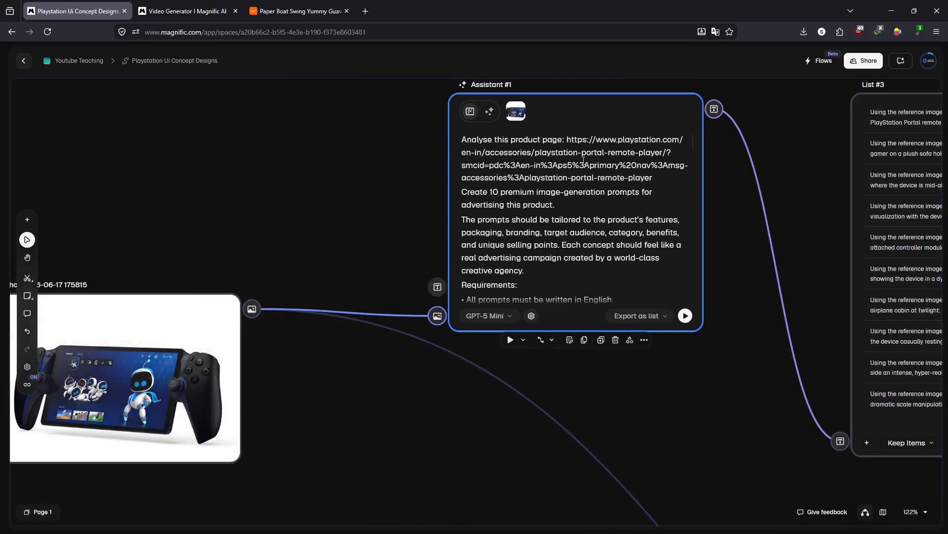
{"action": "left_click_drag", "start_coordinate": [726, 383], "coordinate": [316, 316]}
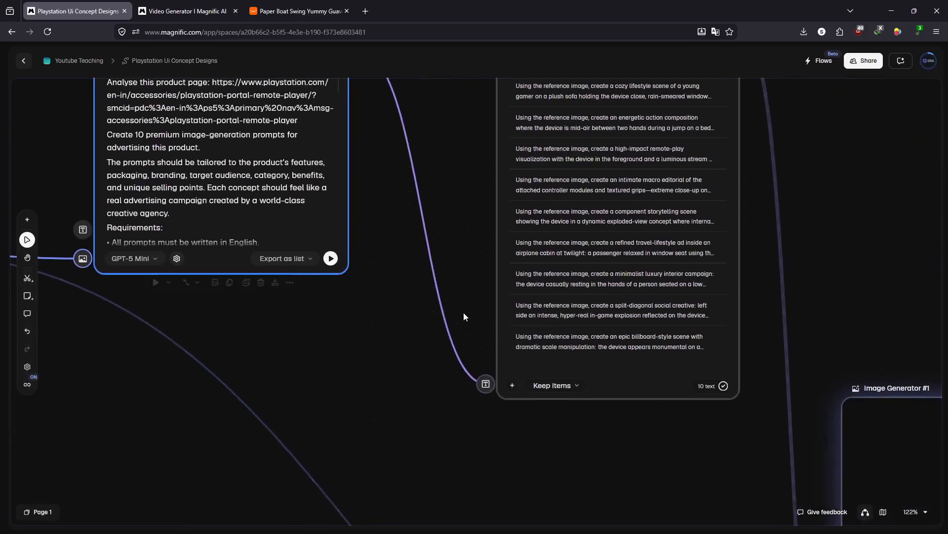
{"action": "scroll", "coordinate": [463, 317], "scroll_direction": "down", "scroll_amount": 6}
{"action": "scroll", "coordinate": [464, 312], "scroll_direction": "down", "scroll_amount": 3}
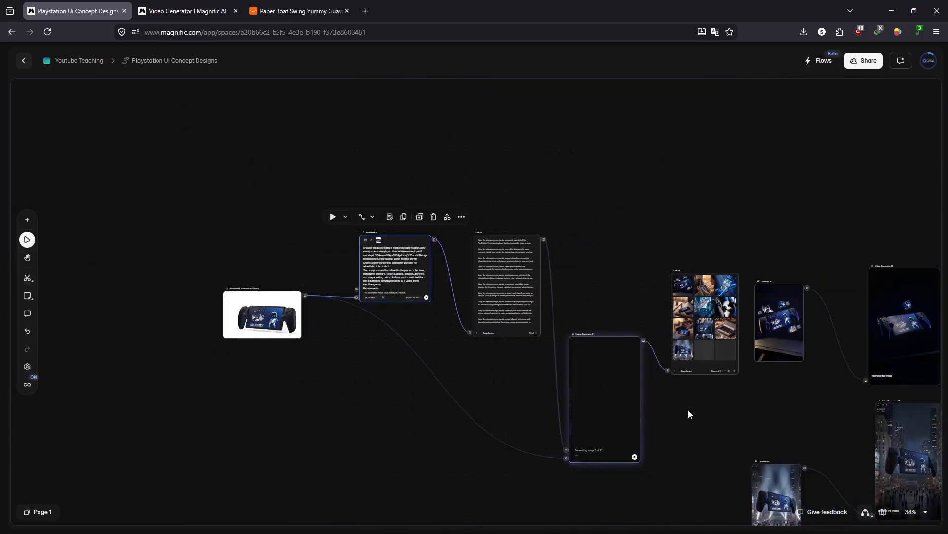